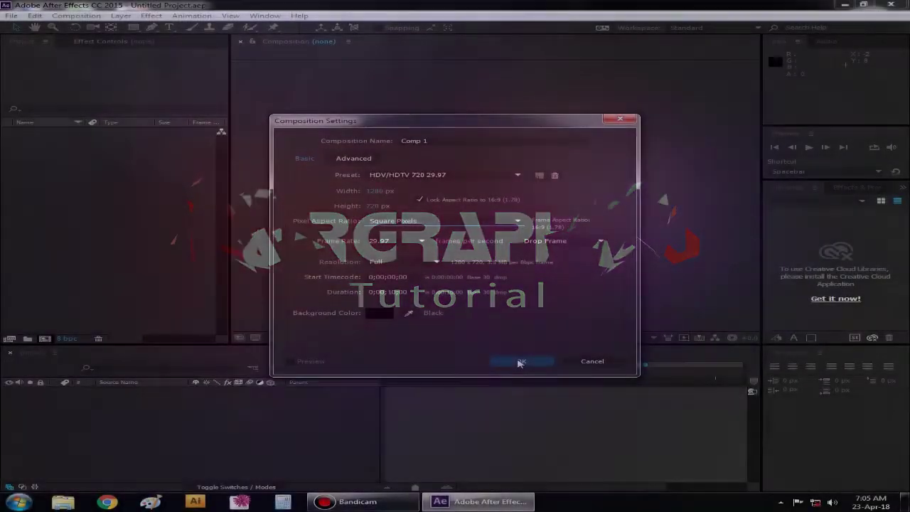
- Create Comp 1 at 1280×720, 29.97 fps, 10 seconds long
{"action": "left_click", "coordinate": [519, 361]}
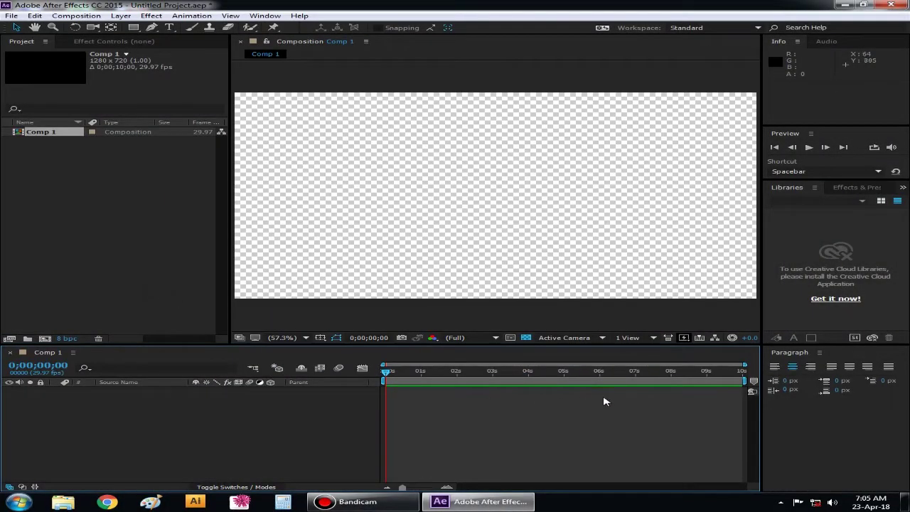
{"action": "left_click", "coordinate": [91, 242]}
{"action": "left_click", "coordinate": [81, 186]}
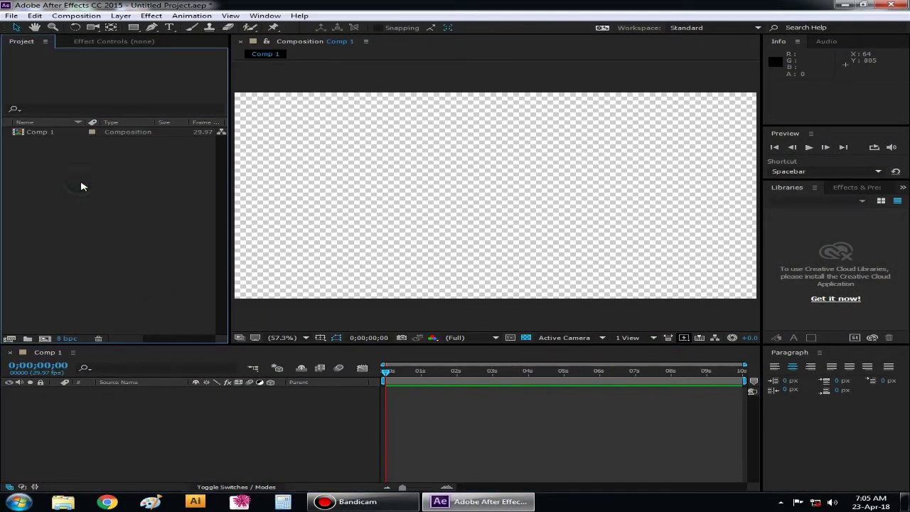
- Import the gradient image 01copy.jpg into the project
{"action": "right_click", "coordinate": [83, 187]}
{"action": "mouse_move", "coordinate": [122, 238]}
{"action": "left_click", "coordinate": [293, 235]}
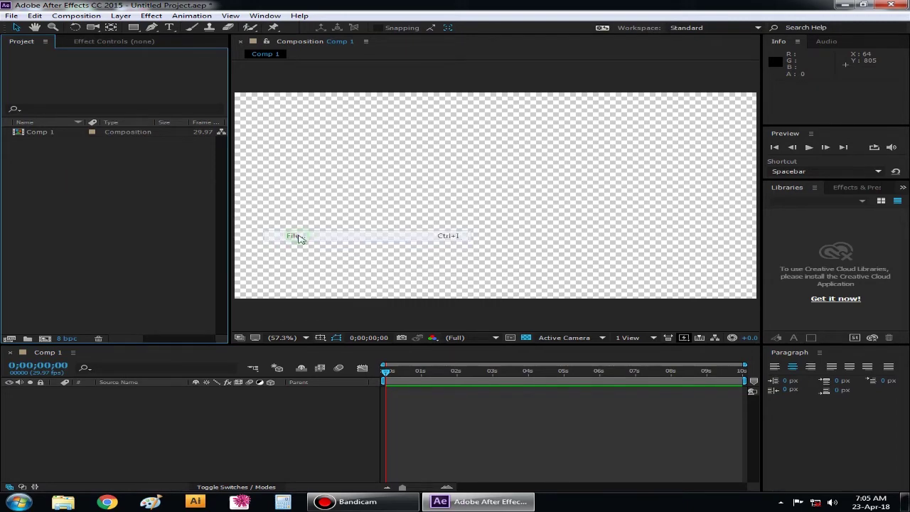
{"action": "left_click", "coordinate": [242, 107]}
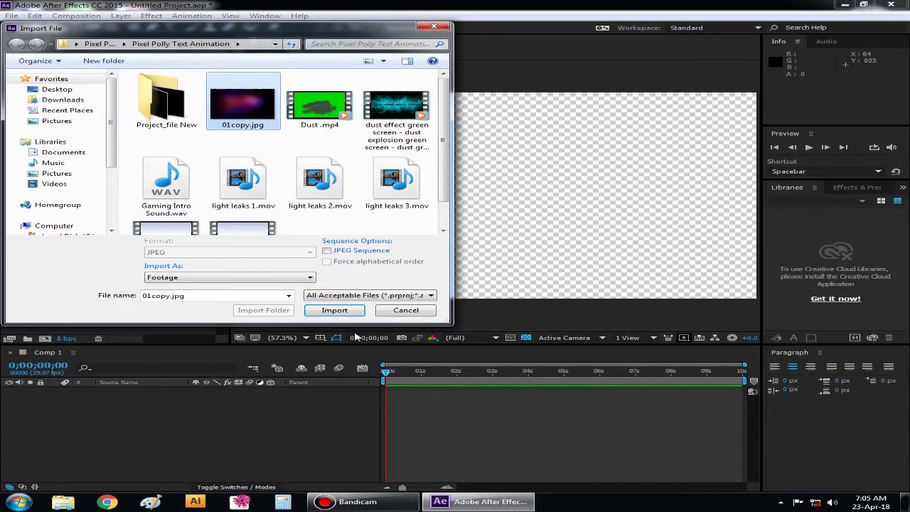
{"action": "left_click", "coordinate": [334, 308]}
{"action": "left_click", "coordinate": [144, 223]}
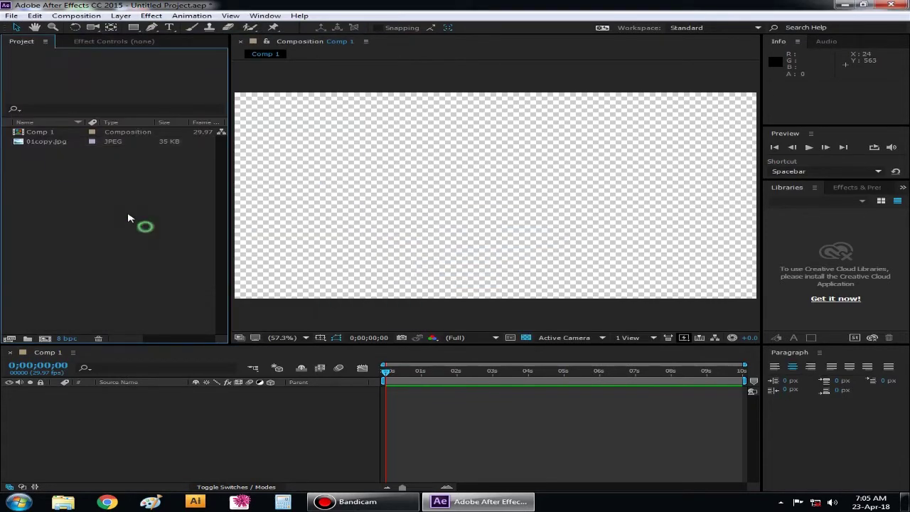
{"action": "left_click", "coordinate": [62, 143]}
- Place 01copy.jpg in Comp 1 and stretch it to fill the 1280×720 frame
{"action": "left_click_drag", "start_coordinate": [61, 143], "coordinate": [116, 451]}
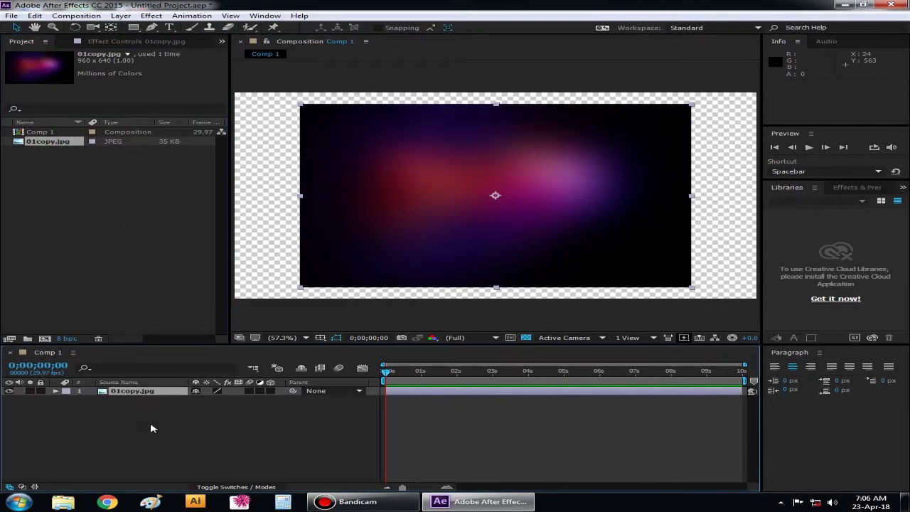
{"action": "mouse_move", "coordinate": [693, 196]}
{"action": "left_mouse_down"}
{"action": "mouse_move", "coordinate": [503, 107]}
{"action": "mouse_move", "coordinate": [495, 90]}
{"action": "left_mouse_up"}
{"action": "left_click", "coordinate": [267, 469]}
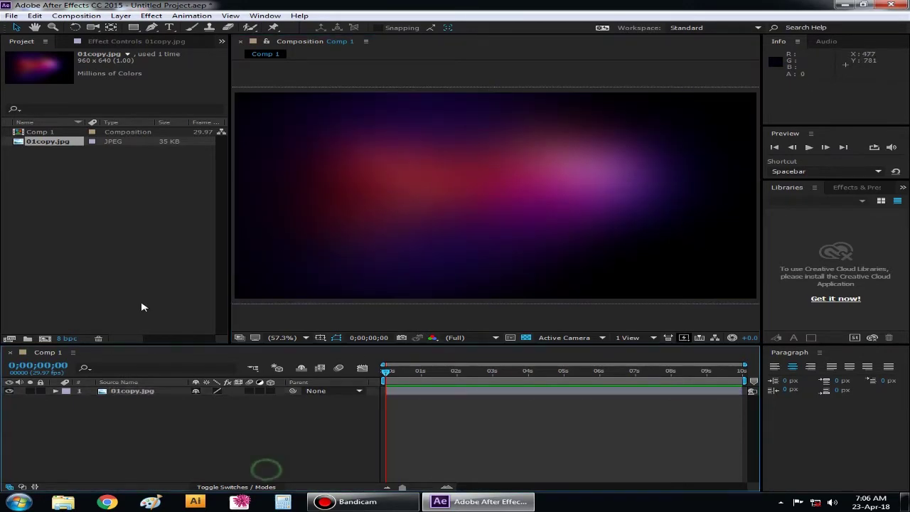
{"action": "left_click", "coordinate": [126, 285]}
{"action": "left_click", "coordinate": [187, 427]}
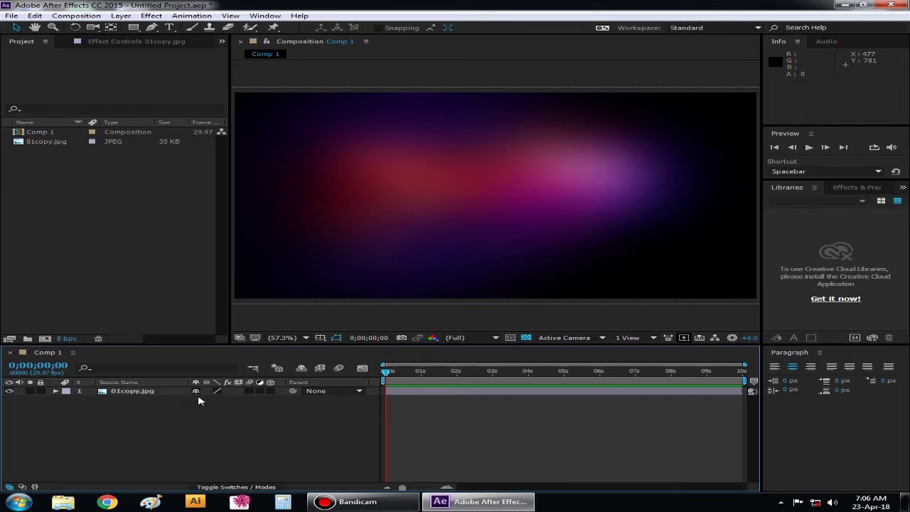
{"action": "right_click", "coordinate": [145, 428]}
{"action": "left_click", "coordinate": [142, 428]}
- Set the text font to Stop in the Character panel
{"action": "left_click", "coordinate": [169, 27]}
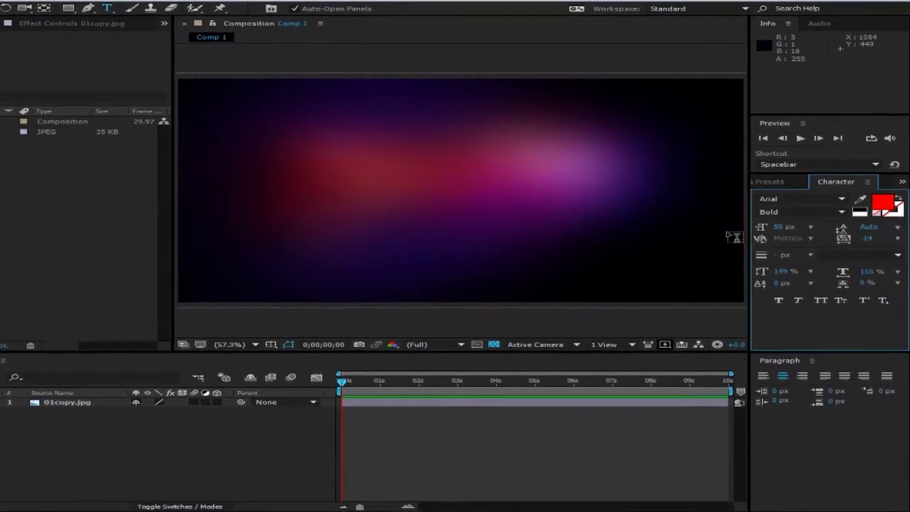
{"action": "left_click", "coordinate": [764, 199]}
{"action": "type", "text": "S"}
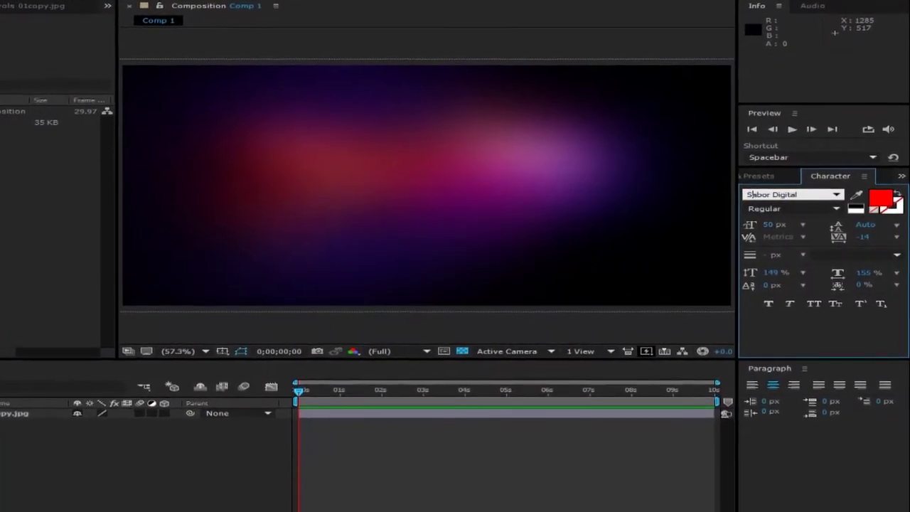
{"action": "type", "text": "top"}
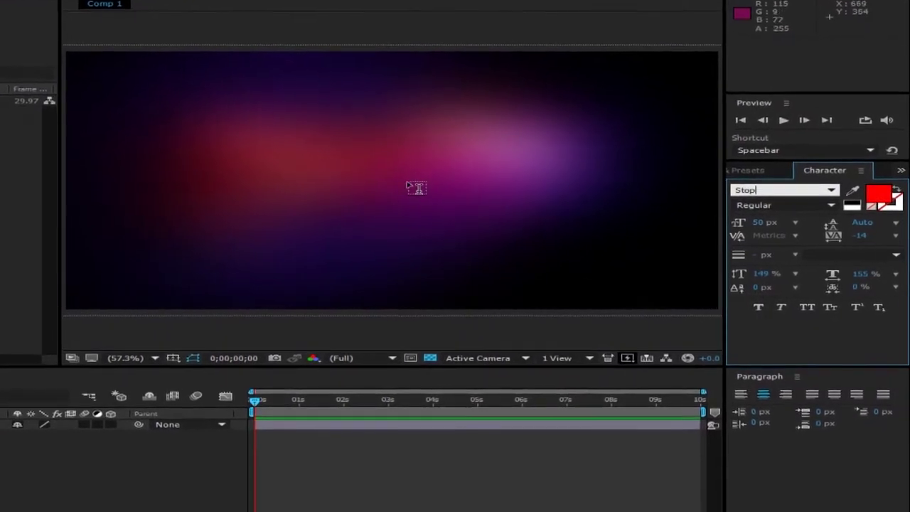
- Type the title PIXEL POLLY left of centre in the comp
{"action": "left_click", "coordinate": [323, 160]}
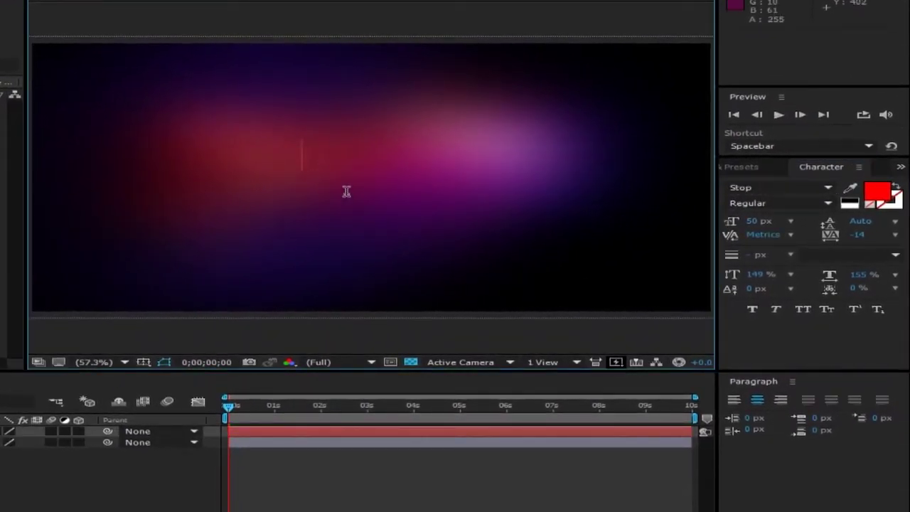
{"action": "type", "text": "PO"}
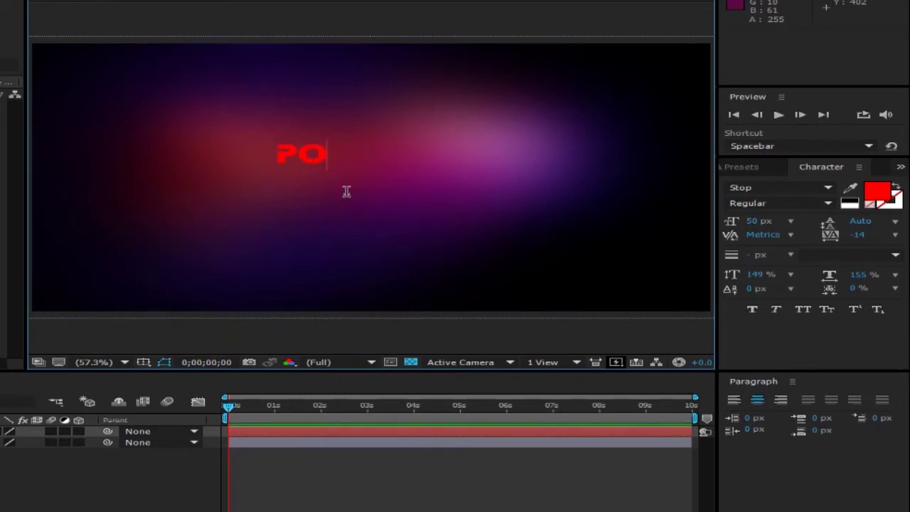
{"action": "key", "text": "BackSpace"}
{"action": "type", "text": "I"}
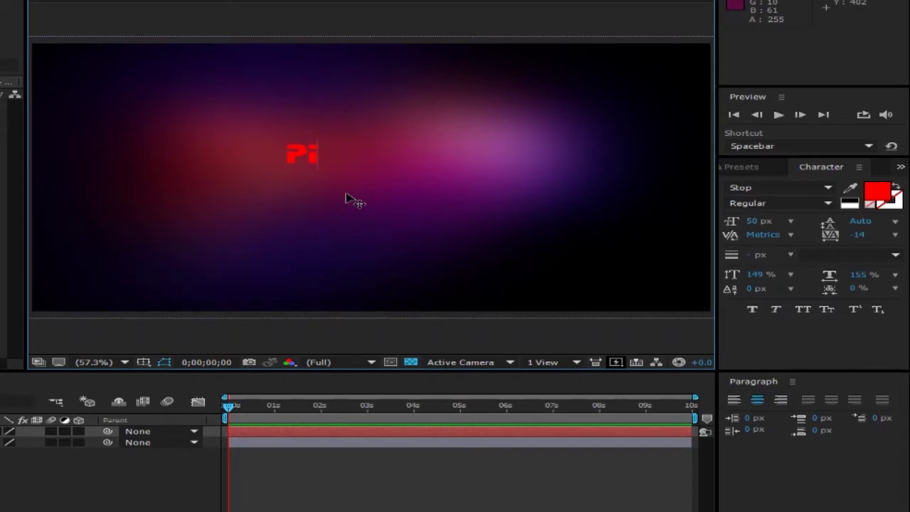
{"action": "type", "text": "XE"}
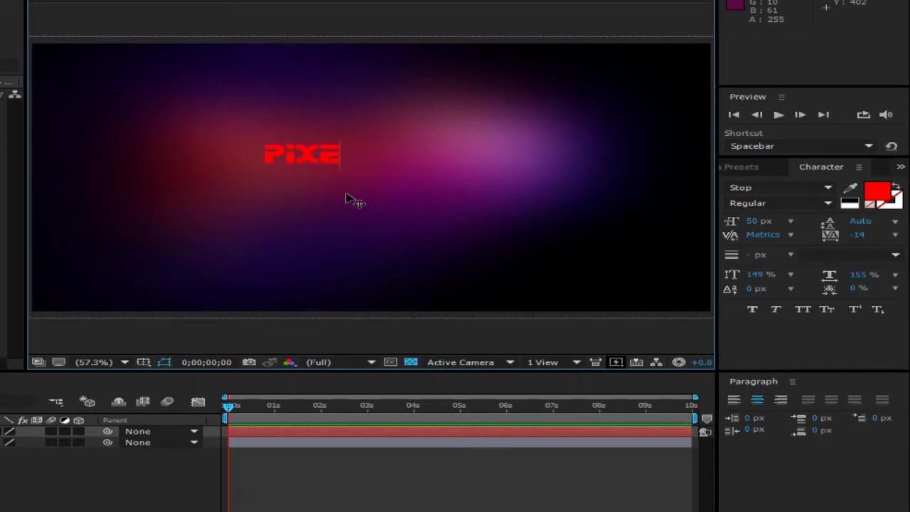
{"action": "type", "text": "L"}
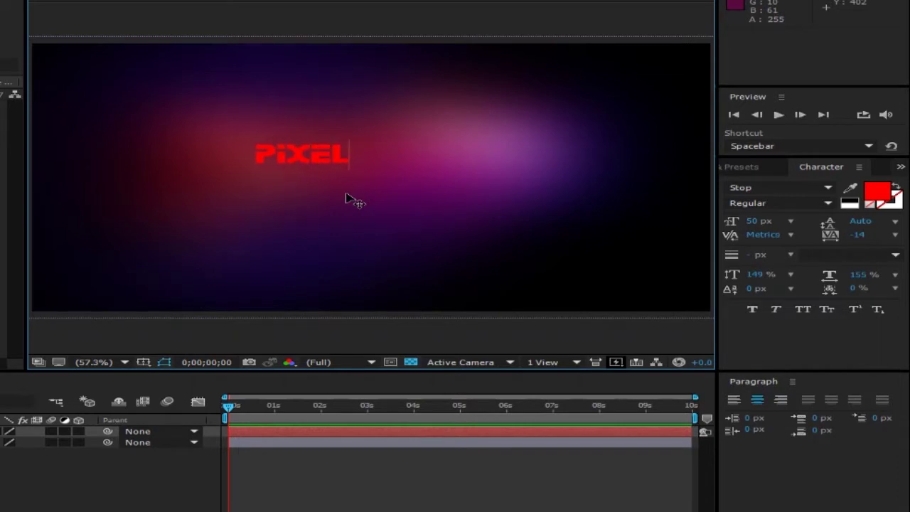
{"action": "type", "text": " POLLY"}
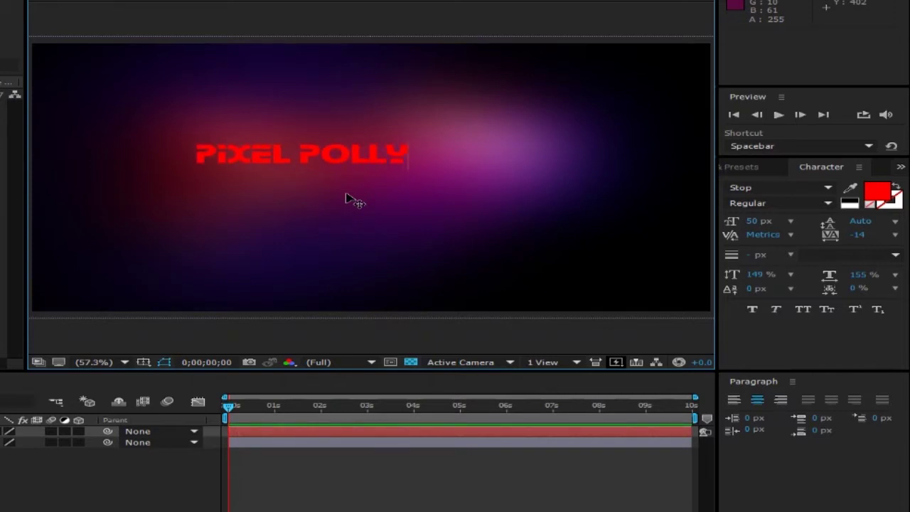
- Colour the title letters IXEL POLLY white
{"action": "left_click_drag", "start_coordinate": [404, 155], "coordinate": [212, 168]}
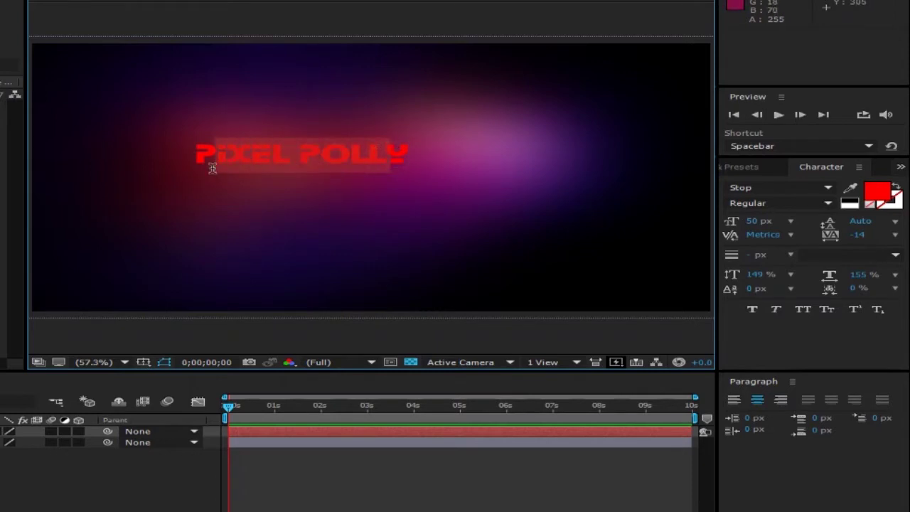
{"action": "left_click", "coordinate": [875, 192]}
{"action": "left_click", "coordinate": [100, 168]}
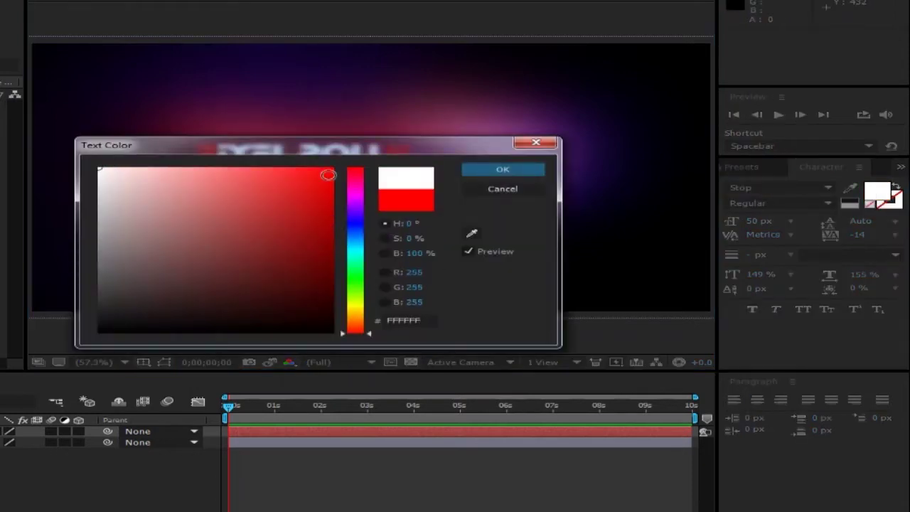
{"action": "left_click", "coordinate": [513, 169]}
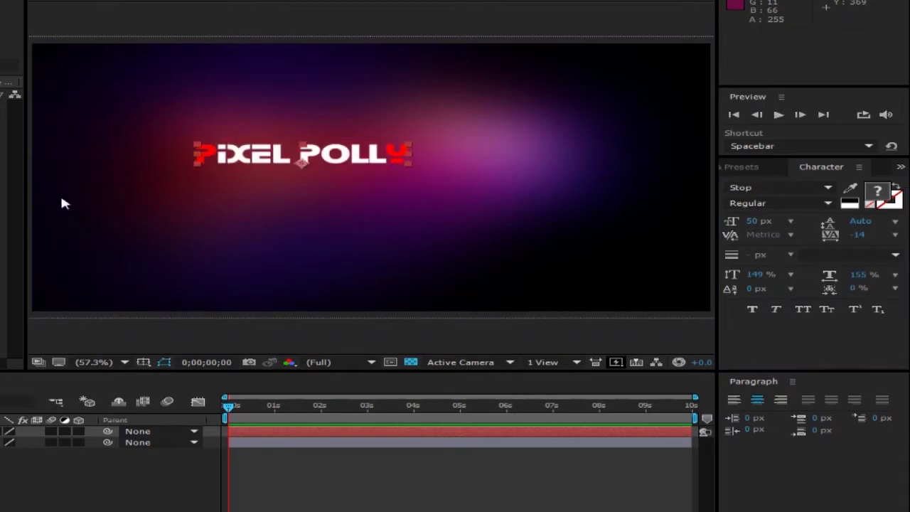
{"action": "left_click", "coordinate": [134, 493]}
- Move the PIXEL POLLY title to the centre of the comp
{"action": "left_click_drag", "start_coordinate": [328, 168], "coordinate": [387, 182]}
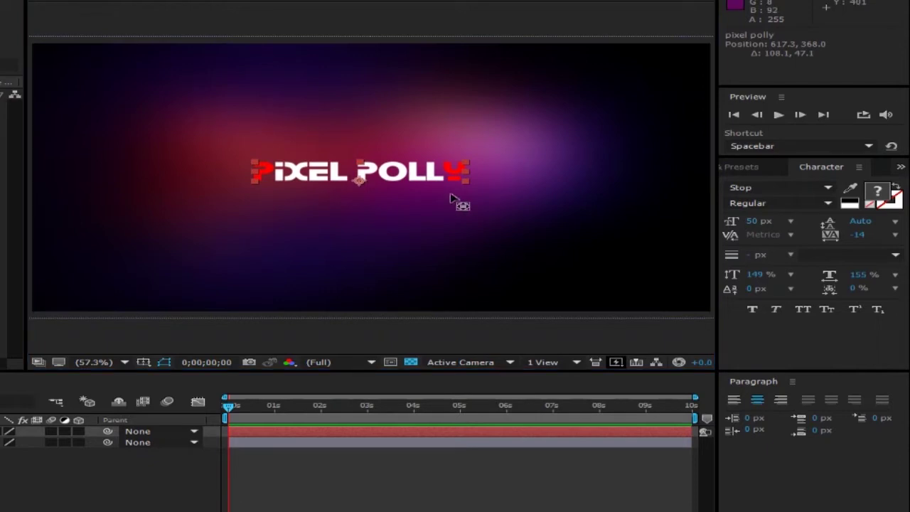
{"action": "left_click_drag", "start_coordinate": [359, 181], "coordinate": [348, 171]}
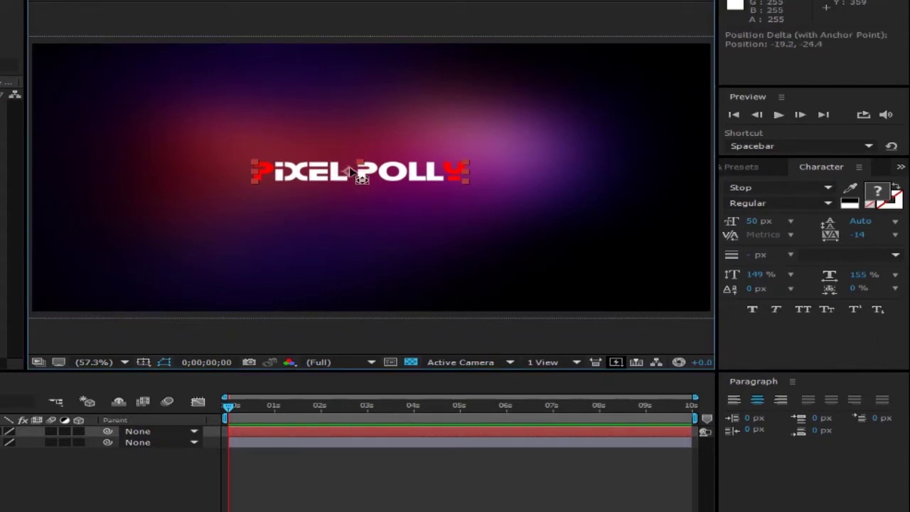
{"action": "left_click", "coordinate": [150, 493]}
{"action": "left_click", "coordinate": [376, 178]}
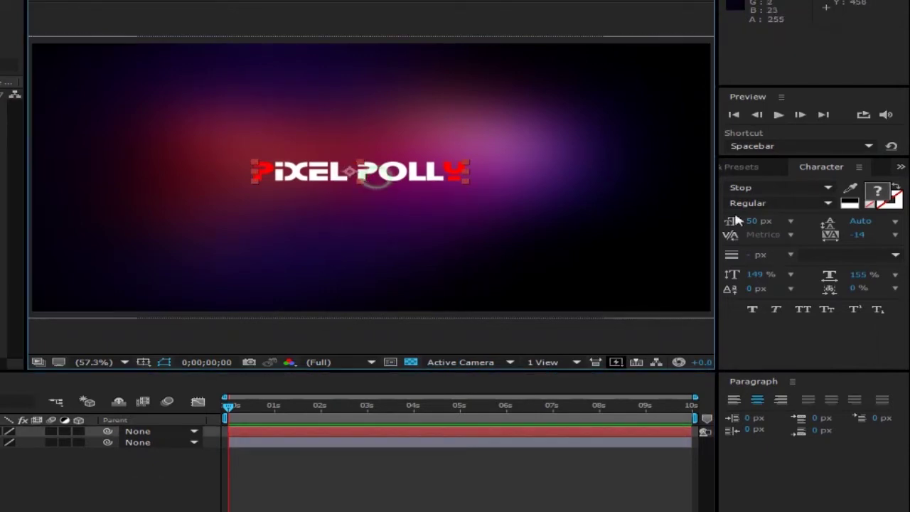
- Set the title to 70 px, 163% horizontal scale and tracking 7
{"action": "left_click", "coordinate": [756, 223]}
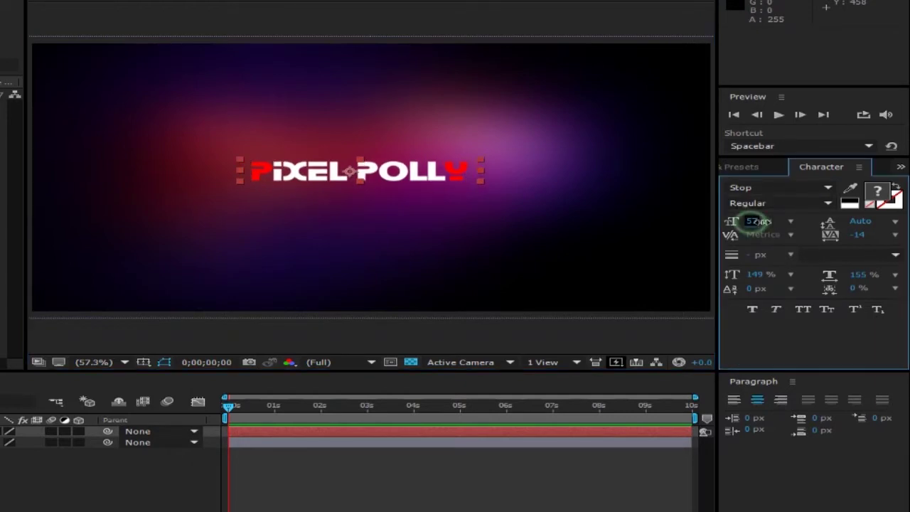
{"action": "type", "text": "70"}
{"action": "key", "text": "Return"}
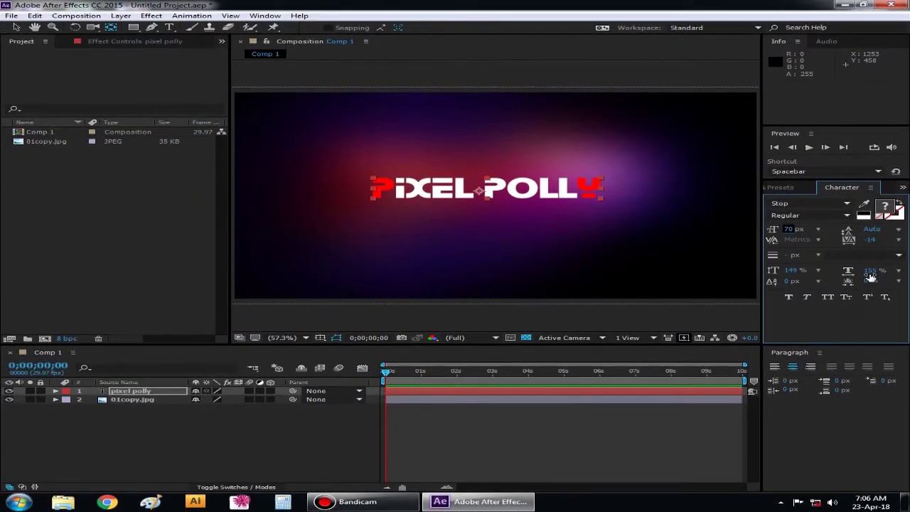
{"action": "left_click_drag", "start_coordinate": [870, 274], "coordinate": [881, 274]}
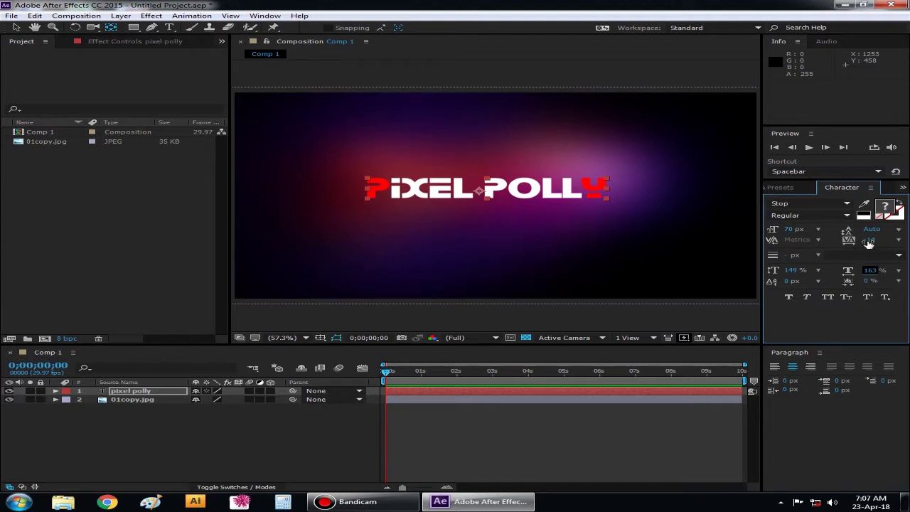
{"action": "mouse_move", "coordinate": [868, 243]}
{"action": "left_mouse_down"}
{"action": "mouse_move", "coordinate": [888, 239]}
{"action": "mouse_move", "coordinate": [878, 239]}
{"action": "left_mouse_up"}
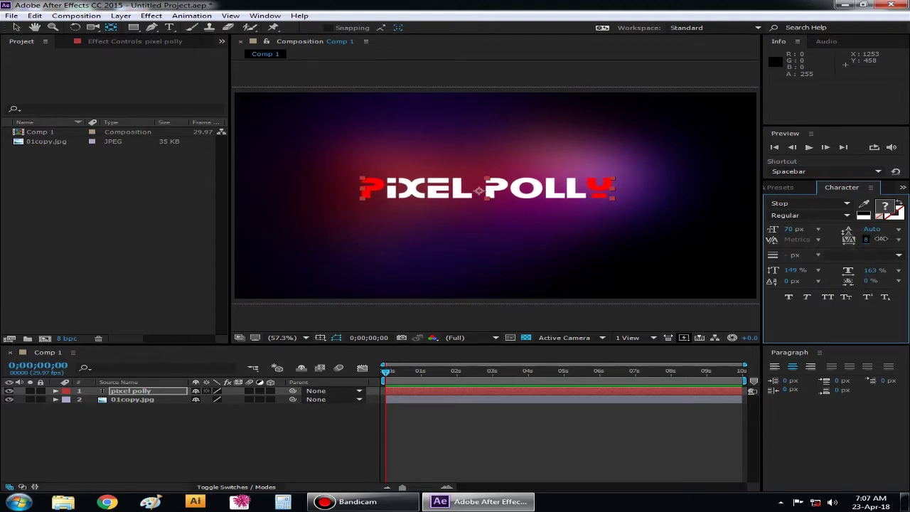
{"action": "left_click", "coordinate": [297, 441]}
- Make the PIXEL POLLY title layer 3D
{"action": "left_click", "coordinate": [538, 198]}
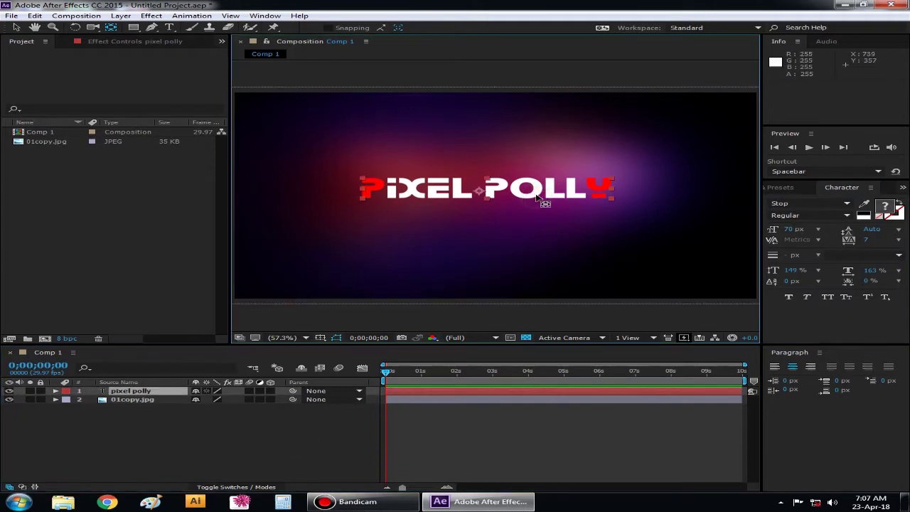
{"action": "left_click", "coordinate": [294, 445]}
{"action": "left_click", "coordinate": [64, 254]}
{"action": "left_click", "coordinate": [197, 437]}
{"action": "left_click", "coordinate": [152, 392]}
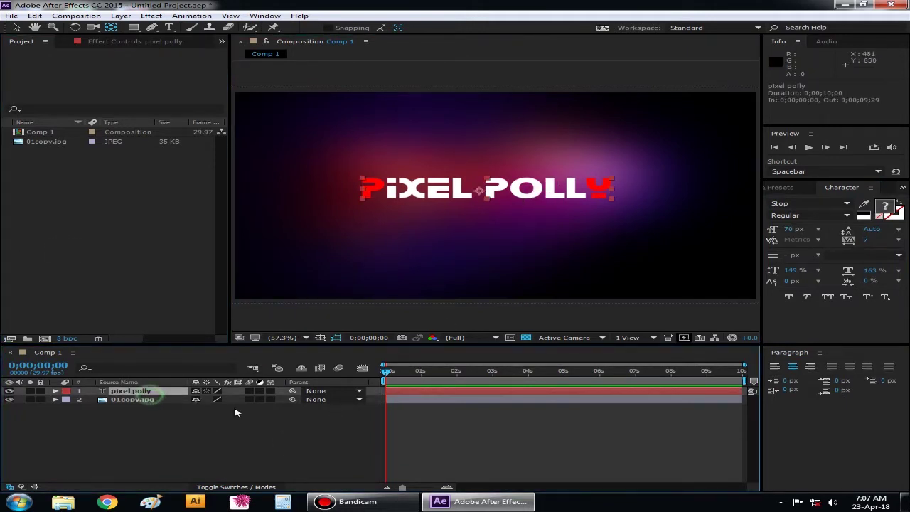
{"action": "left_click", "coordinate": [270, 390]}
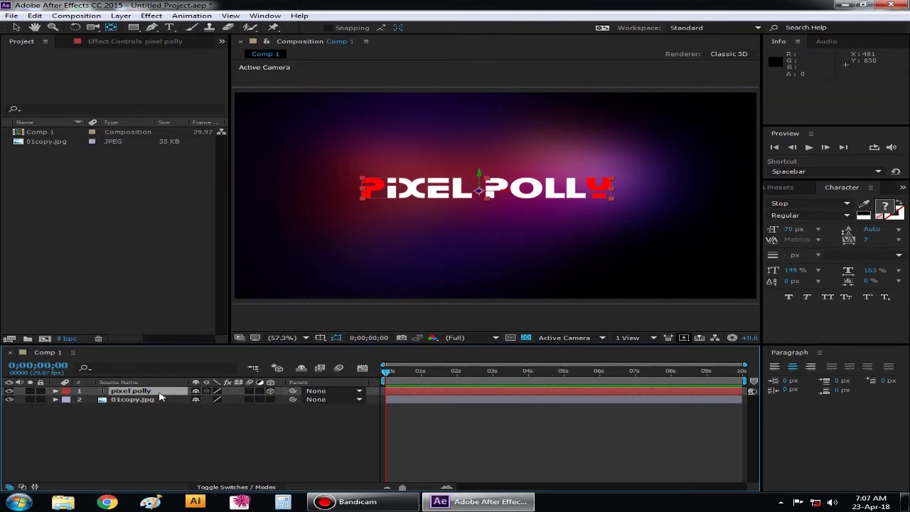
- Add a Tracking animator to the title text
{"action": "left_click", "coordinate": [56, 391]}
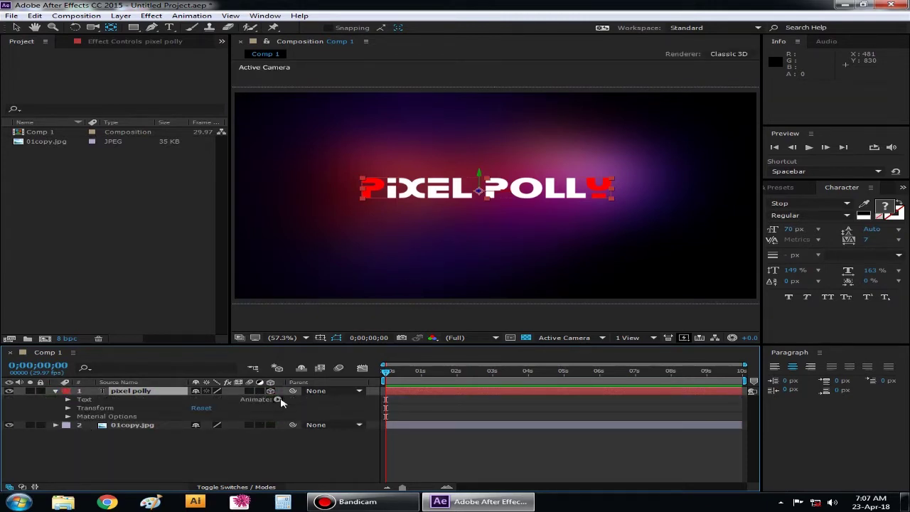
{"action": "left_click", "coordinate": [280, 399]}
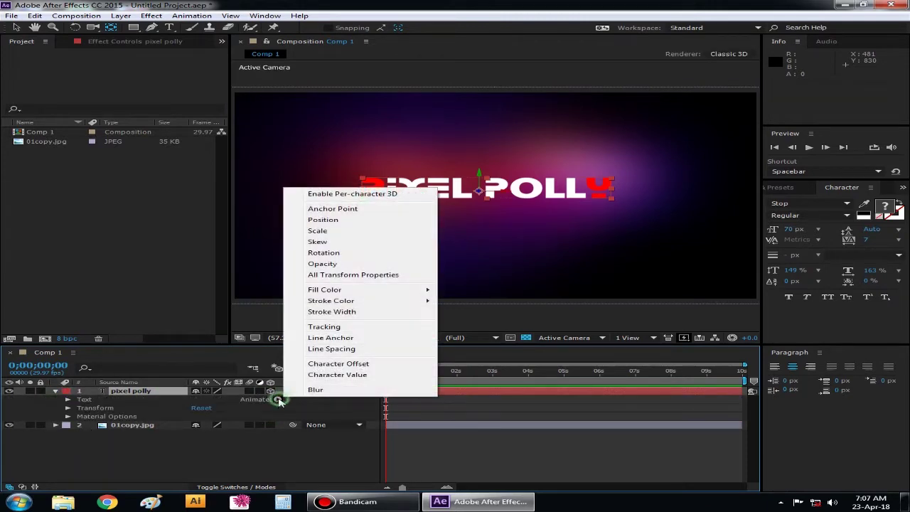
{"action": "left_click", "coordinate": [344, 328]}
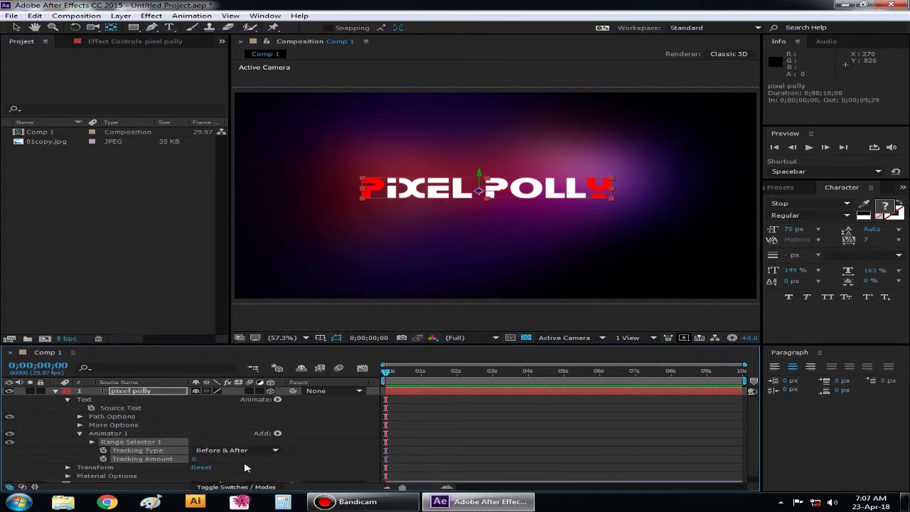
{"action": "left_click", "coordinate": [245, 464]}
{"action": "left_click", "coordinate": [153, 458]}
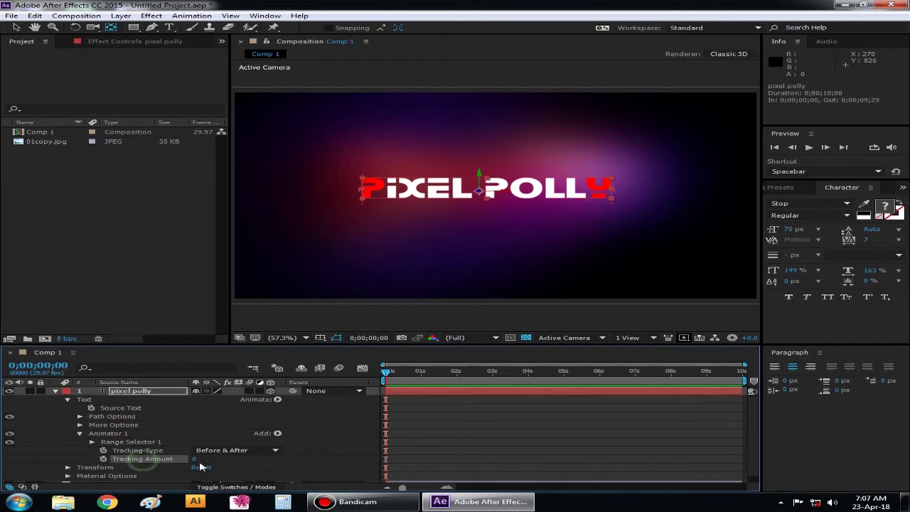
- Keyframe Tracking Amount from 127 at 0 s down to 0 at 1 s
{"action": "left_click_drag", "start_coordinate": [386, 372], "coordinate": [422, 372]}
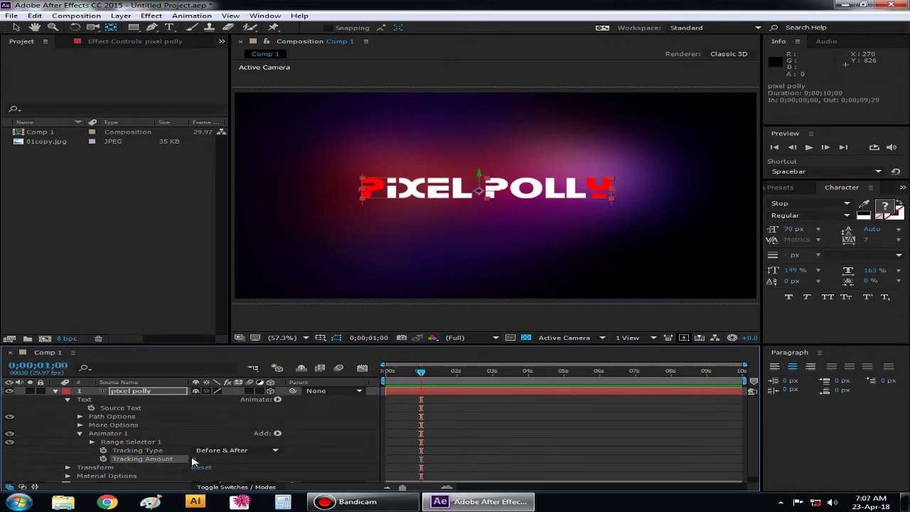
{"action": "left_click", "coordinate": [103, 459]}
{"action": "left_click_drag", "start_coordinate": [421, 371], "coordinate": [367, 379]}
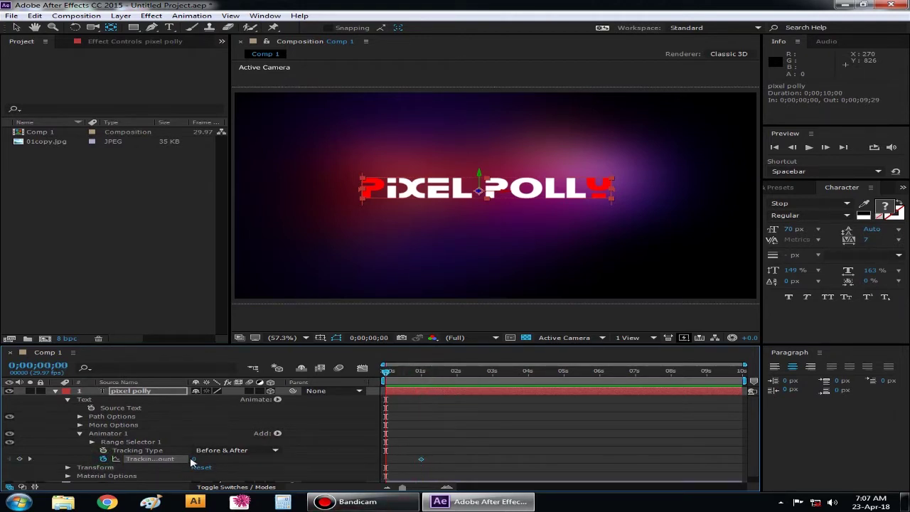
{"action": "left_click_drag", "start_coordinate": [194, 460], "coordinate": [278, 455]}
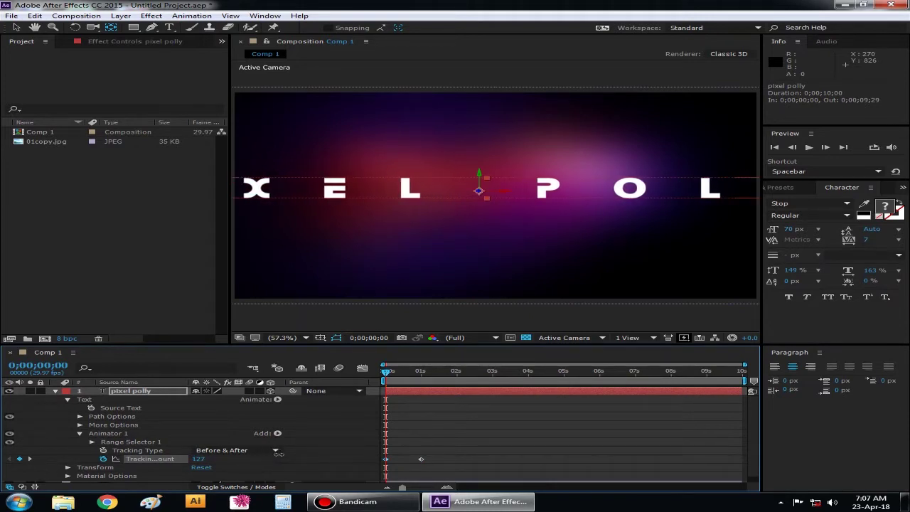
{"action": "left_click_drag", "start_coordinate": [385, 375], "coordinate": [423, 374]}
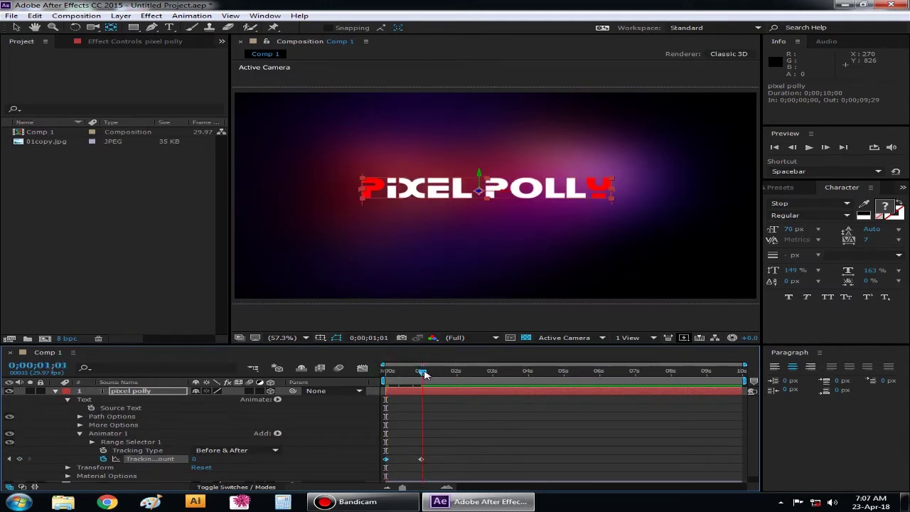
{"action": "left_click_drag", "start_coordinate": [423, 375], "coordinate": [421, 374]}
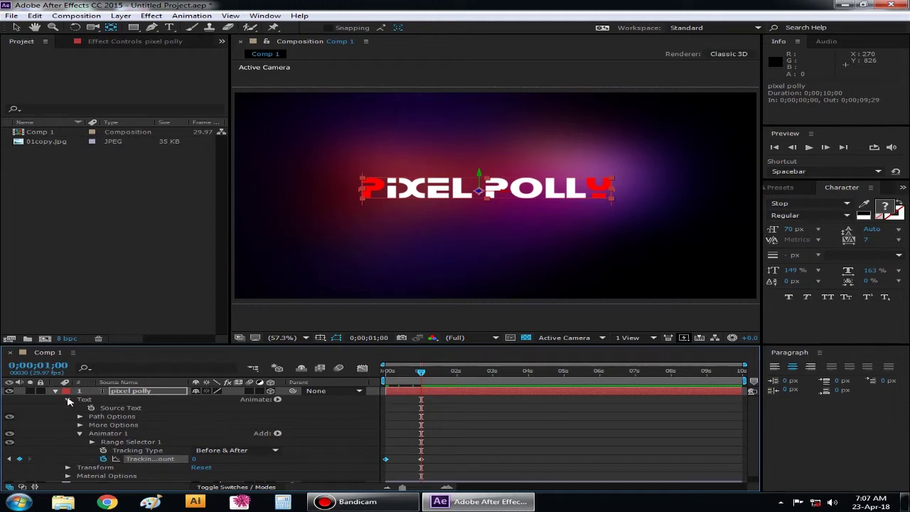
{"action": "left_click", "coordinate": [67, 399]}
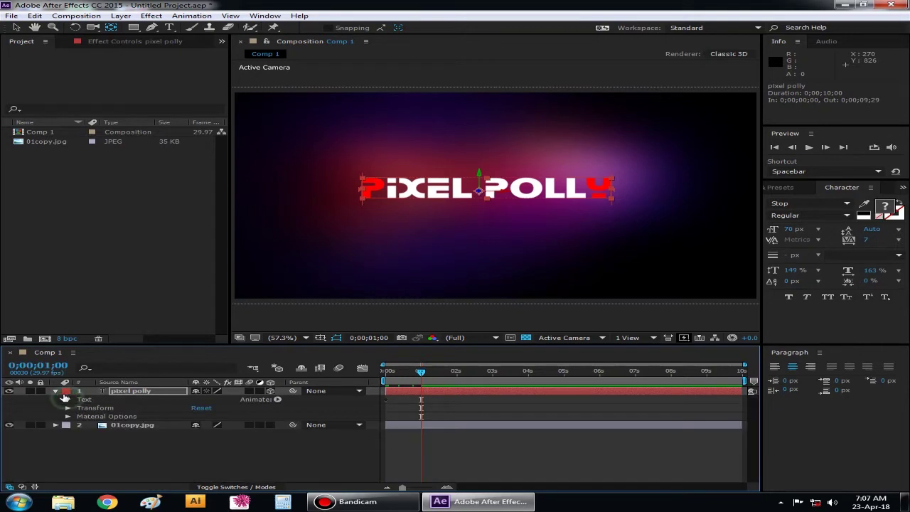
- Set a Position keyframe on the title layer at 1 s
{"action": "left_click", "coordinate": [56, 391]}
{"action": "key", "text": "p"}
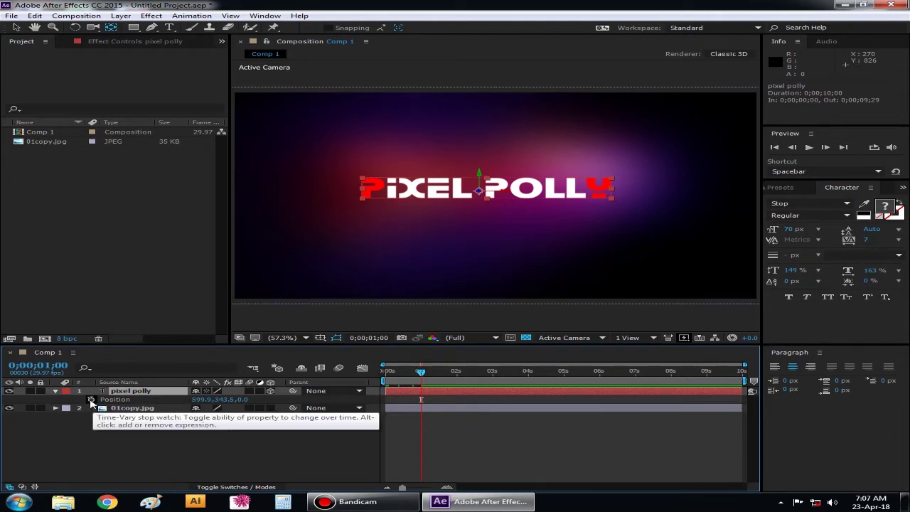
{"action": "left_click", "coordinate": [91, 399]}
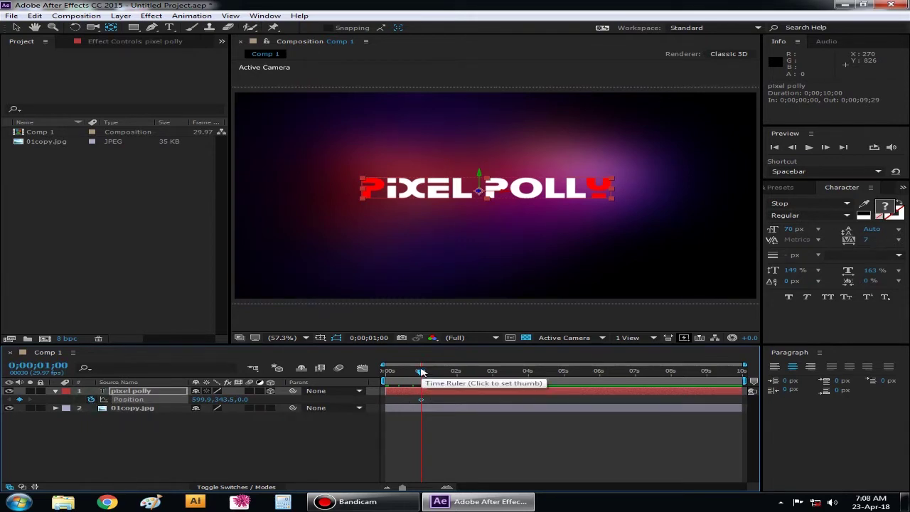
- At 0 s, set the title's Z position to -1745 so it flies in
{"action": "left_click_drag", "start_coordinate": [421, 372], "coordinate": [384, 375]}
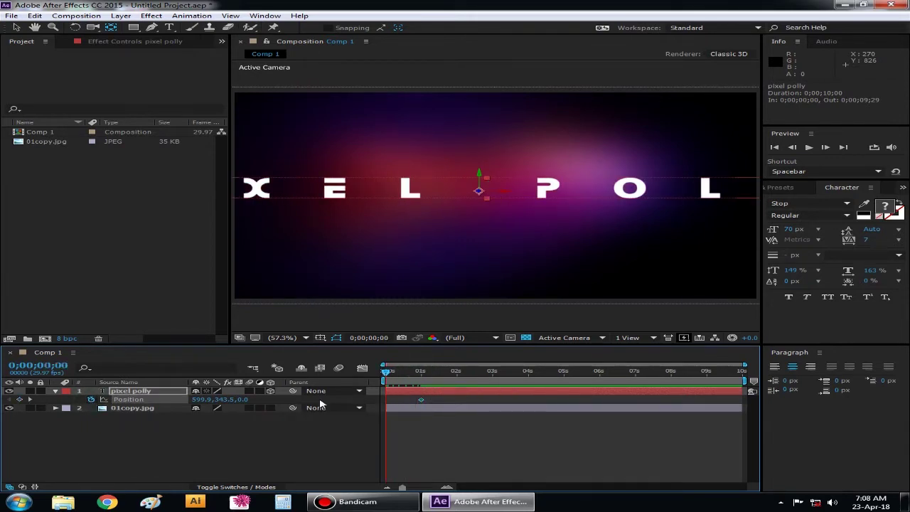
{"action": "left_click_drag", "start_coordinate": [245, 400], "coordinate": [258, 396]}
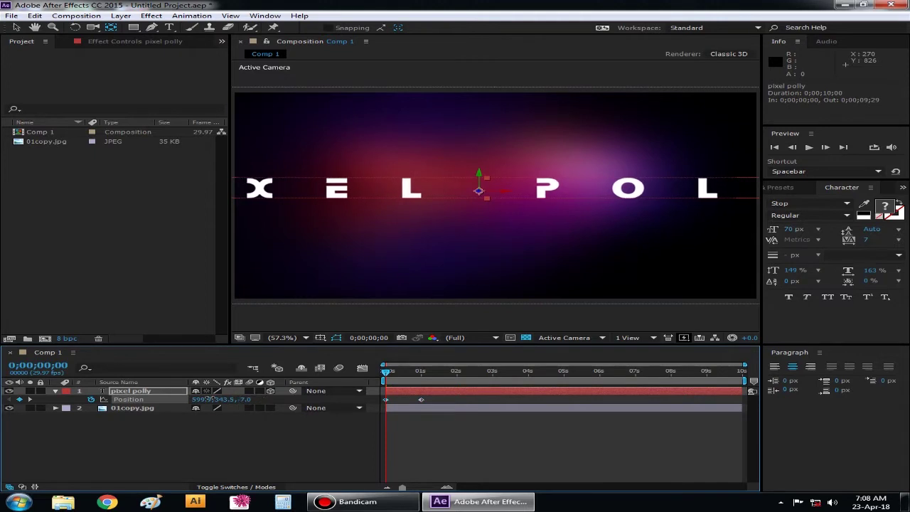
{"action": "left_click_drag", "start_coordinate": [248, 399], "coordinate": [240, 414]}
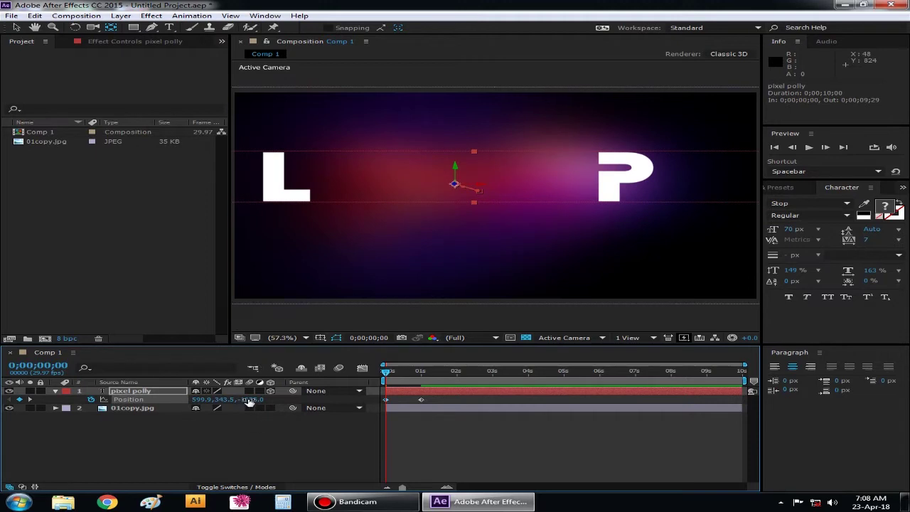
{"action": "mouse_move", "coordinate": [240, 415]}
{"action": "left_mouse_down"}
{"action": "mouse_move", "coordinate": [242, 397]}
{"action": "mouse_move", "coordinate": [14, 400]}
{"action": "left_mouse_up"}
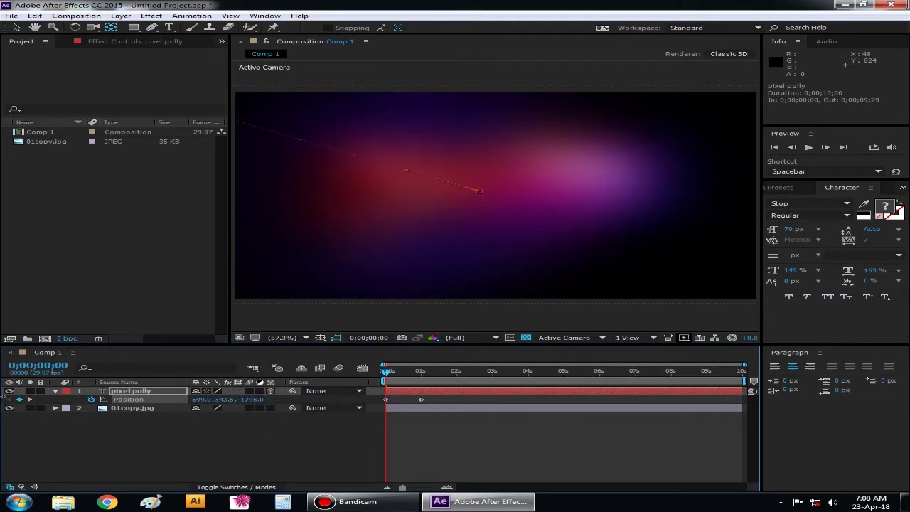
{"action": "left_click", "coordinate": [259, 465]}
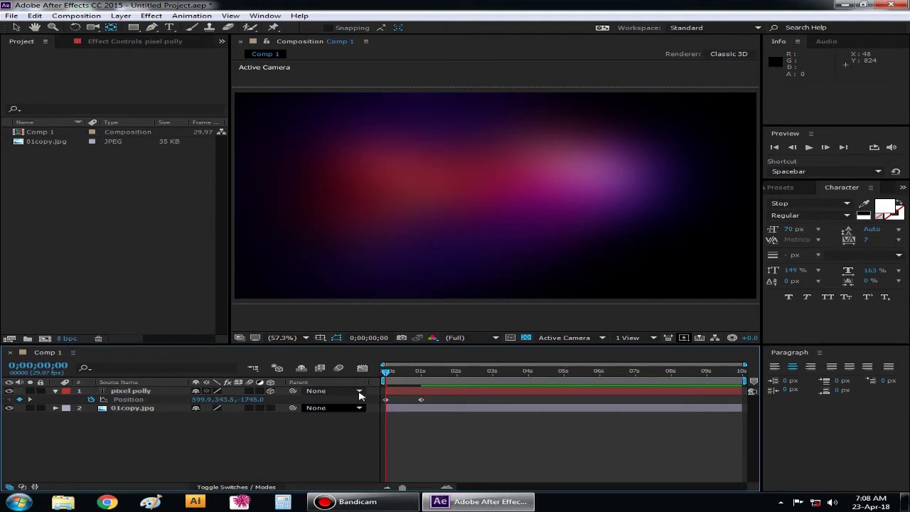
{"action": "left_click_drag", "start_coordinate": [385, 370], "coordinate": [422, 375]}
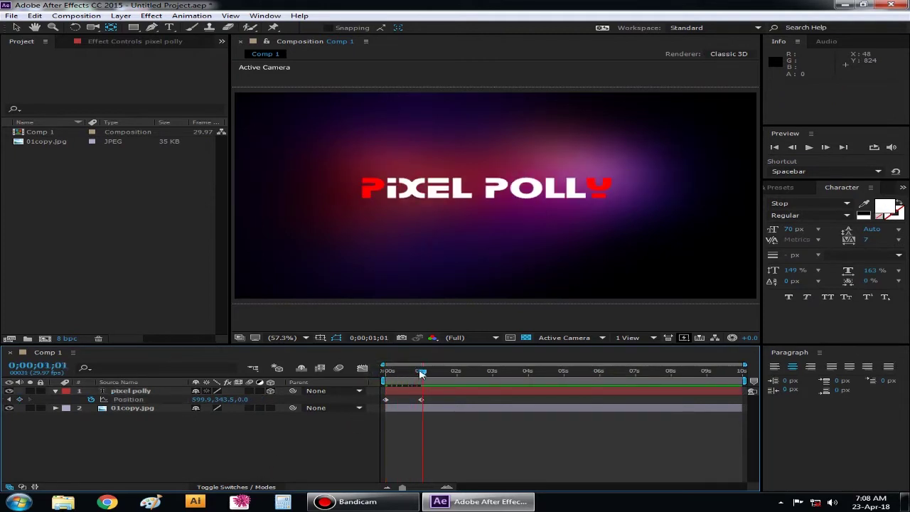
{"action": "left_click_drag", "start_coordinate": [418, 374], "coordinate": [418, 374]}
{"action": "left_click", "coordinate": [55, 391]}
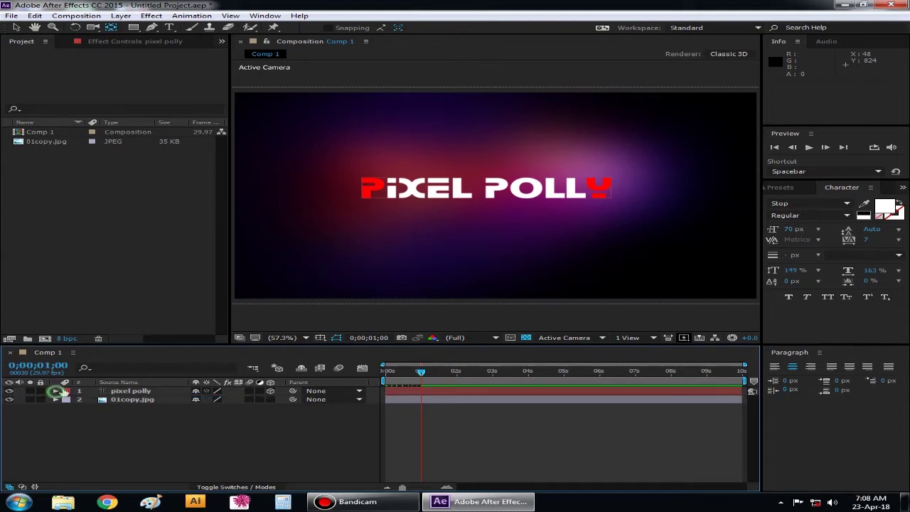
{"action": "left_click", "coordinate": [793, 188]}
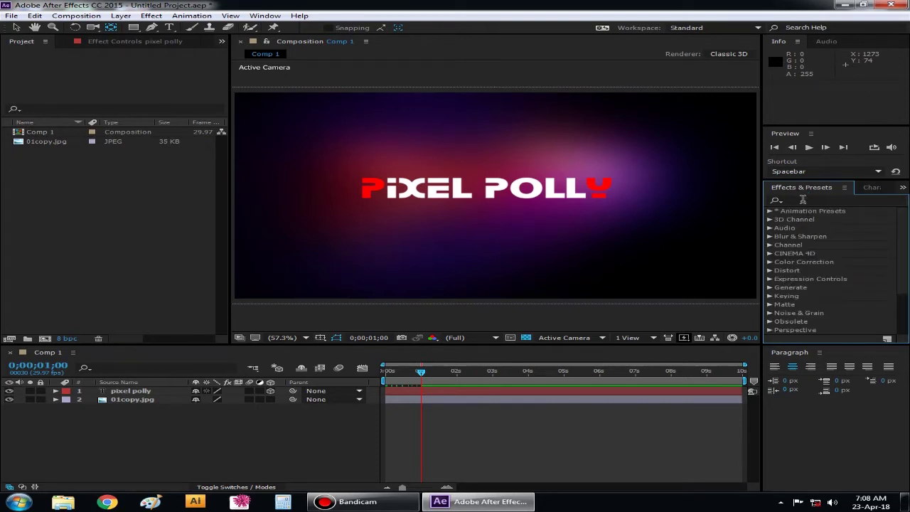
- Search the effects for 'cc pixy' and drop CC Pixel Polly onto the title layer
{"action": "left_click", "coordinate": [803, 200]}
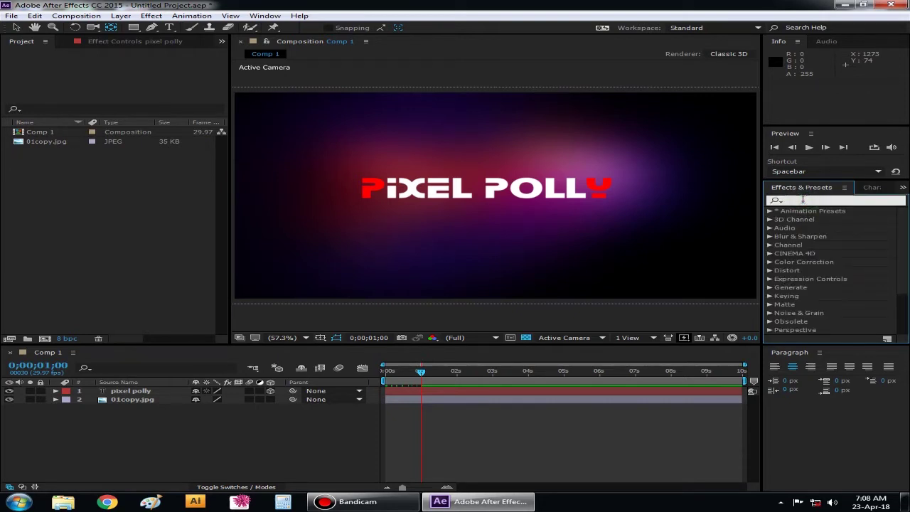
{"action": "type", "text": "cc "}
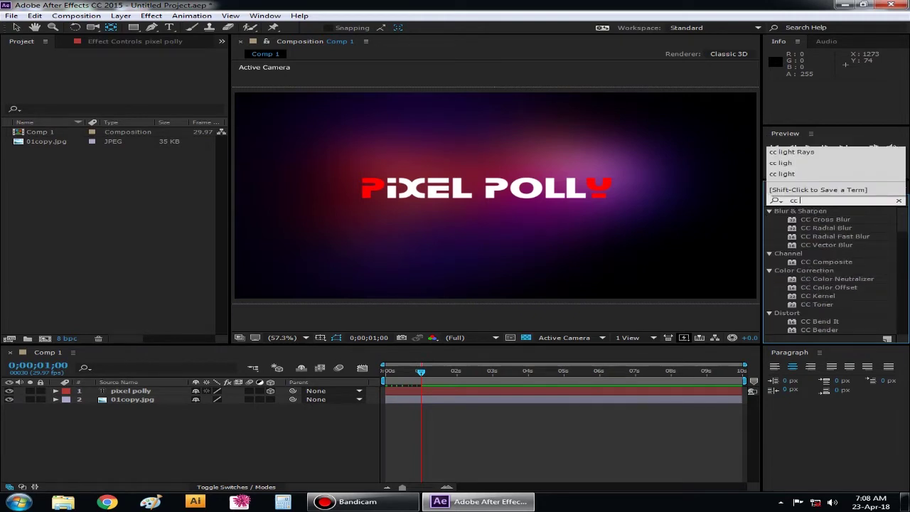
{"action": "type", "text": "pi"}
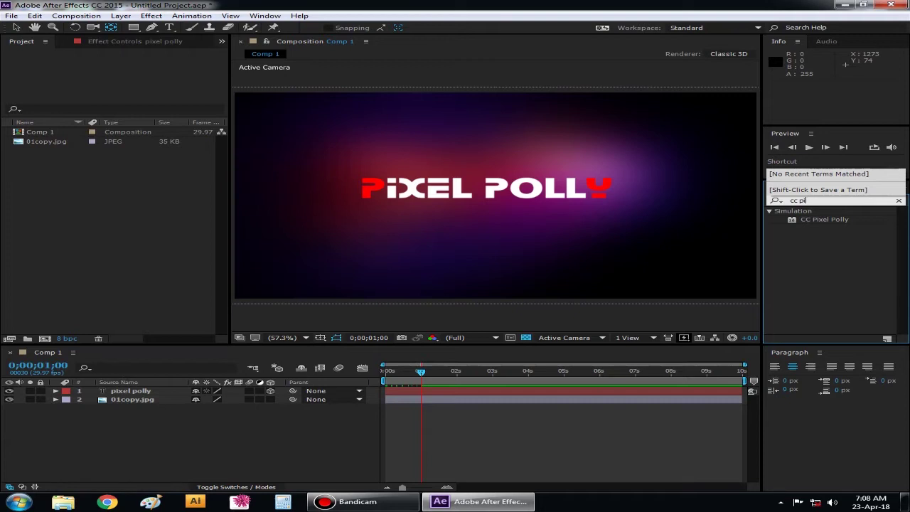
{"action": "left_click", "coordinate": [802, 201]}
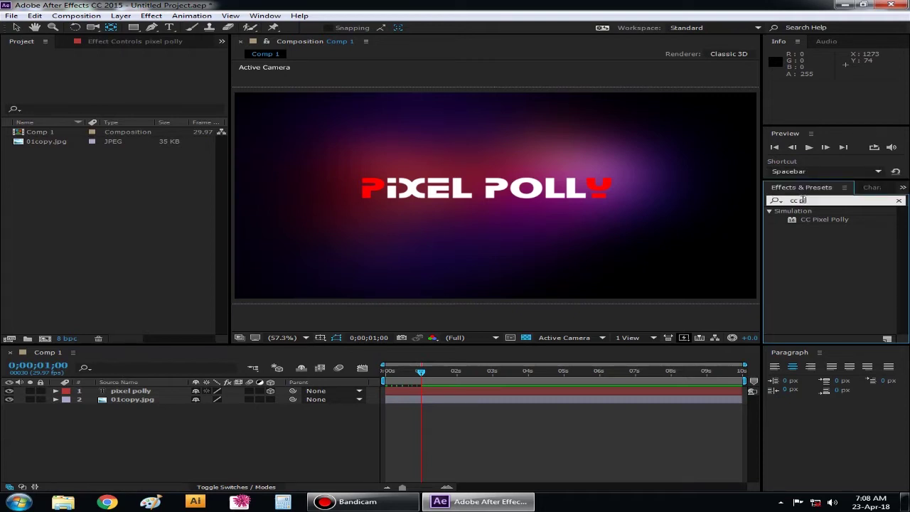
{"action": "type", "text": "xel p"}
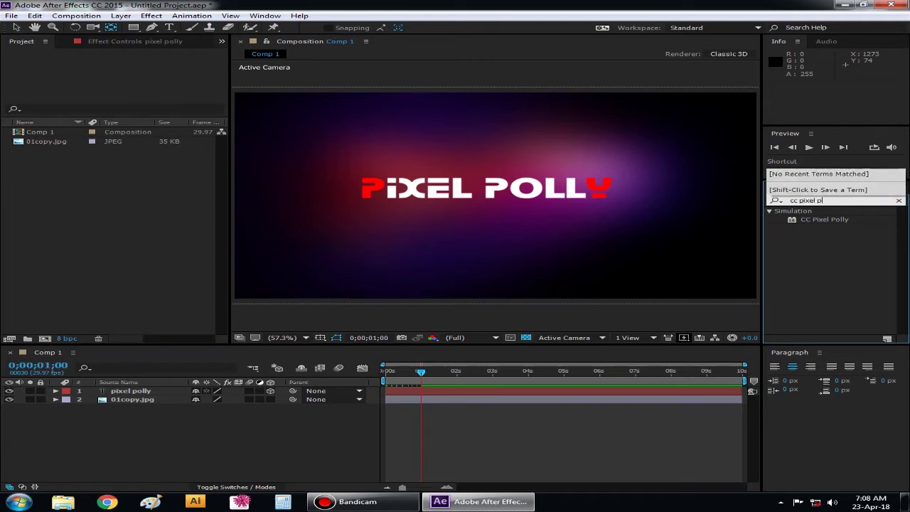
{"action": "type", "text": "y"}
{"action": "left_click", "coordinate": [839, 222]}
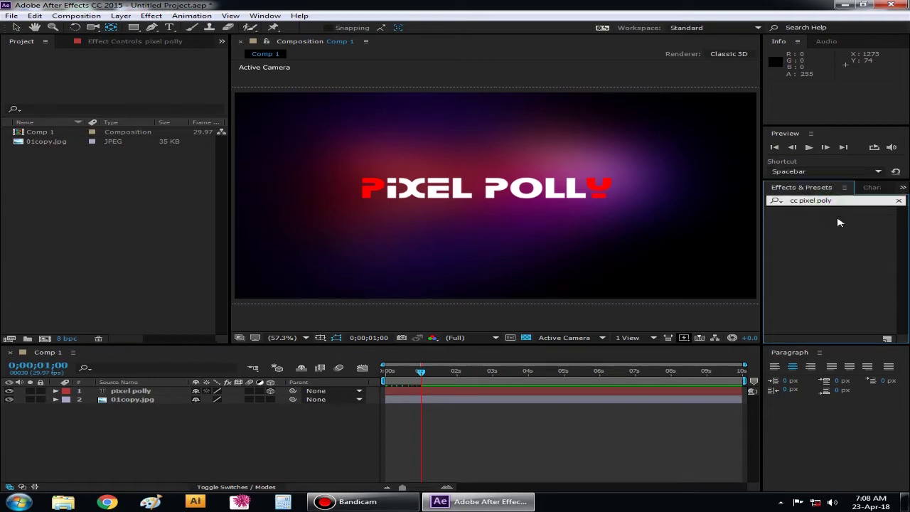
{"action": "mouse_move", "coordinate": [825, 219]}
{"action": "left_mouse_down"}
{"action": "mouse_move", "coordinate": [215, 465]}
{"action": "mouse_move", "coordinate": [120, 393]}
{"action": "left_mouse_up"}
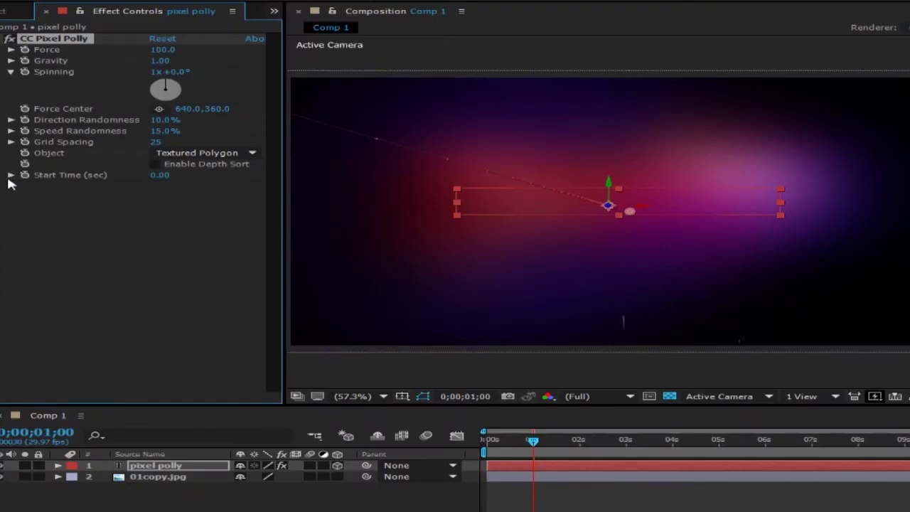
- Set Pixel Polly start time 1.20 s, depth sorting on, Force 2.0 and Gravity 0
{"action": "left_click", "coordinate": [158, 175]}
{"action": "type", "text": "1.2"}
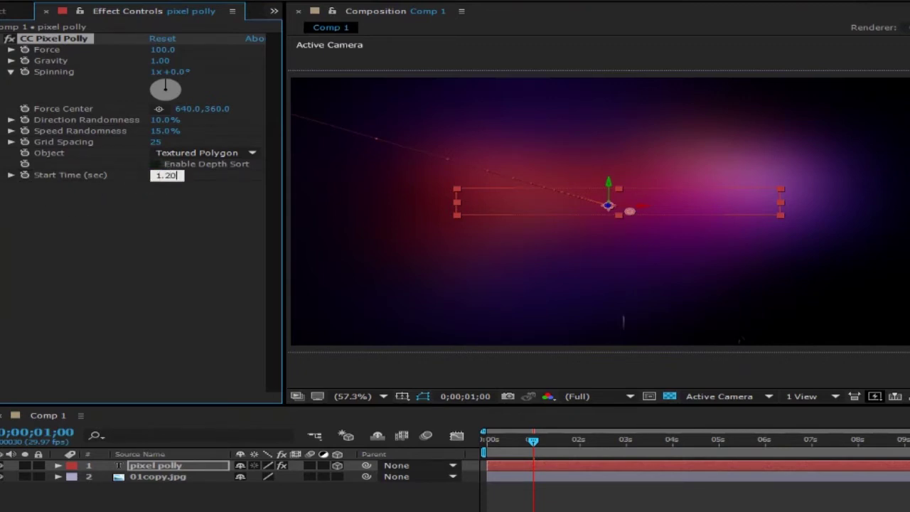
{"action": "left_click", "coordinate": [206, 256]}
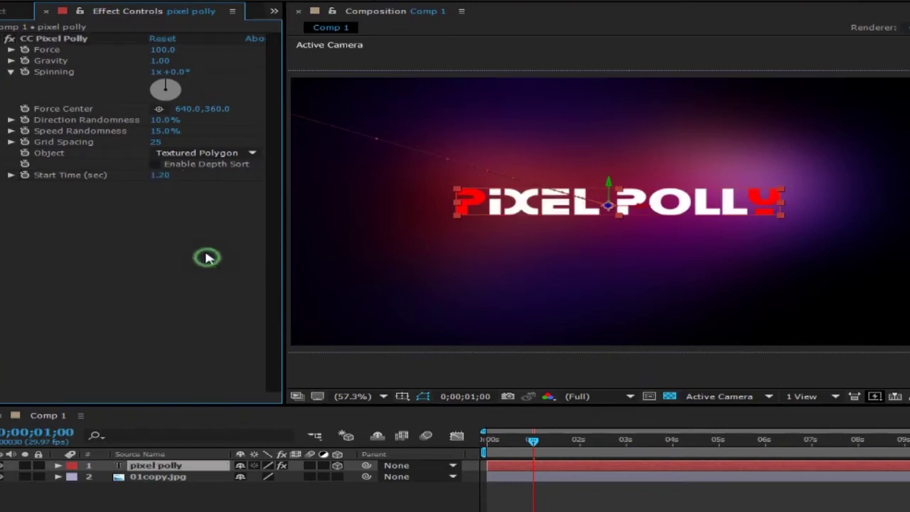
{"action": "left_click", "coordinate": [155, 164]}
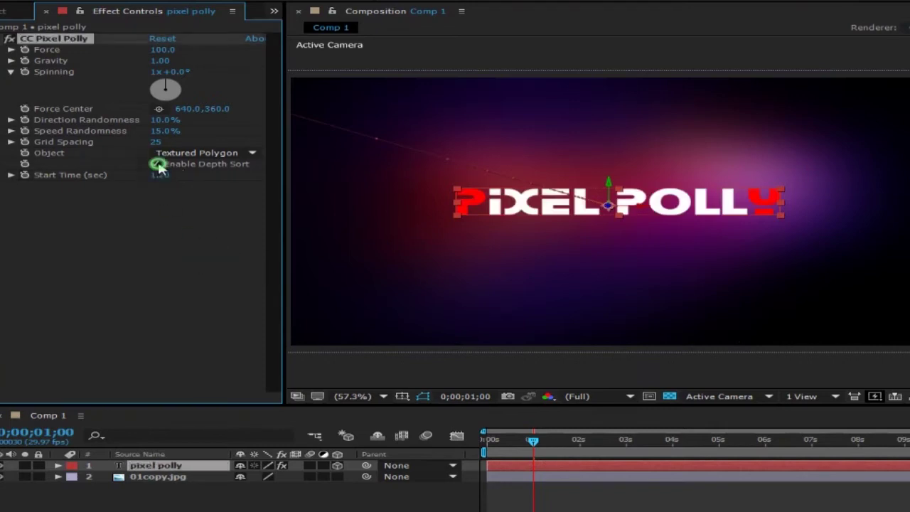
{"action": "left_click", "coordinate": [161, 49]}
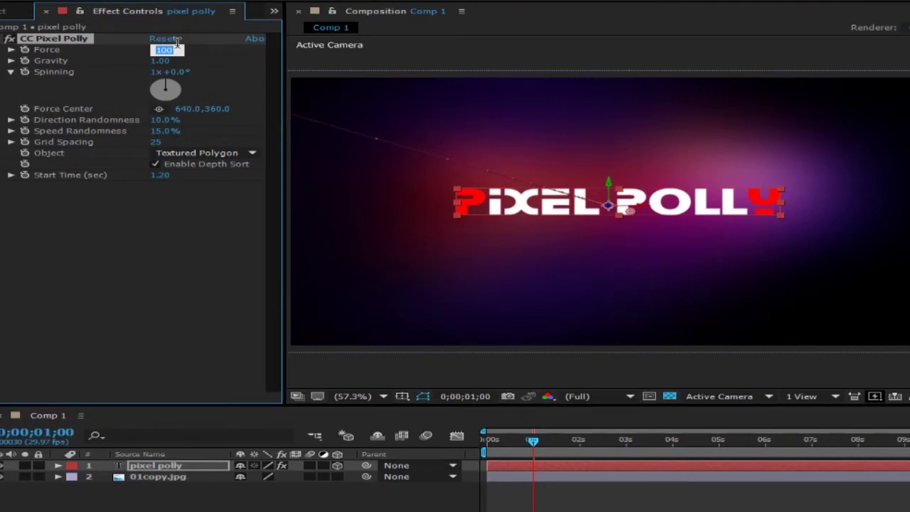
{"action": "key", "text": "Return"}
{"action": "left_click", "coordinate": [159, 61]}
{"action": "type", "text": "0"}
{"action": "left_click", "coordinate": [149, 256]}
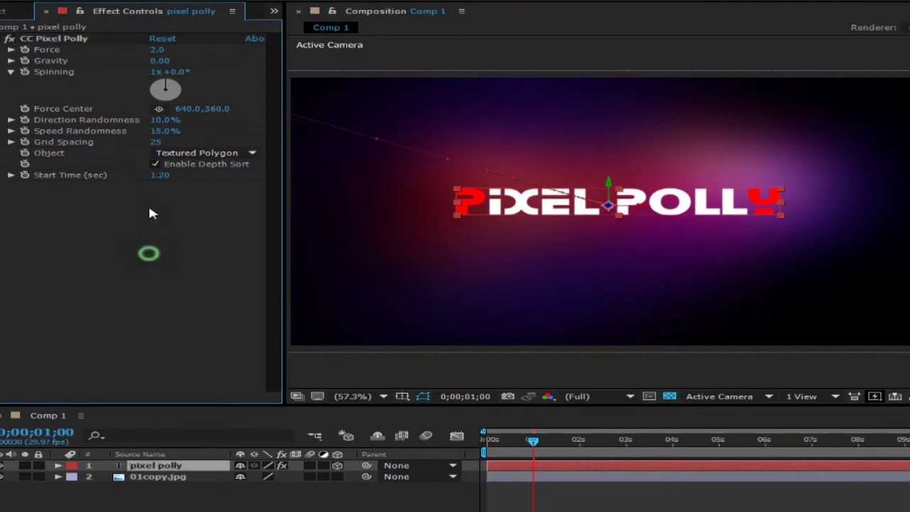
- Set Spinning to 0 revolutions and 20 degrees
{"action": "left_click", "coordinate": [155, 71]}
{"action": "left_click_drag", "start_coordinate": [152, 74], "coordinate": [133, 72]}
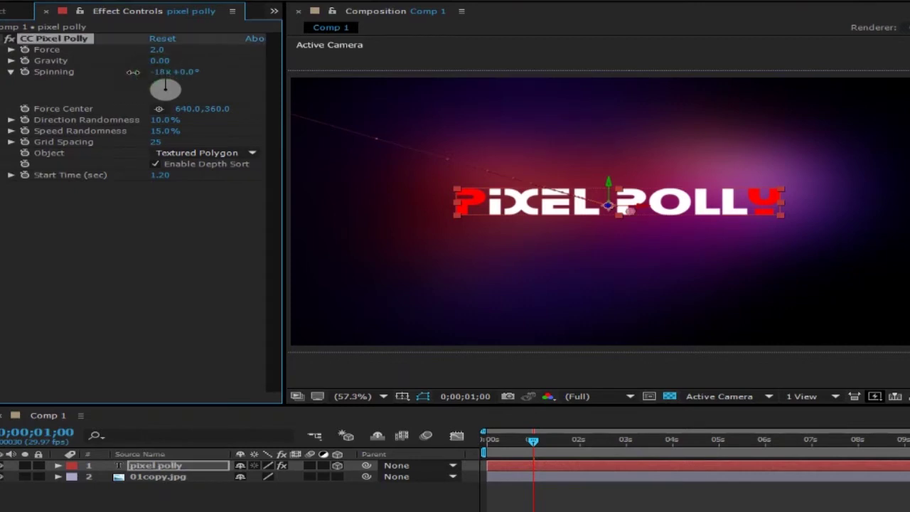
{"action": "left_click", "coordinate": [160, 74]}
{"action": "type", "text": "0"}
{"action": "left_click", "coordinate": [214, 273]}
{"action": "left_click", "coordinate": [174, 72]}
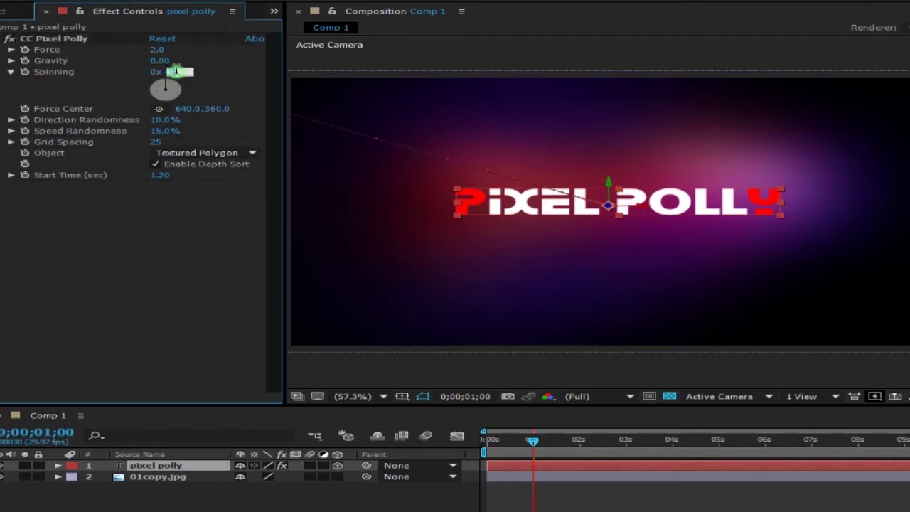
{"action": "left_click", "coordinate": [142, 254]}
{"action": "left_click", "coordinate": [175, 71]}
{"action": "type", "text": "20"}
{"action": "left_click", "coordinate": [168, 248]}
- Set Direction Randomness 22%, Speed Randomness 12% and Grid Spacing 35
{"action": "left_click", "coordinate": [165, 119]}
{"action": "type", "text": "9991"}
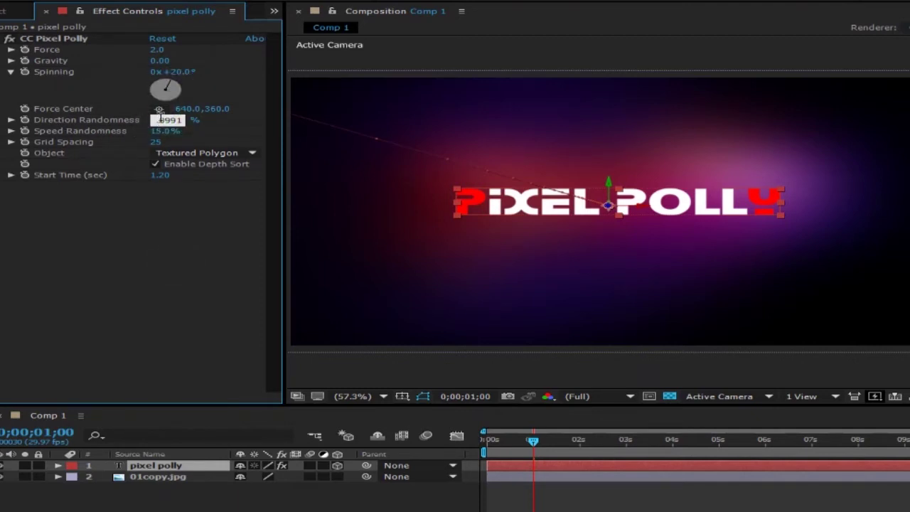
{"action": "left_click", "coordinate": [156, 119]}
{"action": "left_click", "coordinate": [176, 224]}
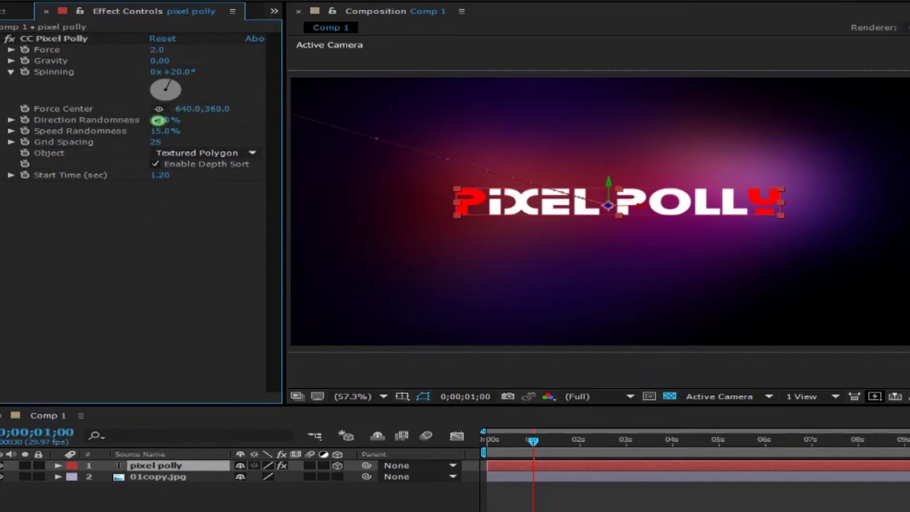
{"action": "left_click_drag", "start_coordinate": [156, 130], "coordinate": [169, 131]}
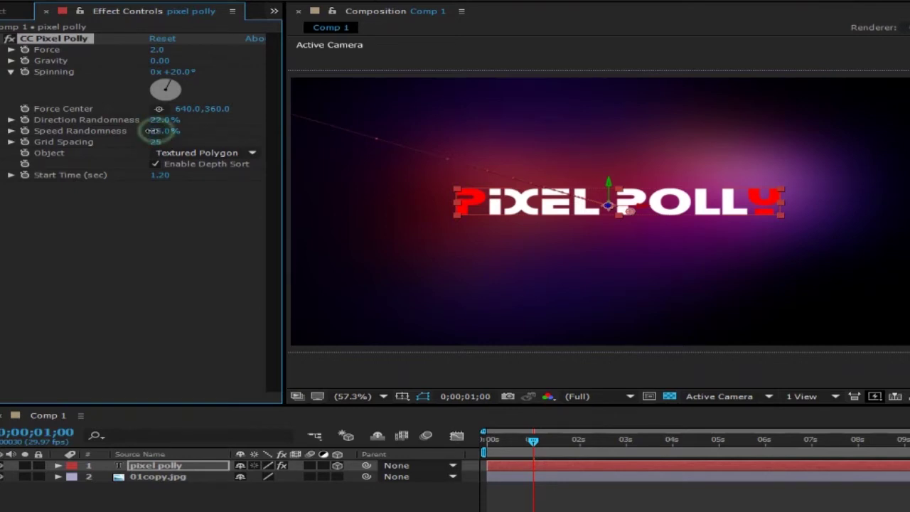
{"action": "left_click_drag", "start_coordinate": [152, 131], "coordinate": [144, 131]}
{"action": "left_click", "coordinate": [157, 143]}
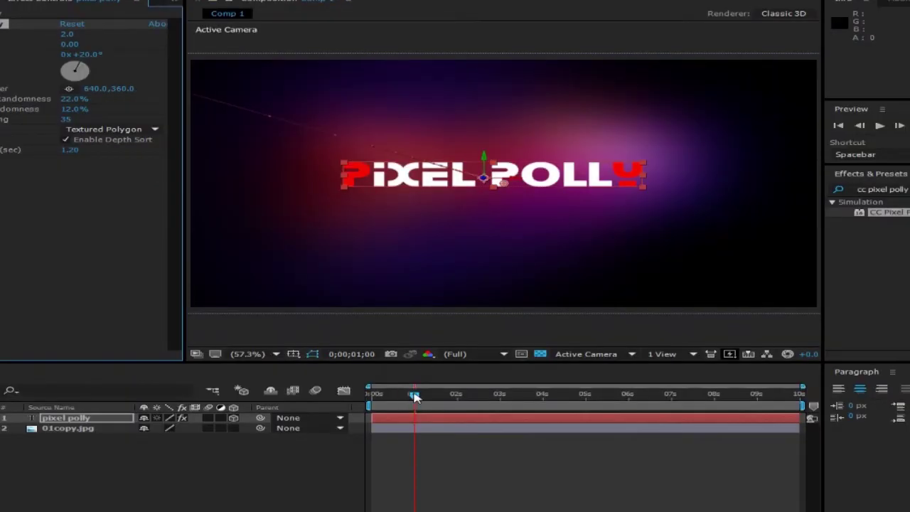
{"action": "mouse_move", "coordinate": [418, 395]}
{"action": "left_mouse_down"}
{"action": "mouse_move", "coordinate": [802, 388]}
{"action": "mouse_move", "coordinate": [425, 388]}
{"action": "left_mouse_up"}
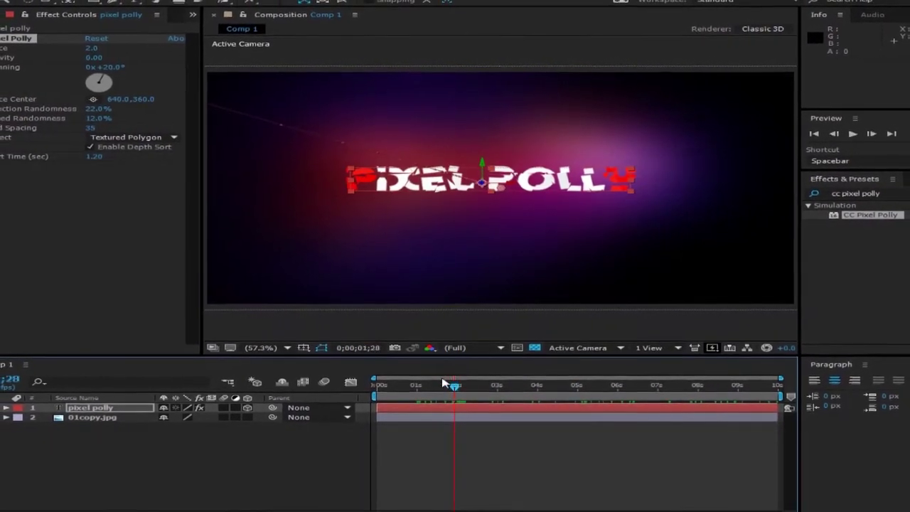
{"action": "mouse_move", "coordinate": [423, 384]}
{"action": "left_mouse_down"}
{"action": "mouse_move", "coordinate": [409, 386]}
{"action": "mouse_move", "coordinate": [435, 388]}
{"action": "mouse_move", "coordinate": [419, 382]}
{"action": "left_mouse_up"}
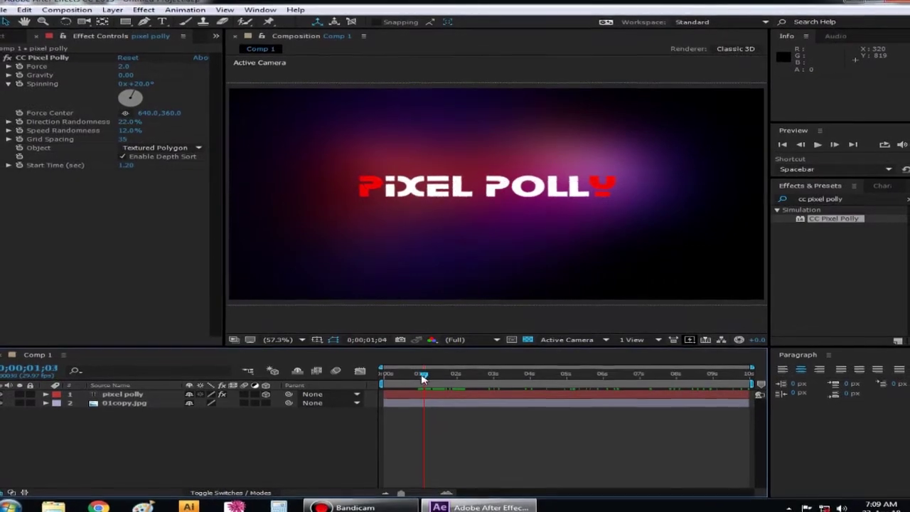
{"action": "left_click_drag", "start_coordinate": [419, 378], "coordinate": [422, 373]}
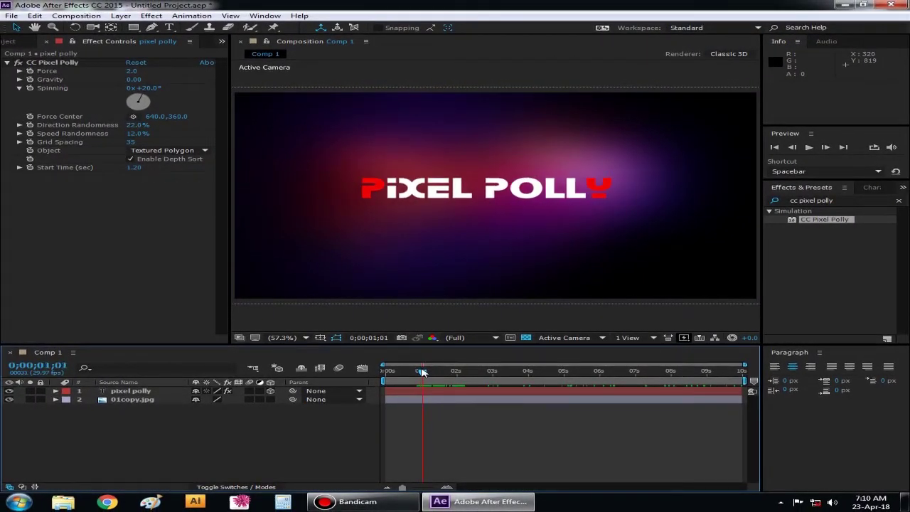
{"action": "left_click", "coordinate": [111, 237]}
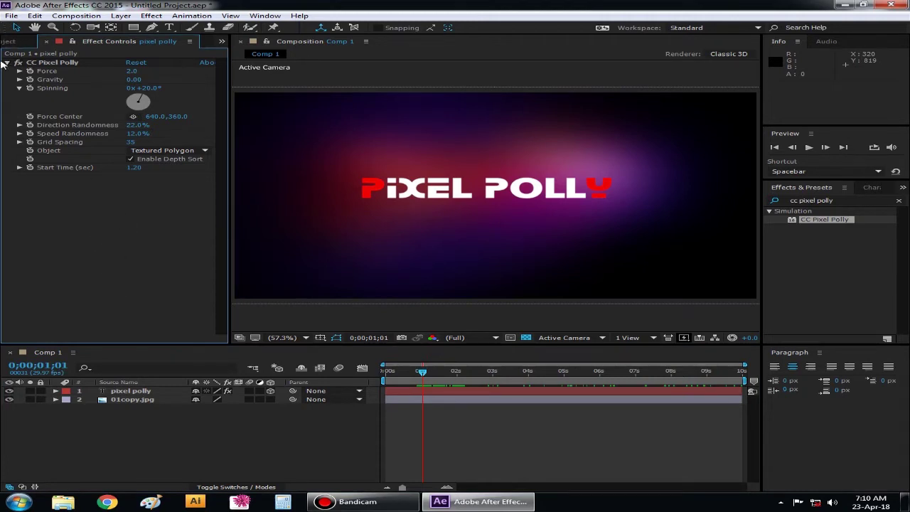
- Duplicate the pixel polly title layer as pixel polly 2 via Edit > Duplicate
{"action": "left_click", "coordinate": [7, 63]}
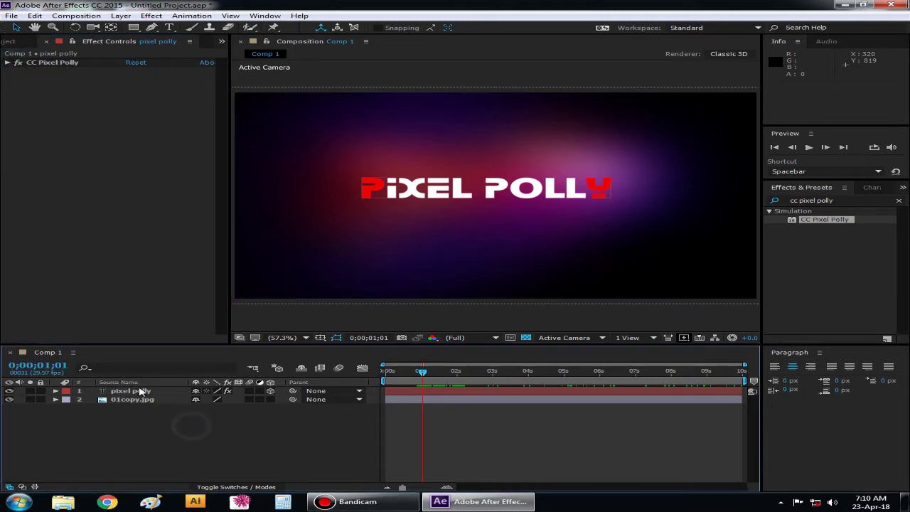
{"action": "left_click", "coordinate": [139, 392]}
{"action": "left_click", "coordinate": [178, 435]}
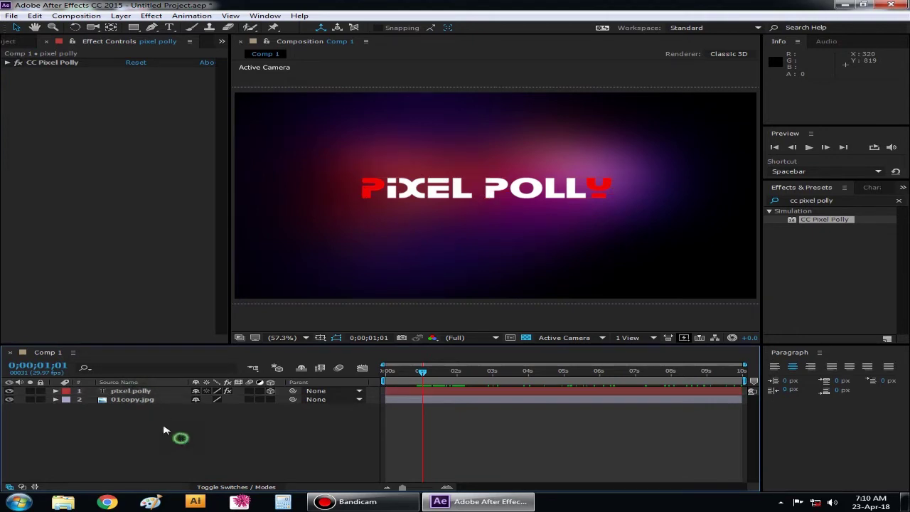
{"action": "left_click", "coordinate": [138, 395]}
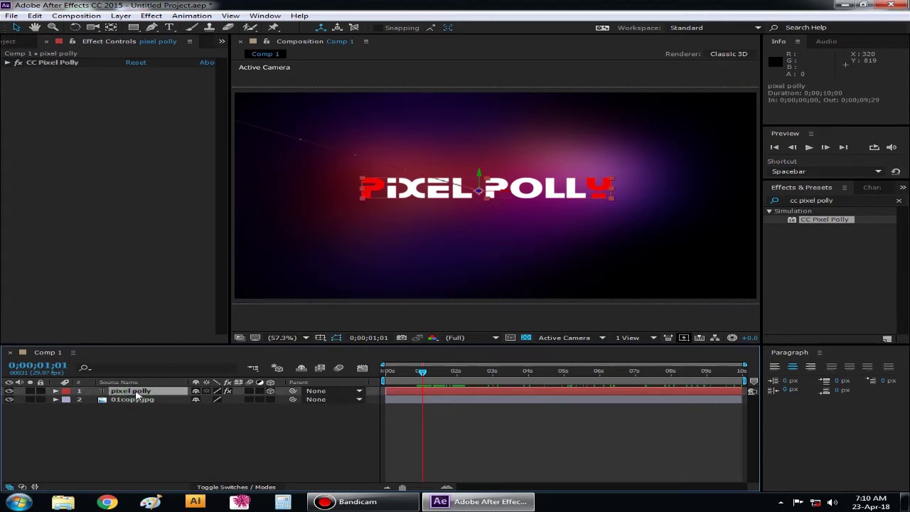
{"action": "right_click", "coordinate": [138, 394]}
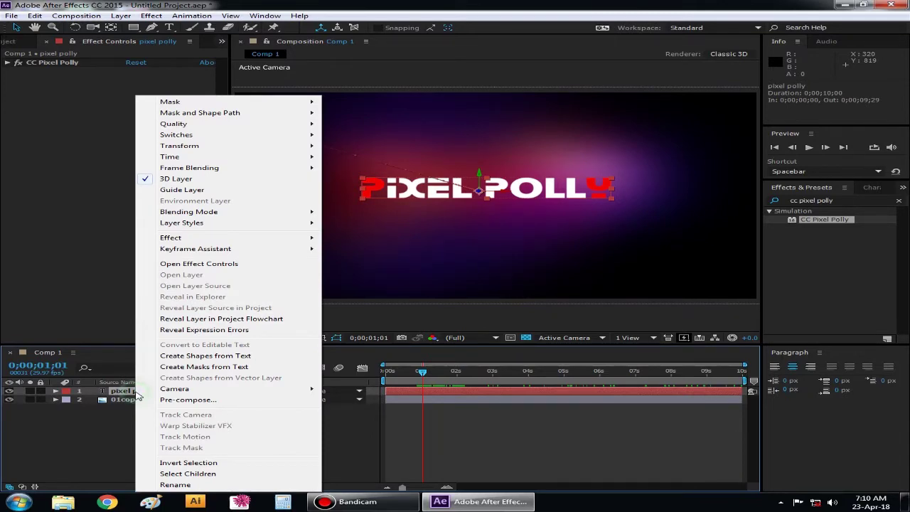
{"action": "left_click", "coordinate": [120, 459]}
{"action": "left_click", "coordinate": [118, 395]}
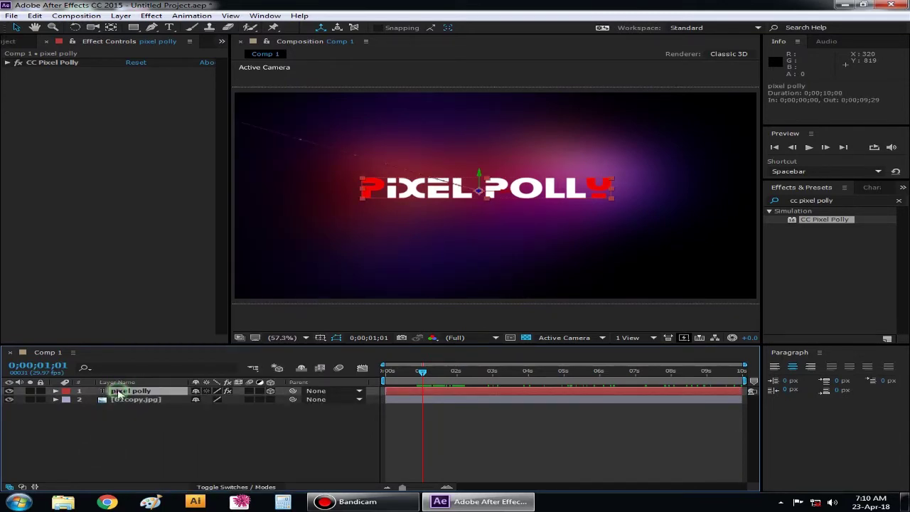
{"action": "left_click", "coordinate": [34, 16]}
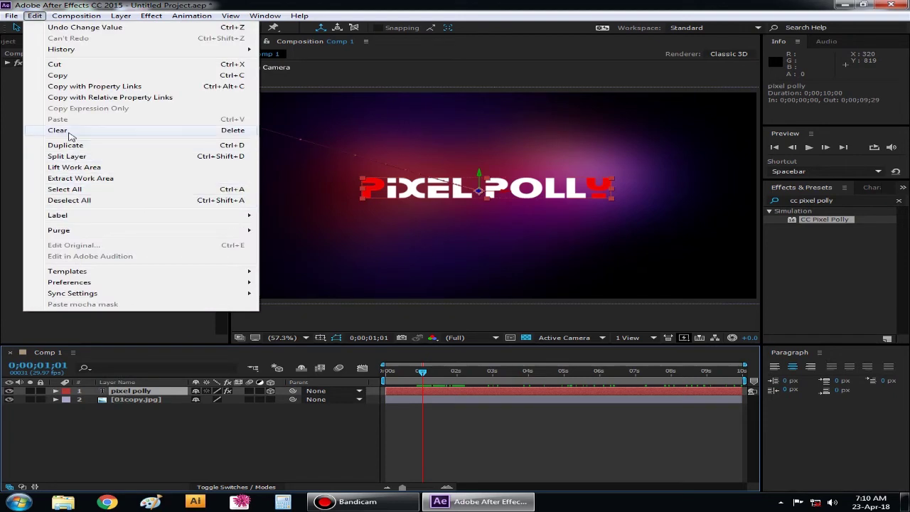
{"action": "left_click", "coordinate": [71, 145]}
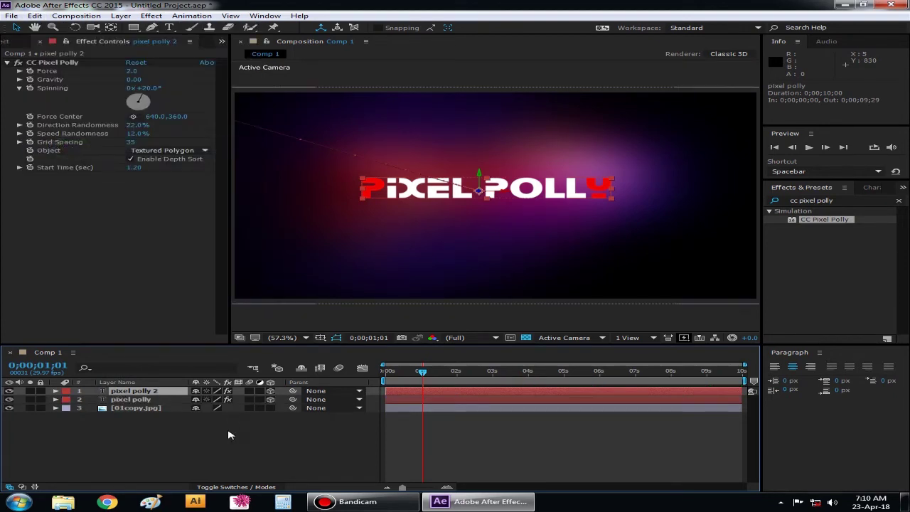
- Delete the CC Pixel Polly effect from the pixel polly 2 layer
{"action": "left_click", "coordinate": [122, 391]}
{"action": "left_click", "coordinate": [55, 391]}
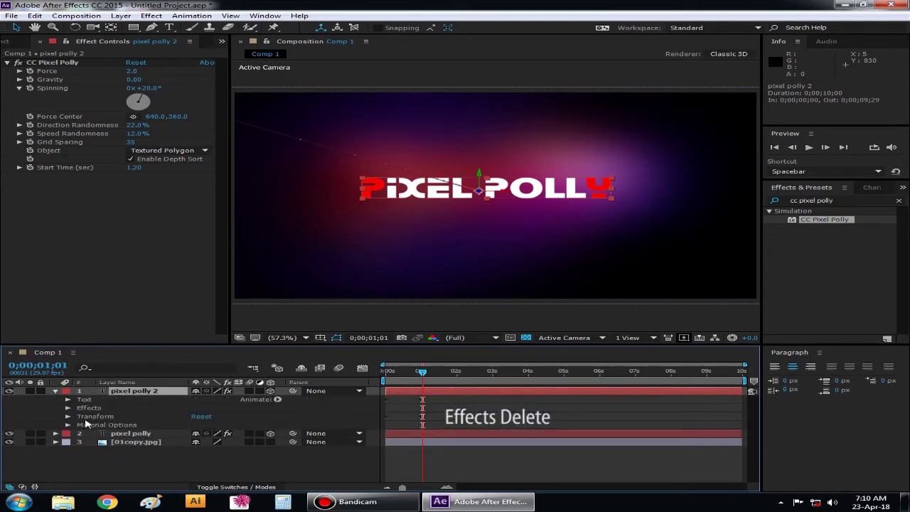
{"action": "left_click", "coordinate": [68, 408]}
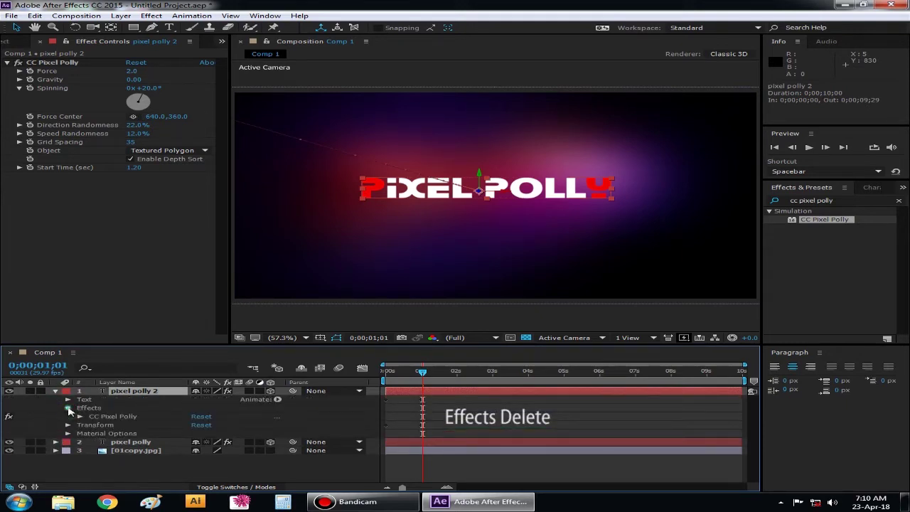
{"action": "left_click", "coordinate": [68, 408]}
{"action": "right_click", "coordinate": [85, 411]}
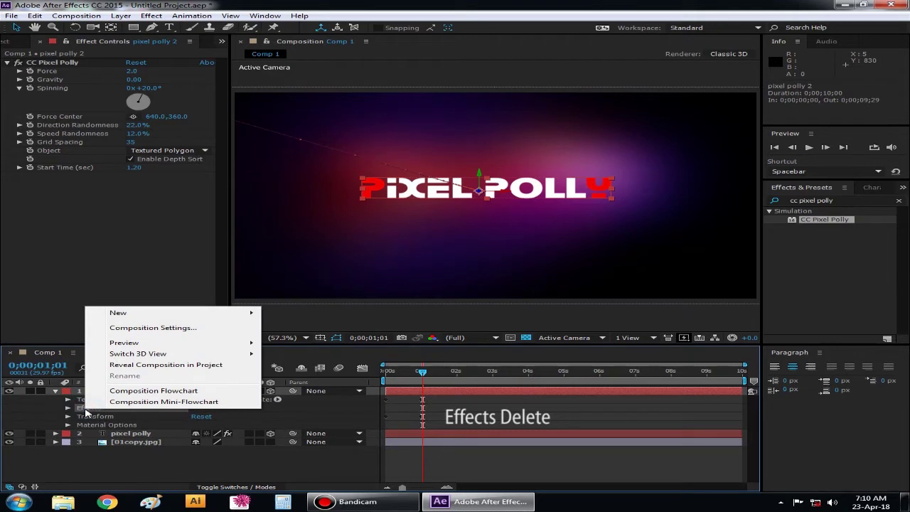
{"action": "left_click", "coordinate": [85, 411]}
{"action": "left_click", "coordinate": [85, 408]}
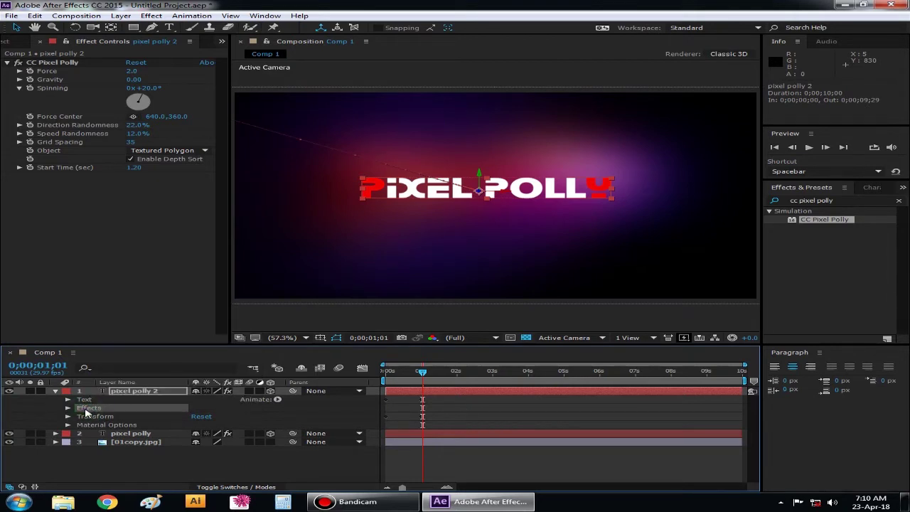
{"action": "key", "text": "Delete"}
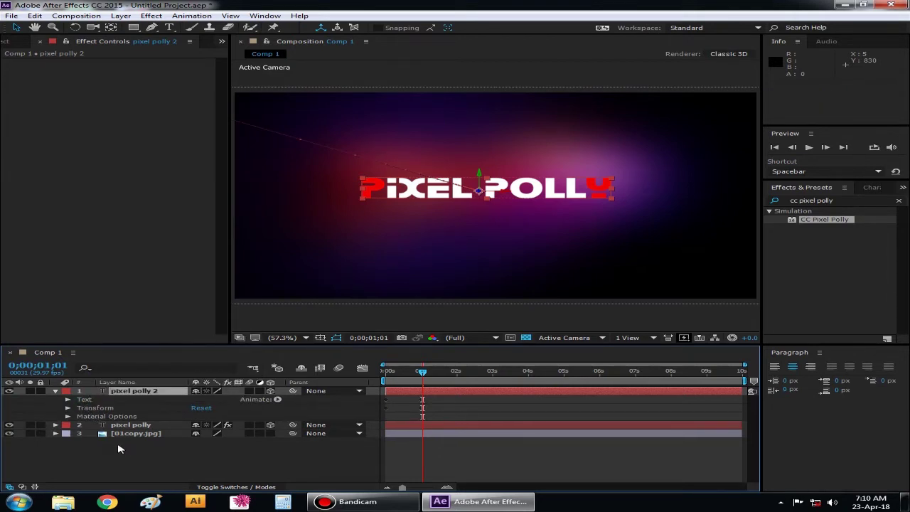
- Draw a short first mask path on pixel polly 2 with the Pen tool
{"action": "left_click", "coordinate": [134, 463]}
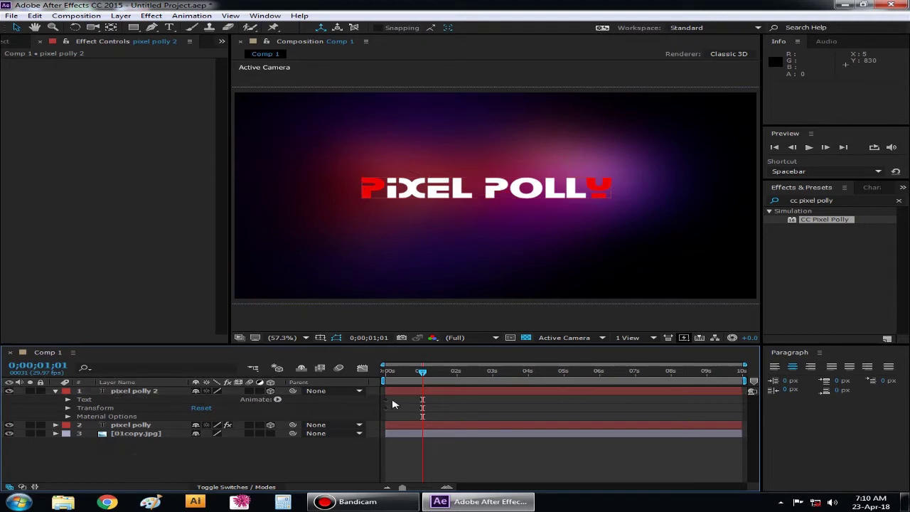
{"action": "left_click", "coordinate": [57, 392]}
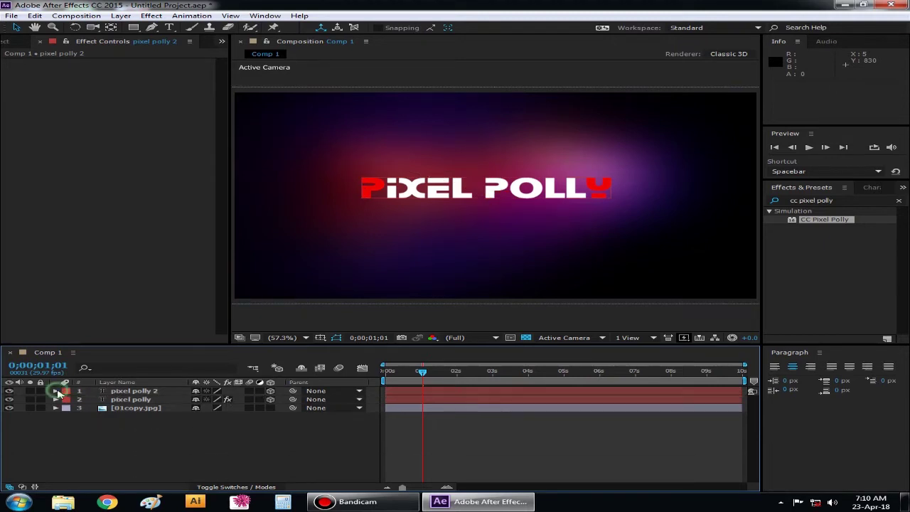
{"action": "left_click", "coordinate": [57, 392]}
{"action": "left_click", "coordinate": [135, 391]}
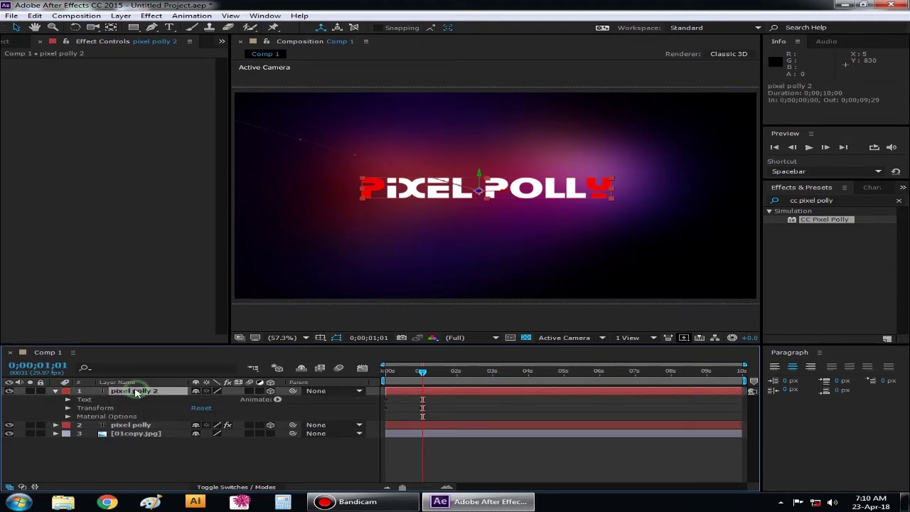
{"action": "left_click", "coordinate": [153, 28]}
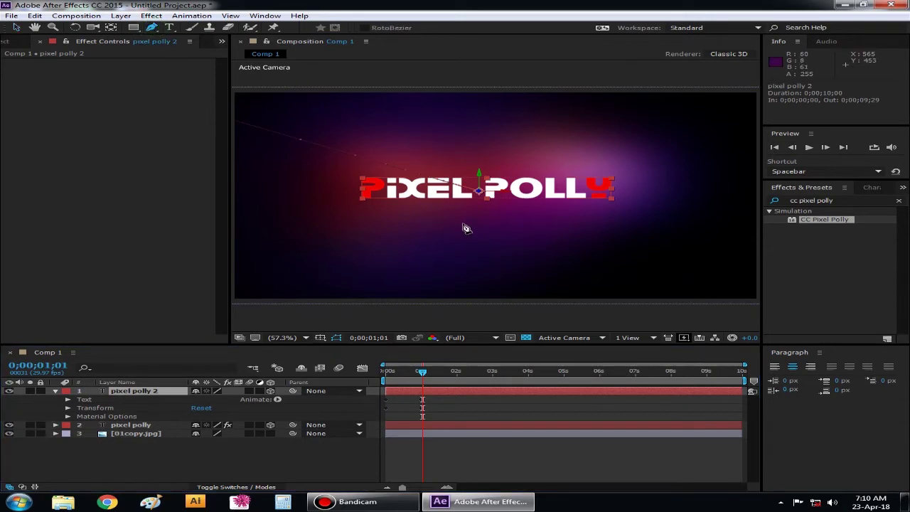
{"action": "left_click", "coordinate": [425, 206]}
{"action": "left_click", "coordinate": [417, 189]}
{"action": "left_click", "coordinate": [426, 186]}
- Draw a second freehand mask loop enclosing the middle of the title
{"action": "left_click", "coordinate": [405, 175]}
{"action": "left_click", "coordinate": [436, 167]}
{"action": "left_click", "coordinate": [462, 166]}
{"action": "left_click", "coordinate": [476, 168]}
{"action": "left_click", "coordinate": [534, 171]}
{"action": "left_click", "coordinate": [555, 172]}
{"action": "left_click", "coordinate": [562, 183]}
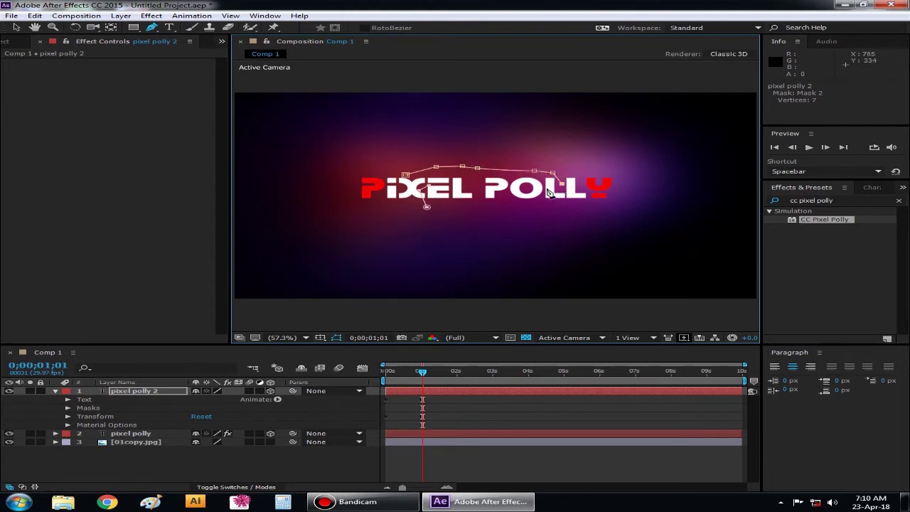
{"action": "left_click", "coordinate": [541, 203]}
{"action": "left_click_drag", "start_coordinate": [515, 235], "coordinate": [495, 235]}
{"action": "left_click", "coordinate": [452, 219]}
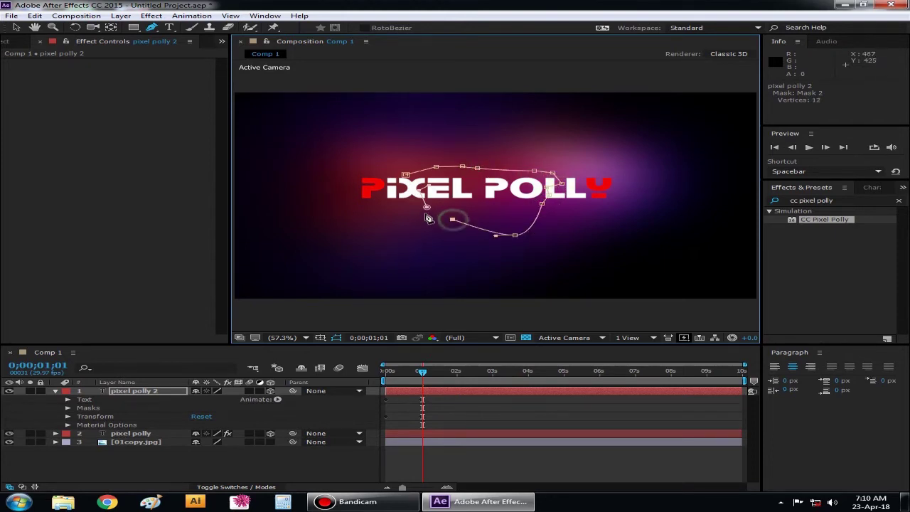
{"action": "left_click", "coordinate": [425, 207]}
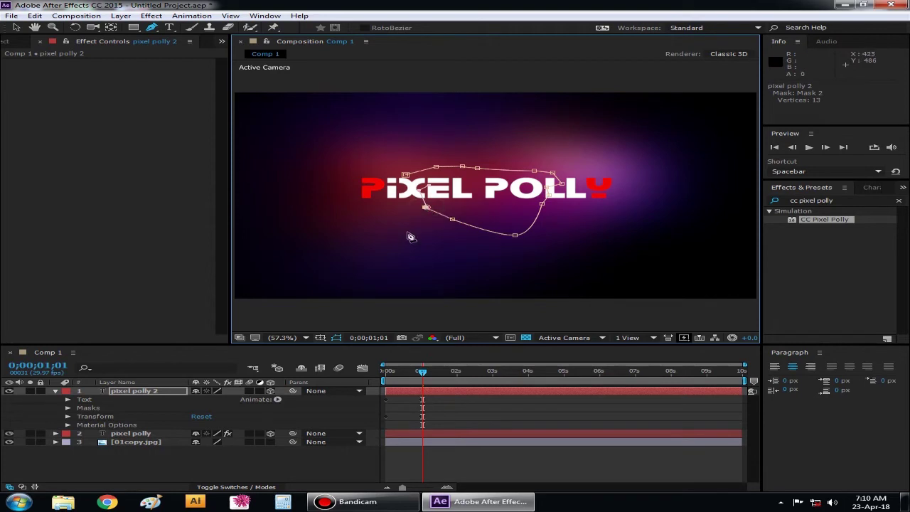
{"action": "left_click", "coordinate": [325, 459]}
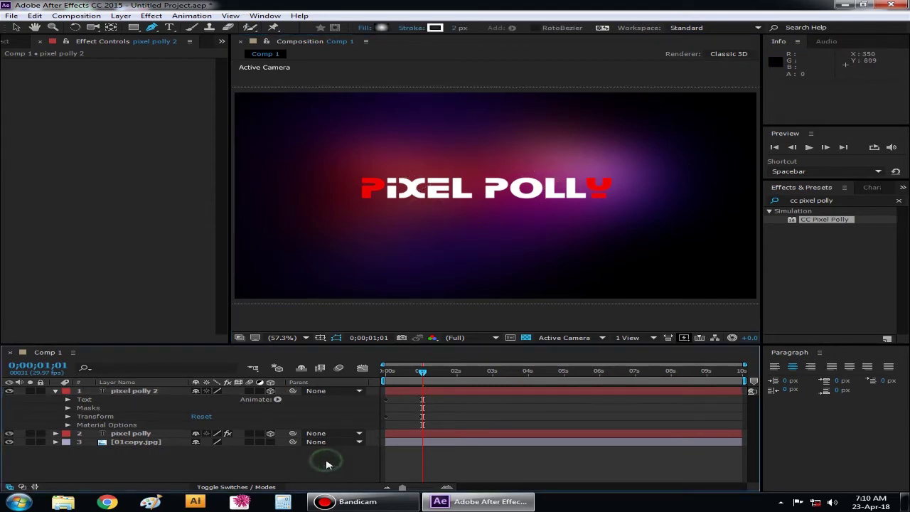
{"action": "left_click_drag", "start_coordinate": [425, 379], "coordinate": [426, 372]}
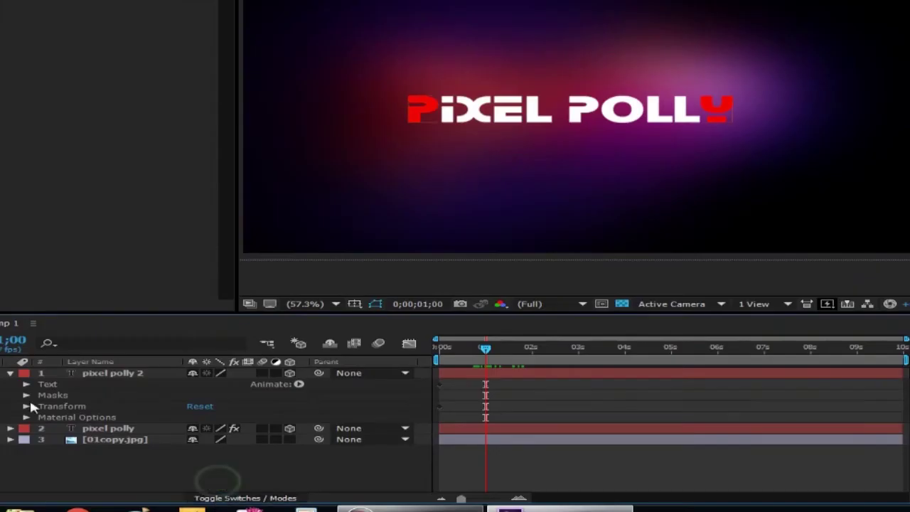
- Switch Mask 2 on pixel polly 2 to Subtract mode and preview the shatter
{"action": "left_click", "coordinate": [448, 249]}
{"action": "left_click", "coordinate": [452, 92]}
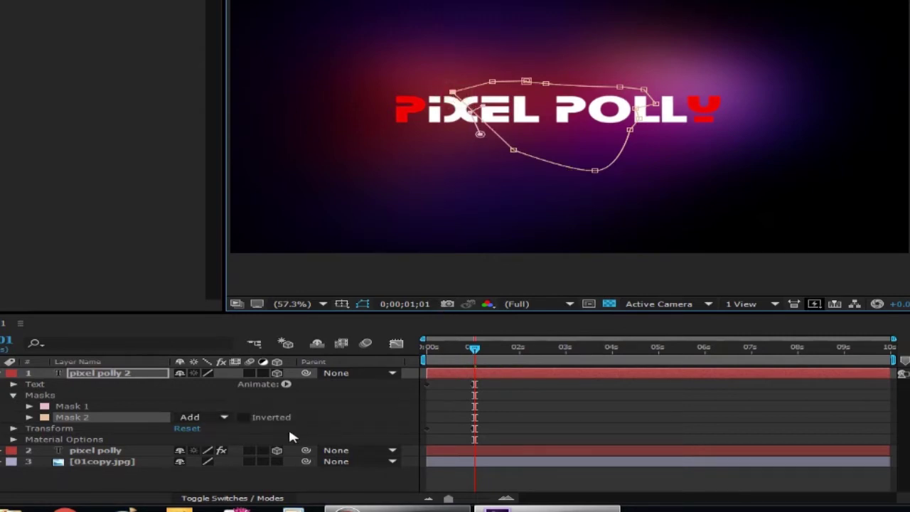
{"action": "left_click", "coordinate": [224, 418]}
{"action": "left_click", "coordinate": [224, 360]}
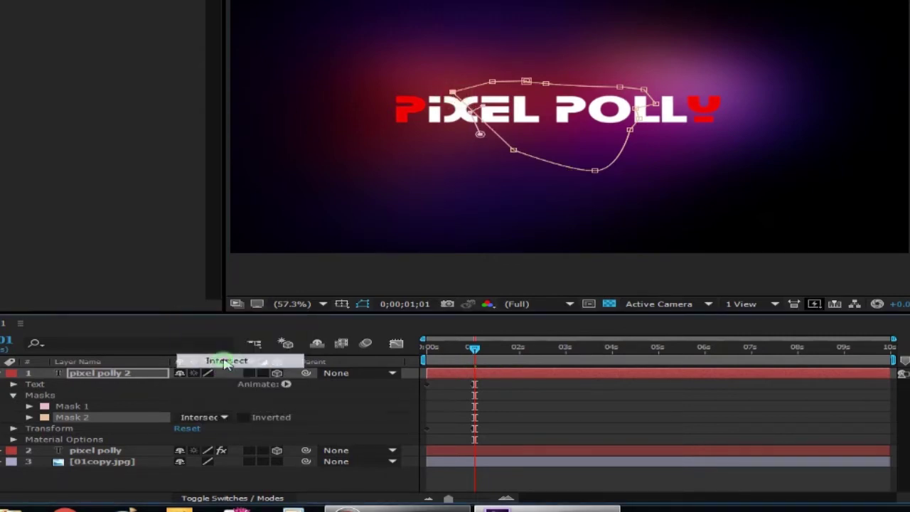
{"action": "left_click", "coordinate": [228, 417]}
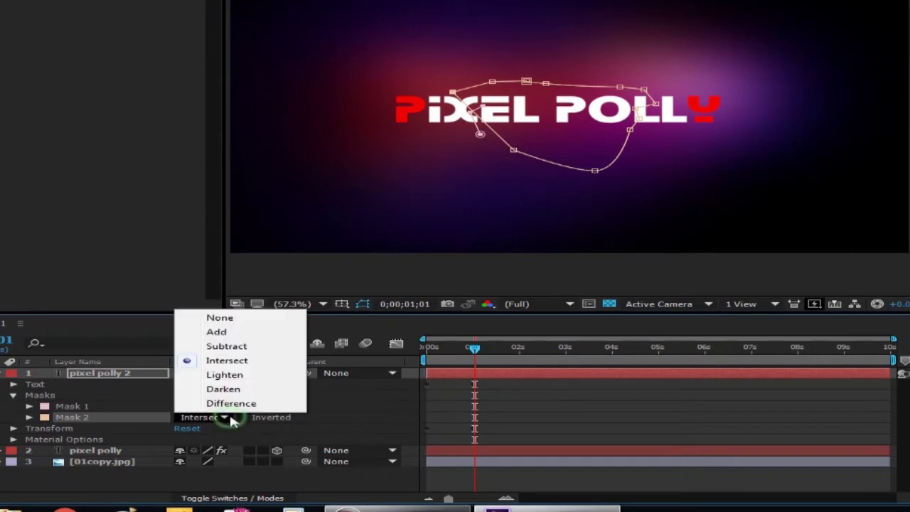
{"action": "left_click", "coordinate": [234, 348]}
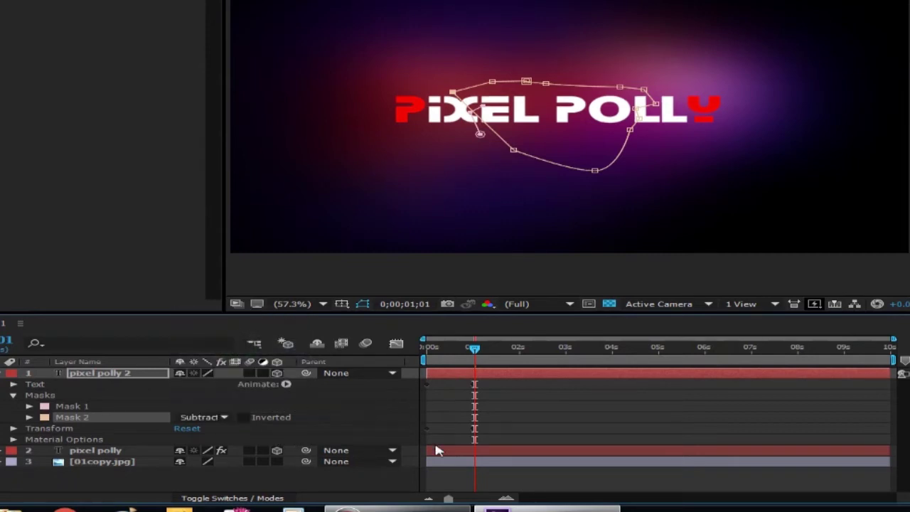
{"action": "mouse_move", "coordinate": [473, 347]}
{"action": "left_mouse_down"}
{"action": "mouse_move", "coordinate": [796, 370]}
{"action": "mouse_move", "coordinate": [476, 377]}
{"action": "left_mouse_up"}
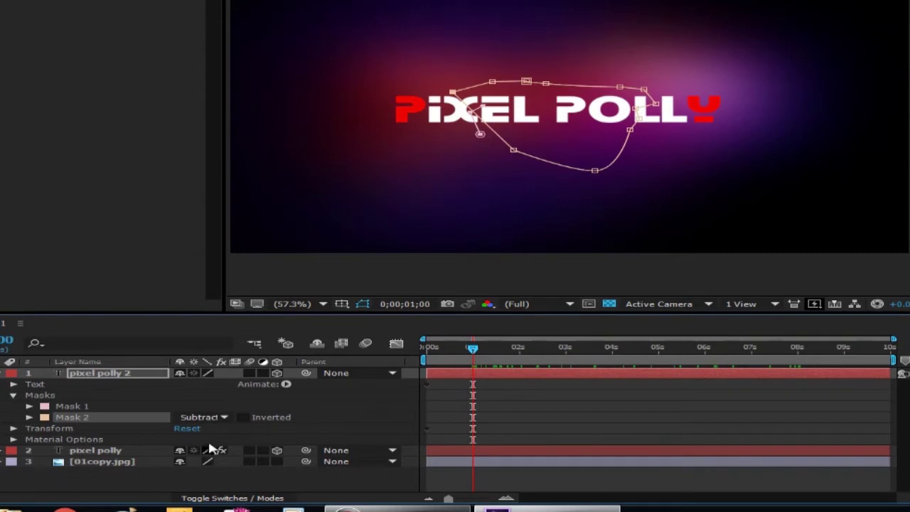
- Invert Mask 2, check the breaking text, then collapse and select both masks
{"action": "left_click", "coordinate": [242, 418]}
{"action": "mouse_move", "coordinate": [477, 362]}
{"action": "left_mouse_down"}
{"action": "mouse_move", "coordinate": [834, 381]}
{"action": "mouse_move", "coordinate": [477, 377]}
{"action": "left_mouse_up"}
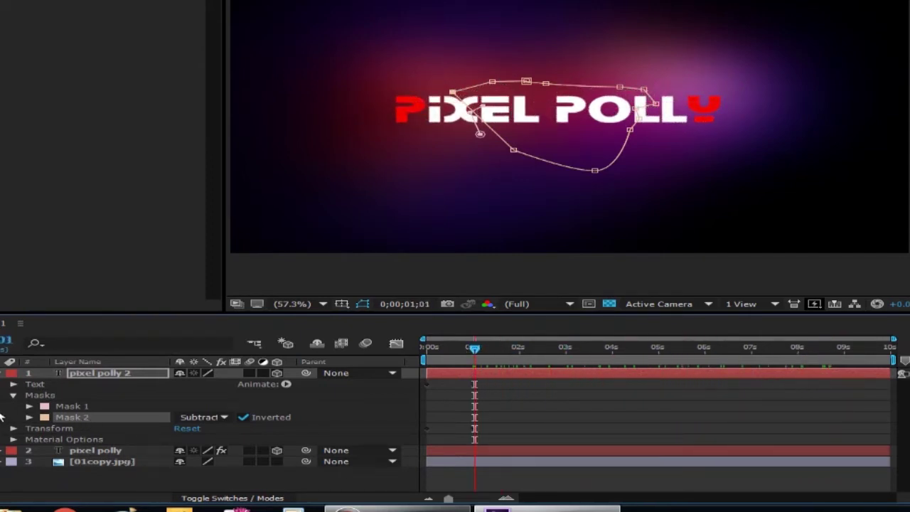
{"action": "left_click", "coordinate": [12, 395]}
{"action": "left_click", "coordinate": [39, 395]}
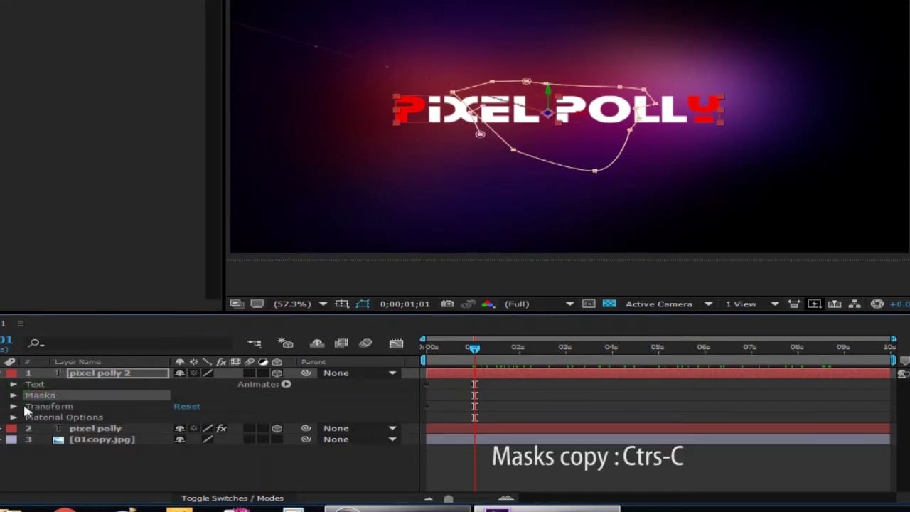
- Paste the copied Mask 1 and Mask 2 onto the pixel polly layer
{"action": "left_click", "coordinate": [4, 374]}
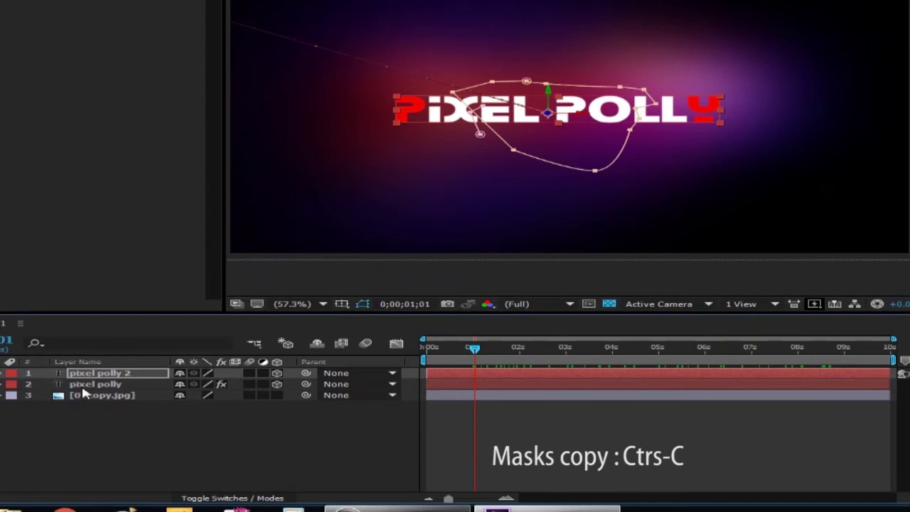
{"action": "left_click", "coordinate": [6, 384]}
{"action": "left_click", "coordinate": [4, 383]}
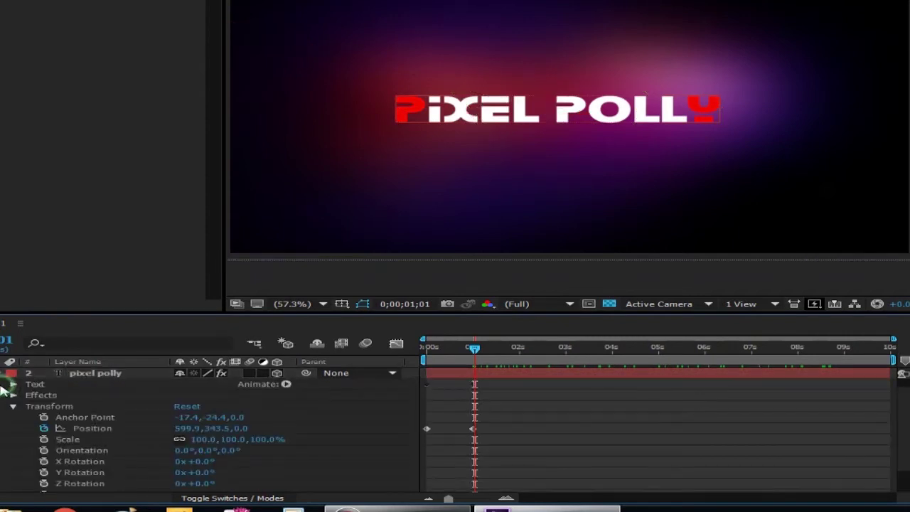
{"action": "left_click", "coordinate": [4, 375]}
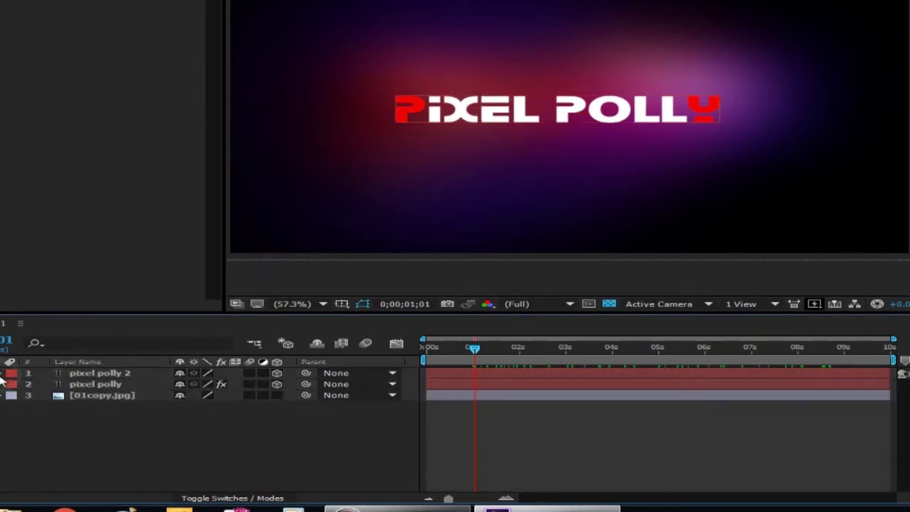
{"action": "left_click", "coordinate": [91, 384]}
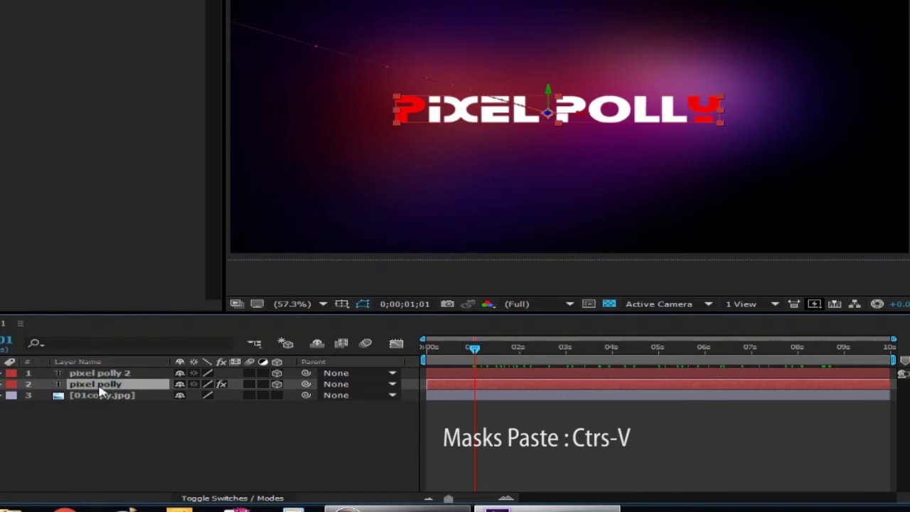
{"action": "key", "text": "ctrl+v"}
- Untick Inverted on pixel polly's Mask 2 and preview the shatter
{"action": "left_click", "coordinate": [5, 384]}
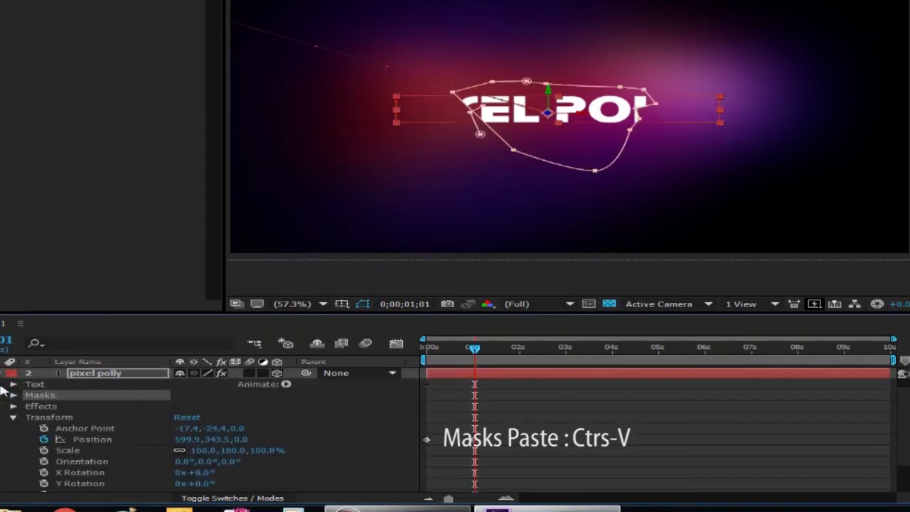
{"action": "left_click", "coordinate": [12, 396]}
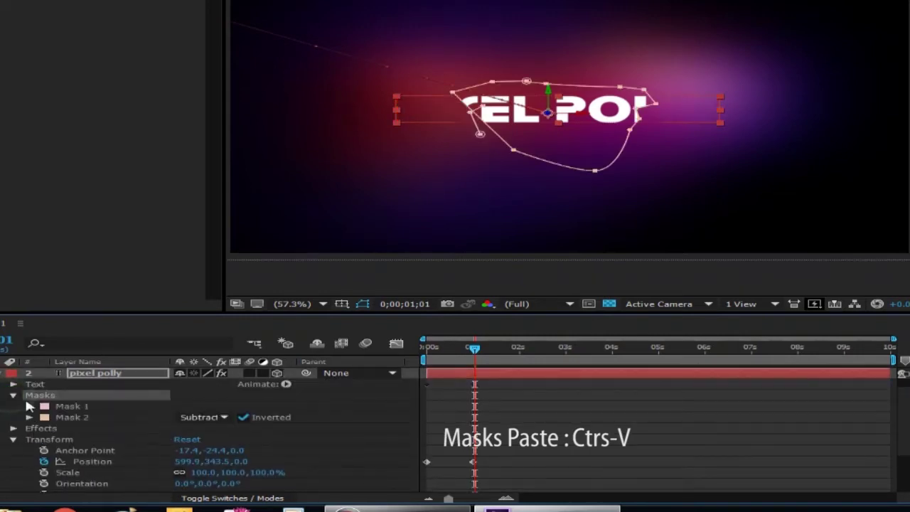
{"action": "left_click", "coordinate": [242, 418]}
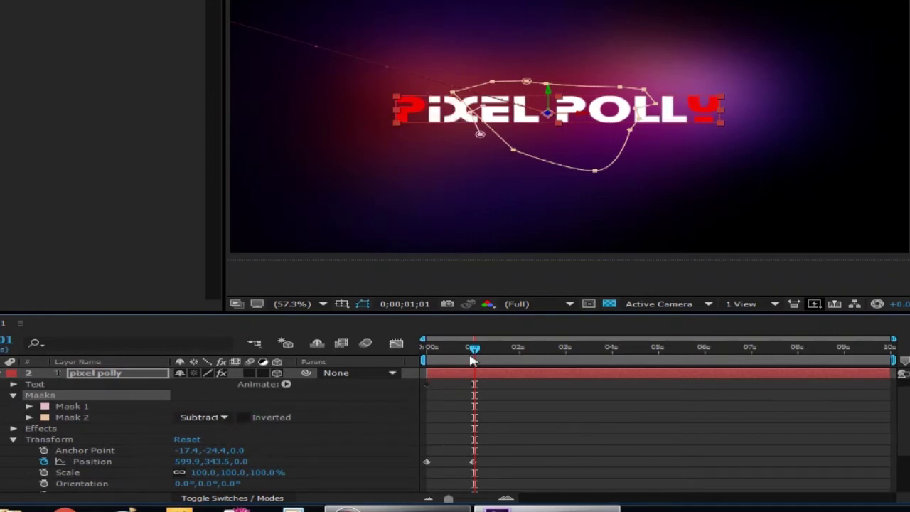
{"action": "mouse_move", "coordinate": [478, 352]}
{"action": "left_mouse_down"}
{"action": "mouse_move", "coordinate": [848, 382]}
{"action": "mouse_move", "coordinate": [459, 398]}
{"action": "left_mouse_up"}
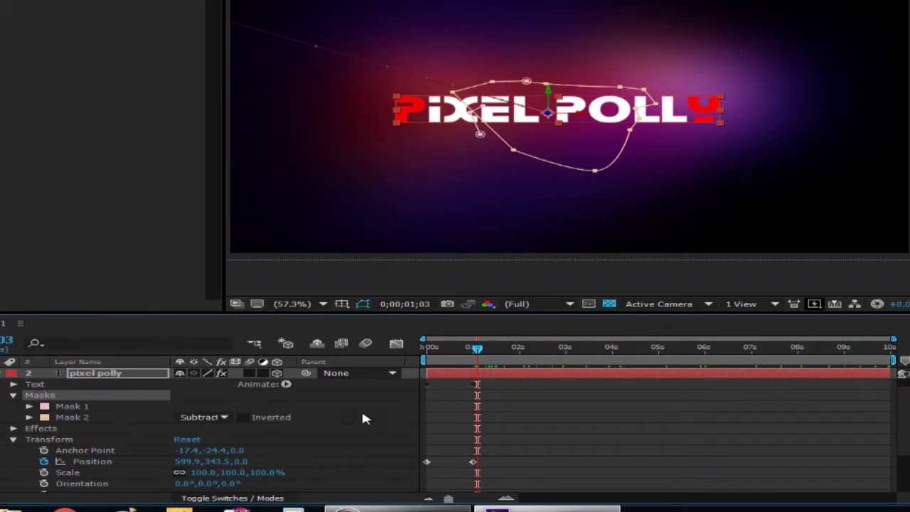
{"action": "left_click", "coordinate": [13, 395]}
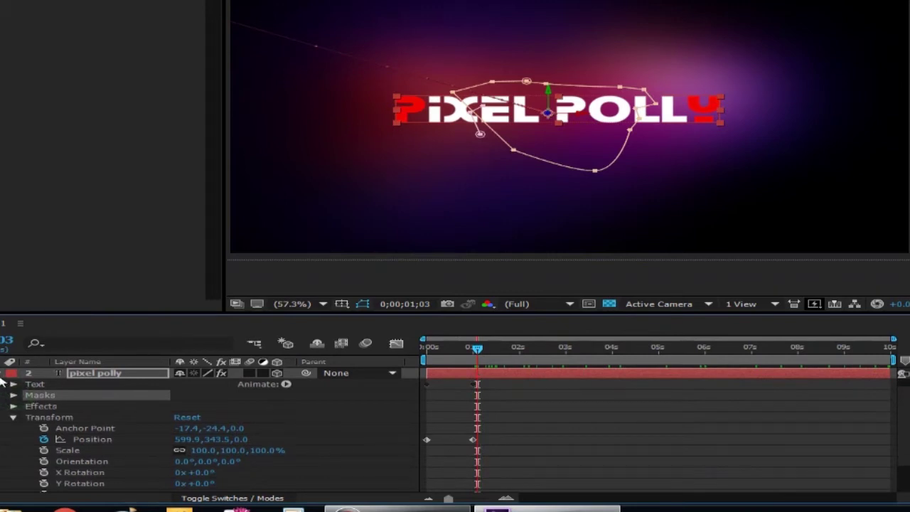
{"action": "left_click", "coordinate": [5, 373]}
{"action": "left_click", "coordinate": [48, 440]}
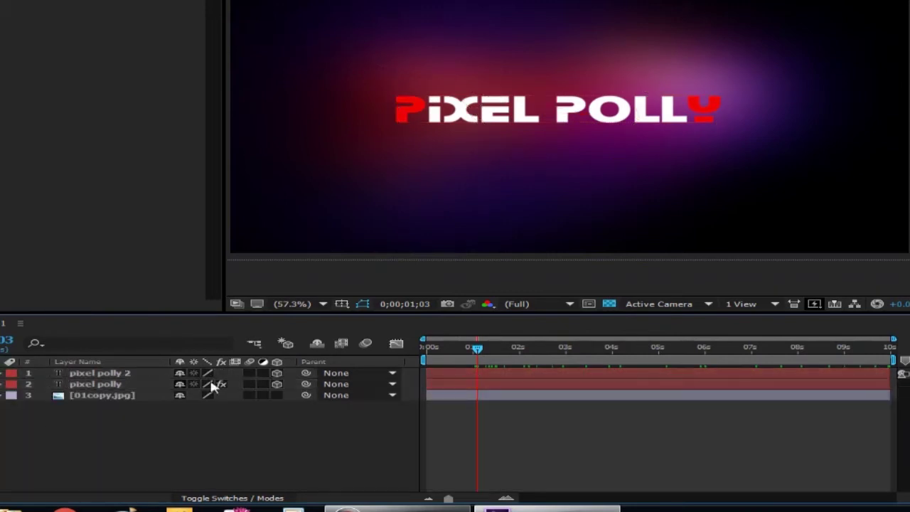
{"action": "left_click_drag", "start_coordinate": [482, 355], "coordinate": [427, 391]}
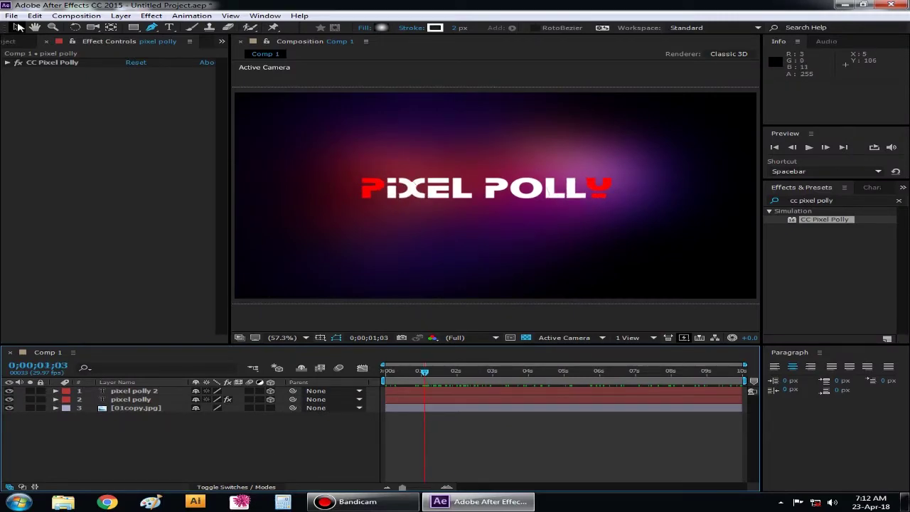
- Save the project as Untitled Project.aep on the Desktop
{"action": "left_click", "coordinate": [11, 16]}
{"action": "left_click", "coordinate": [28, 110]}
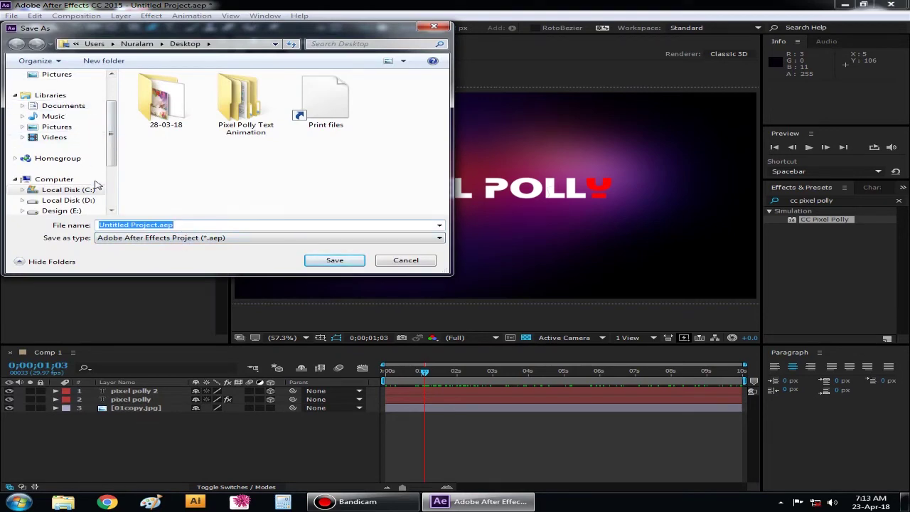
{"action": "scroll", "coordinate": [99, 112], "scroll_direction": "up", "scroll_amount": 2}
{"action": "left_click", "coordinate": [65, 90]}
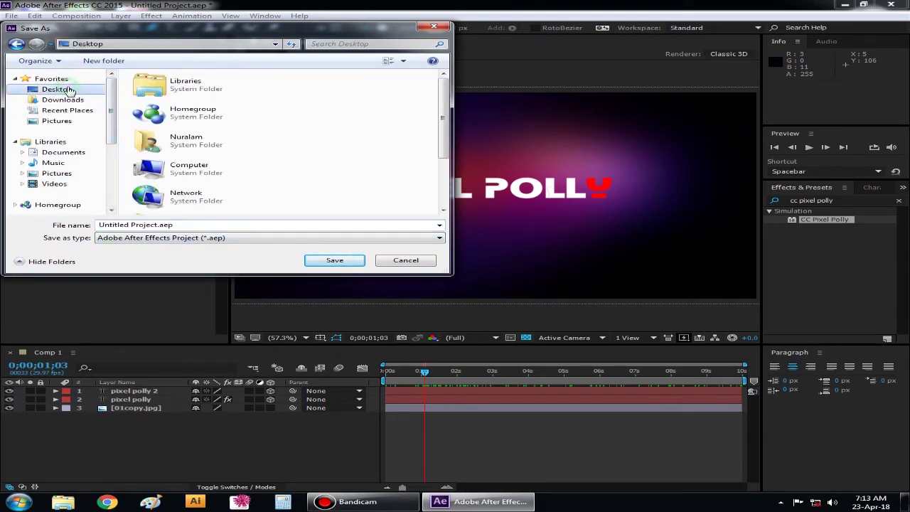
{"action": "left_click", "coordinate": [332, 261]}
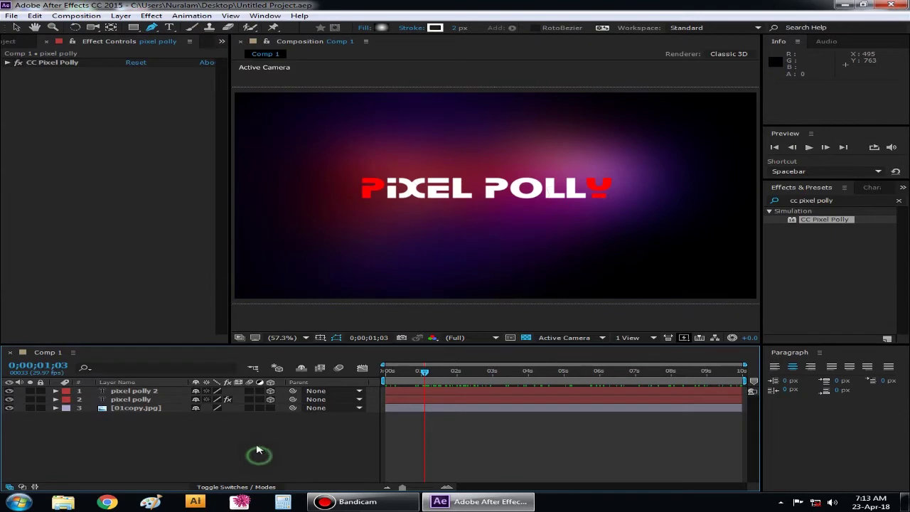
{"action": "left_click", "coordinate": [13, 44]}
- Import the two smoke clips and Particles.mov into the project
{"action": "right_click", "coordinate": [68, 206]}
{"action": "mouse_move", "coordinate": [116, 258]}
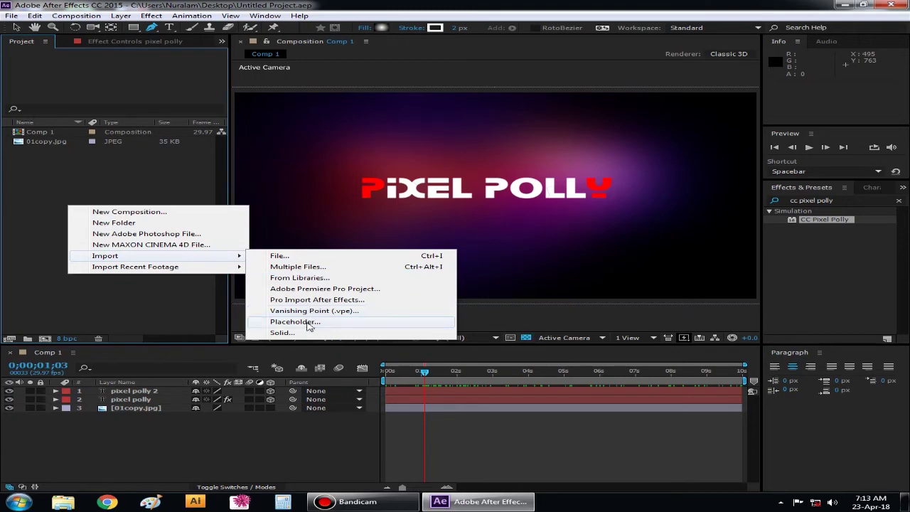
{"action": "left_click", "coordinate": [298, 256]}
{"action": "double_click", "coordinate": [171, 107]}
{"action": "left_click_drag", "start_coordinate": [173, 163], "coordinate": [377, 74]}
{"action": "left_click", "coordinate": [334, 310]}
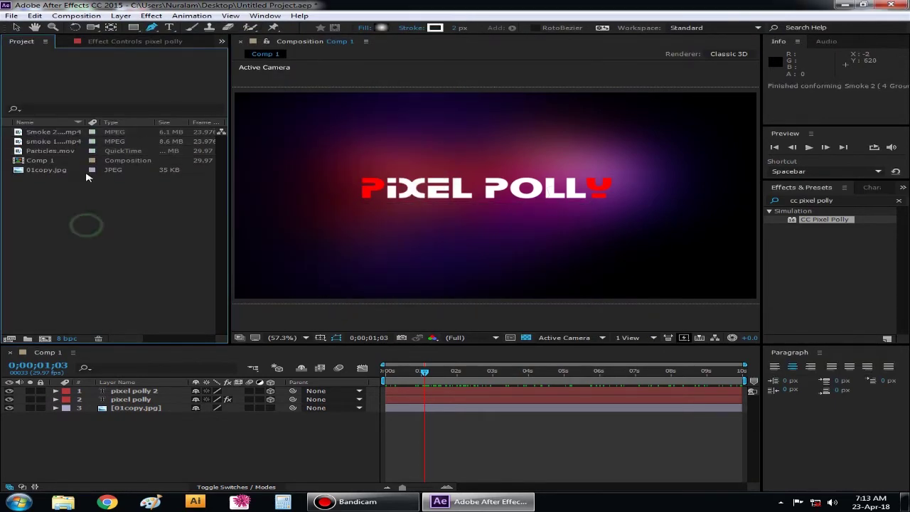
- Add Particles.mov above the background layer and set its blend mode to Screen
{"action": "left_click", "coordinate": [71, 132]}
{"action": "left_click", "coordinate": [69, 151]}
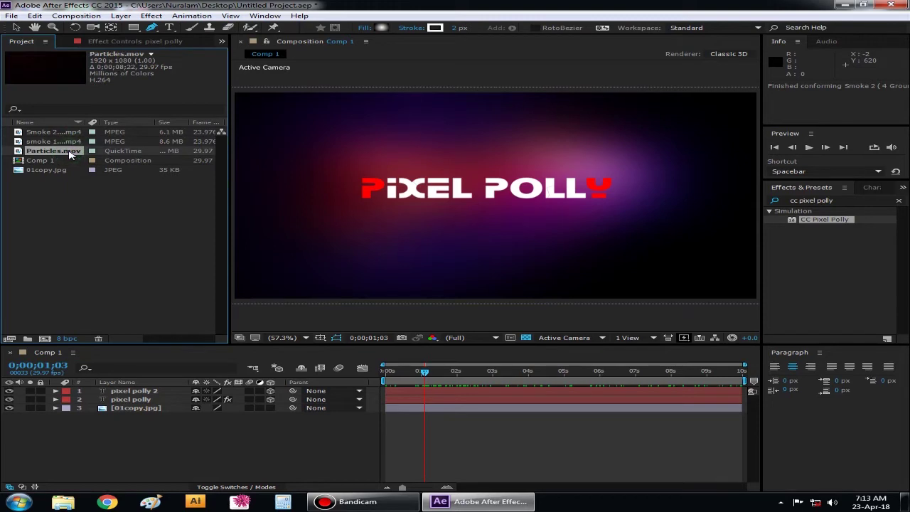
{"action": "mouse_move", "coordinate": [66, 151]}
{"action": "left_mouse_down"}
{"action": "mouse_move", "coordinate": [110, 421]}
{"action": "mouse_move", "coordinate": [121, 405]}
{"action": "left_mouse_up"}
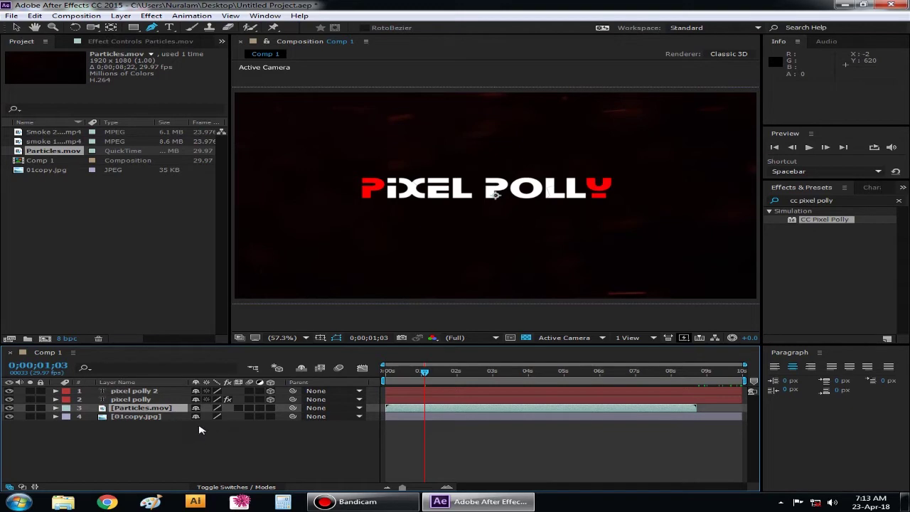
{"action": "left_click", "coordinate": [227, 487]}
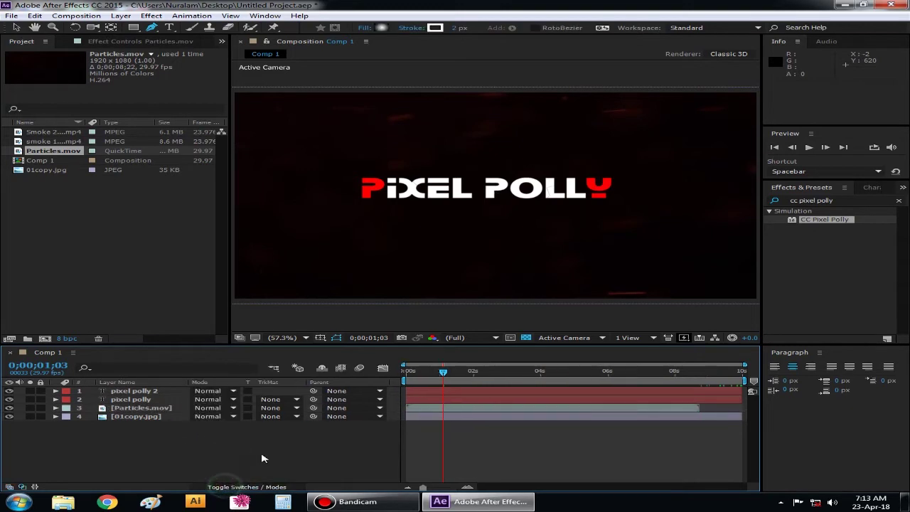
{"action": "left_click", "coordinate": [232, 408]}
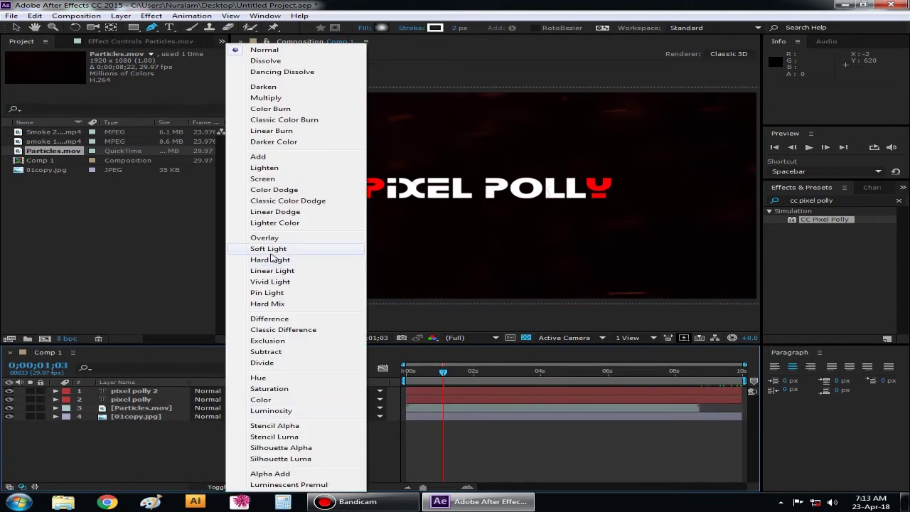
{"action": "left_click", "coordinate": [262, 178]}
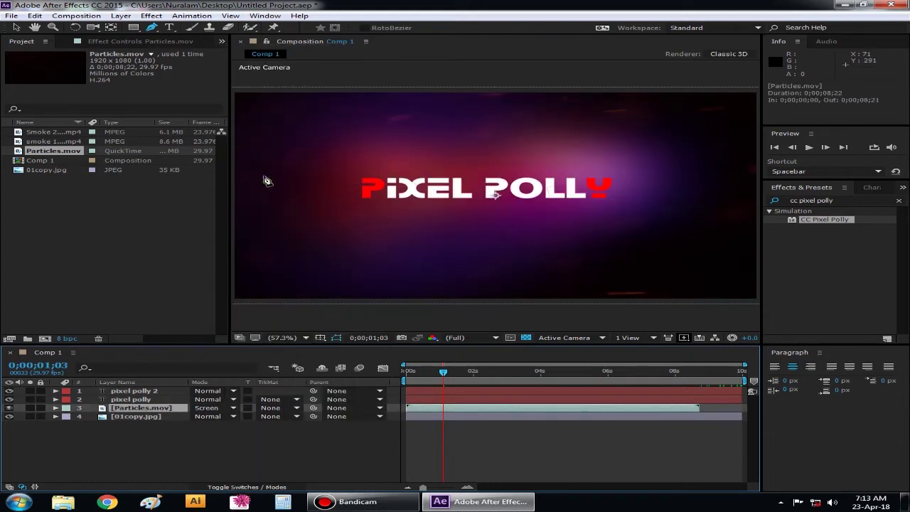
{"action": "left_click", "coordinate": [234, 462]}
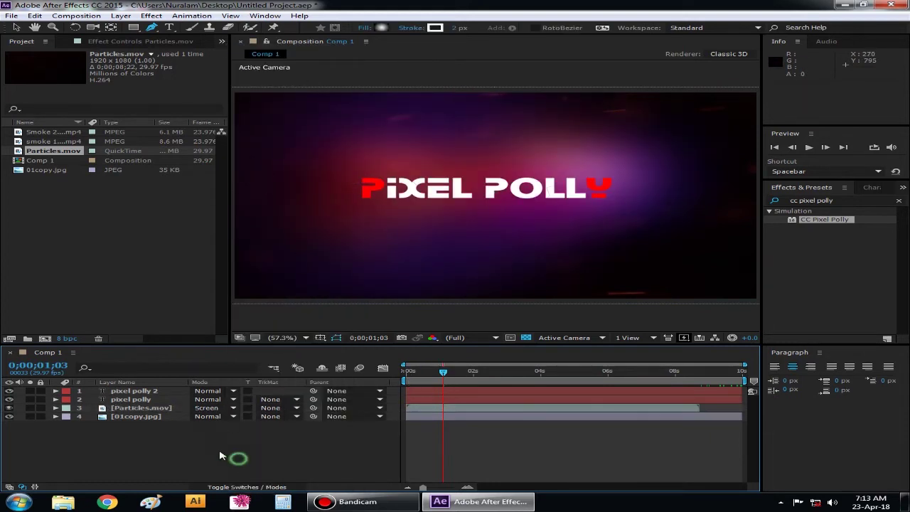
{"action": "left_click", "coordinate": [153, 409]}
{"action": "left_click", "coordinate": [305, 337]}
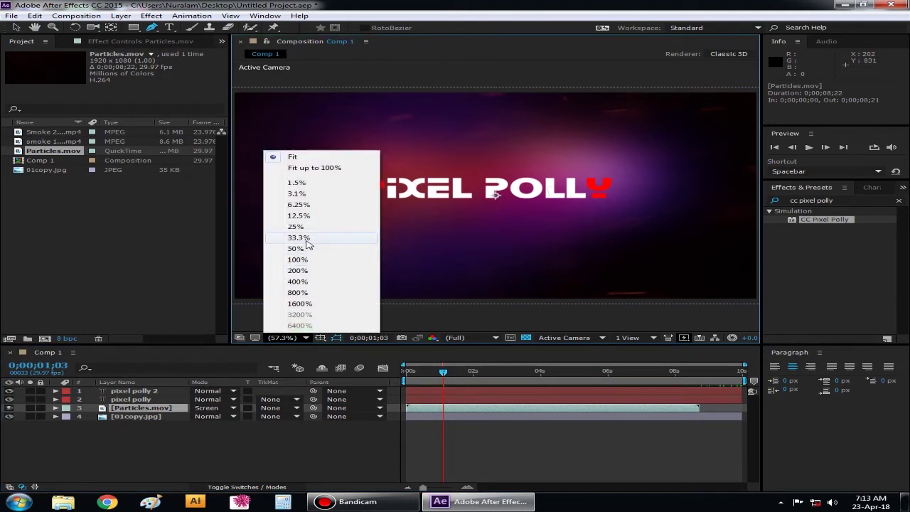
- At 33.3% zoom, undo the stray mask point and scale Particles.mov to about 68% × 71%
{"action": "left_click", "coordinate": [301, 237]}
{"action": "left_click", "coordinate": [722, 106]}
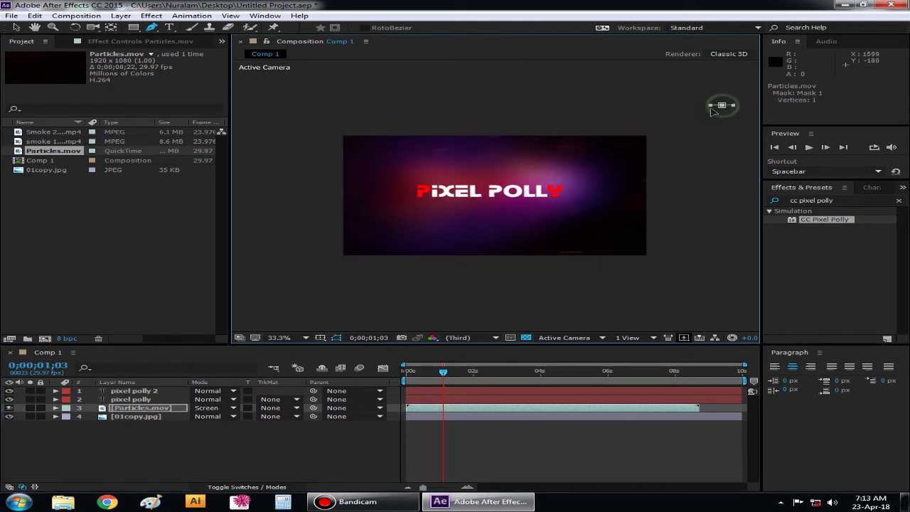
{"action": "key", "text": "ctrl+z"}
{"action": "left_click", "coordinate": [17, 27]}
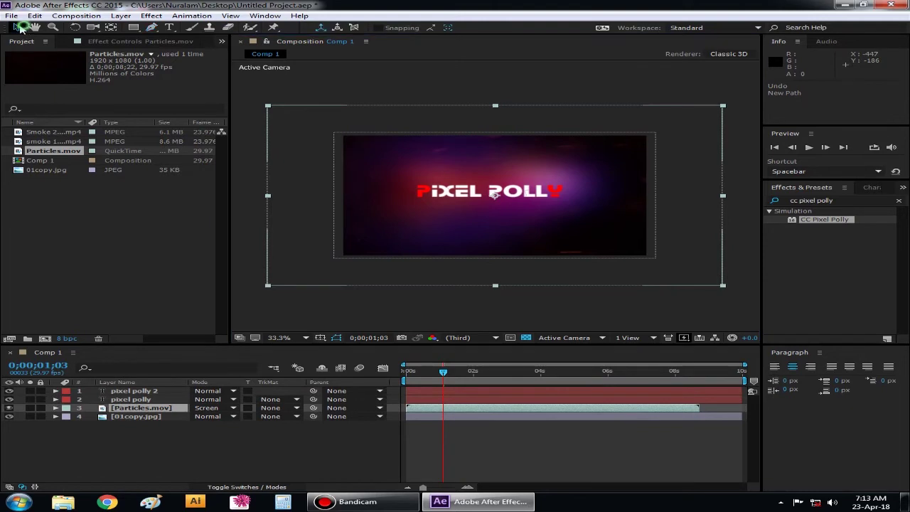
{"action": "left_click", "coordinate": [724, 108]}
{"action": "left_click_drag", "start_coordinate": [720, 108], "coordinate": [656, 128]}
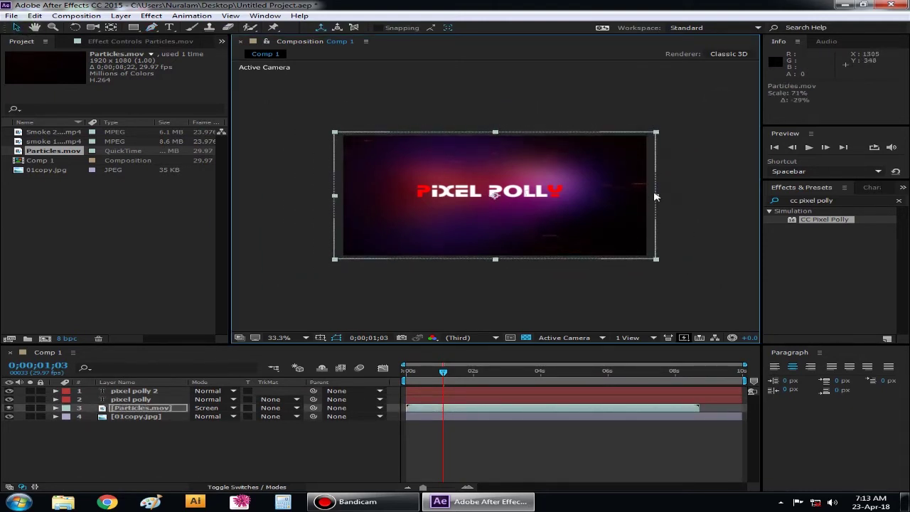
{"action": "left_click_drag", "start_coordinate": [656, 194], "coordinate": [649, 197]}
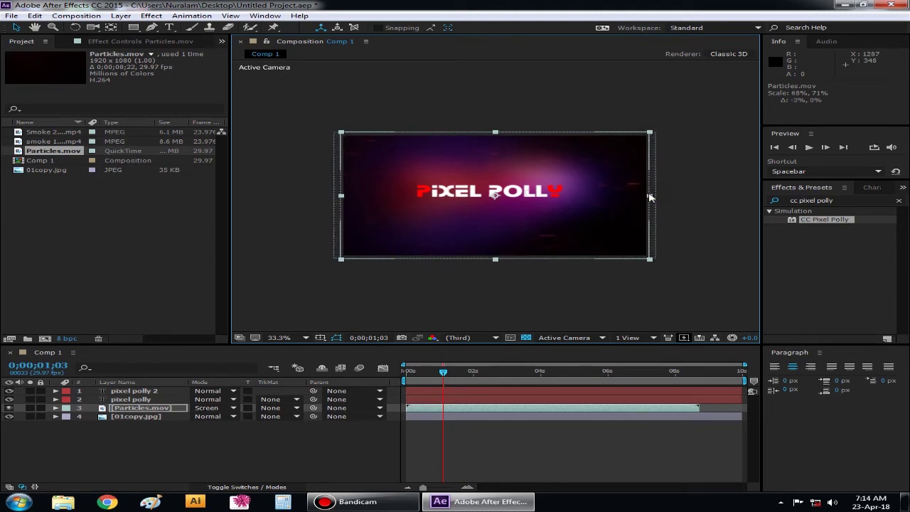
{"action": "left_click_drag", "start_coordinate": [340, 197], "coordinate": [344, 198]}
{"action": "left_click", "coordinate": [351, 453]}
{"action": "mouse_move", "coordinate": [440, 376]}
{"action": "left_mouse_down"}
{"action": "mouse_move", "coordinate": [693, 376]}
{"action": "mouse_move", "coordinate": [436, 373]}
{"action": "left_mouse_up"}
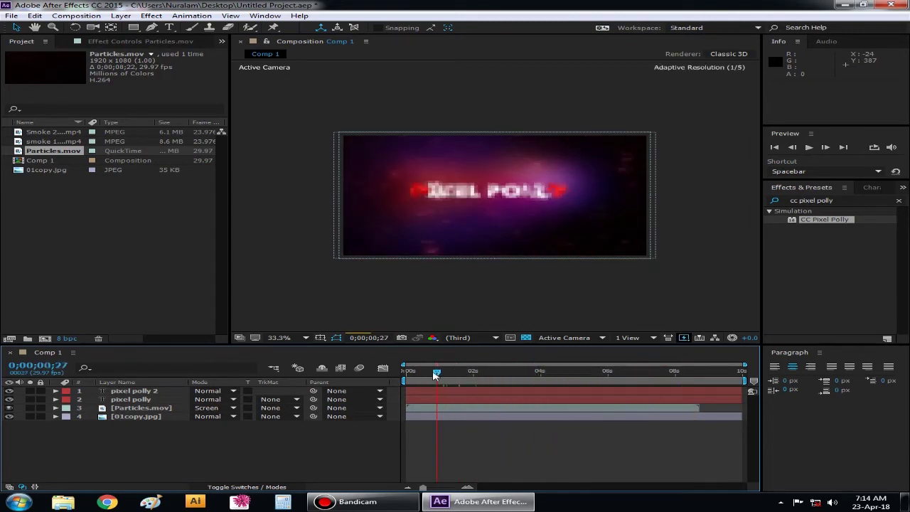
- Lower the Particles.mov layer's opacity to 30% and scrub to preview the result
{"action": "left_click", "coordinate": [218, 453]}
{"action": "key", "text": "space"}
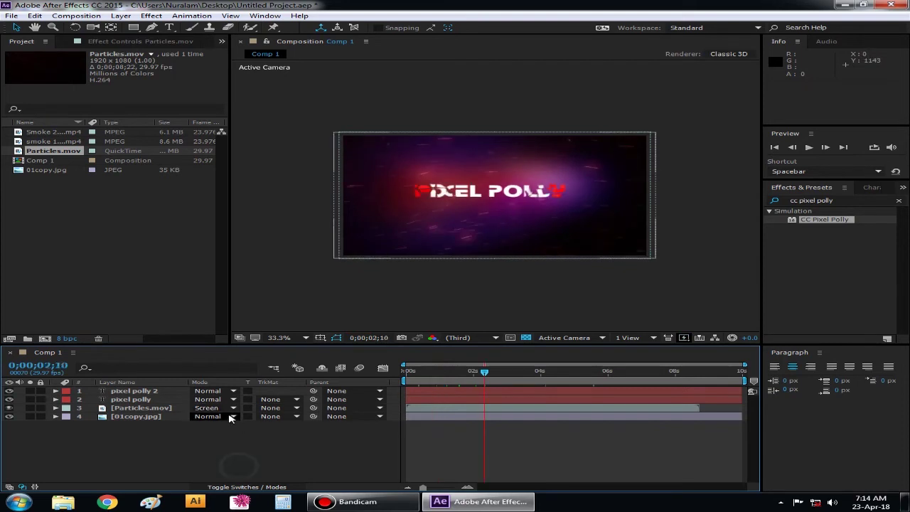
{"action": "left_click", "coordinate": [156, 408]}
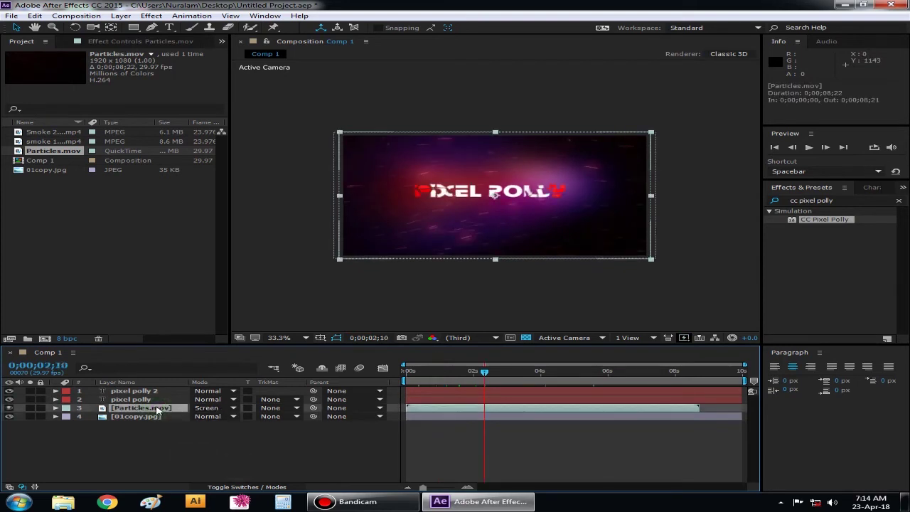
{"action": "key", "text": "t"}
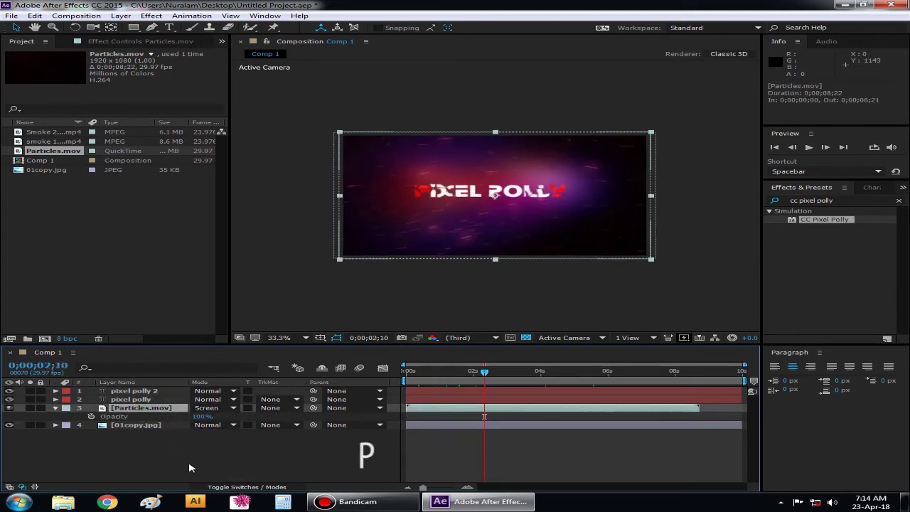
{"action": "left_click_drag", "start_coordinate": [200, 417], "coordinate": [173, 417]}
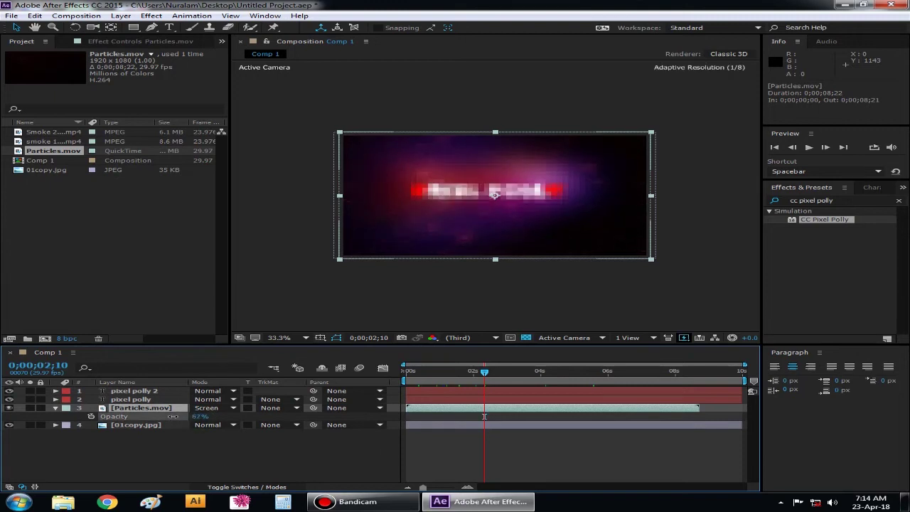
{"action": "left_click", "coordinate": [276, 469]}
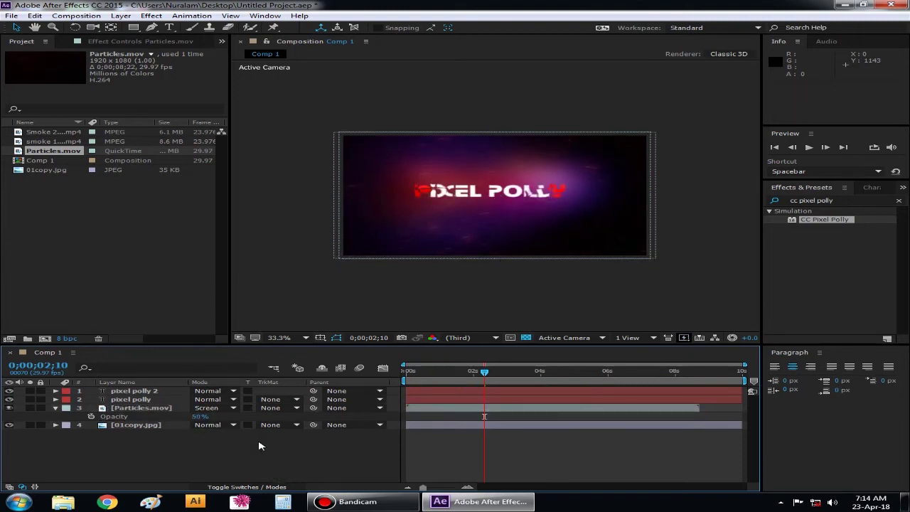
{"action": "left_click_drag", "start_coordinate": [199, 418], "coordinate": [184, 416]}
{"action": "left_click", "coordinate": [202, 417]}
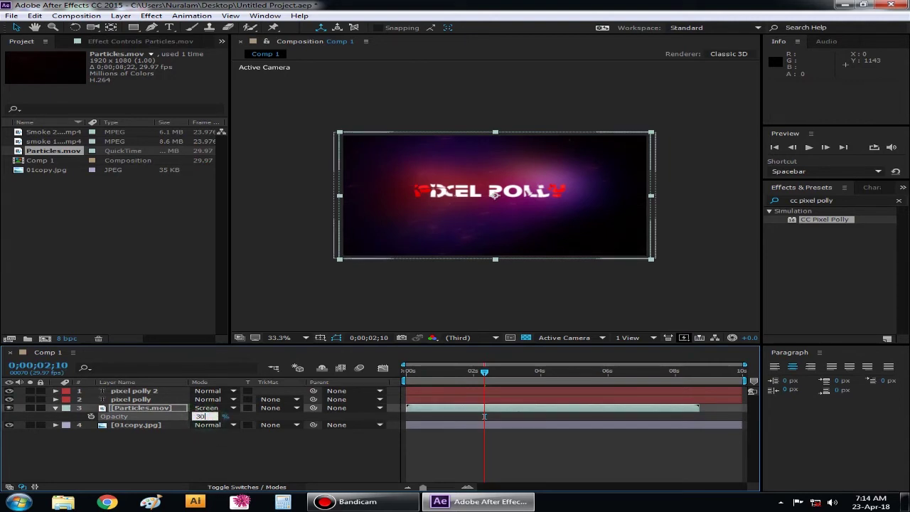
{"action": "left_click", "coordinate": [283, 465]}
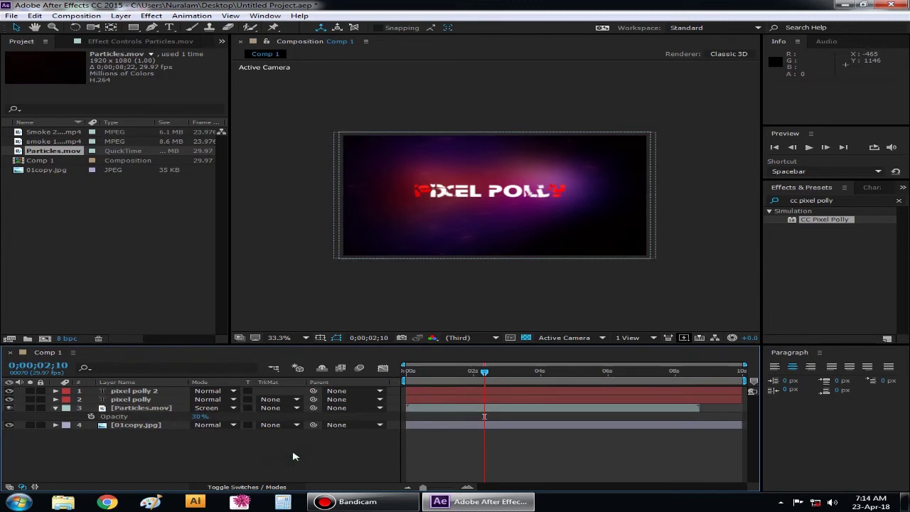
{"action": "mouse_move", "coordinate": [484, 371]}
{"action": "left_mouse_down"}
{"action": "mouse_move", "coordinate": [640, 375]}
{"action": "mouse_move", "coordinate": [482, 372]}
{"action": "left_mouse_up"}
{"action": "left_click_drag", "start_coordinate": [482, 371], "coordinate": [475, 371]}
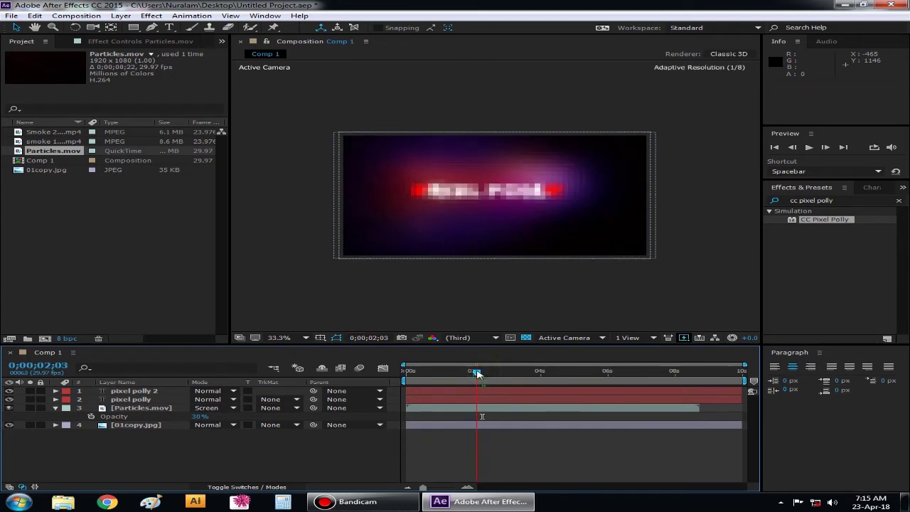
{"action": "left_click", "coordinate": [130, 262]}
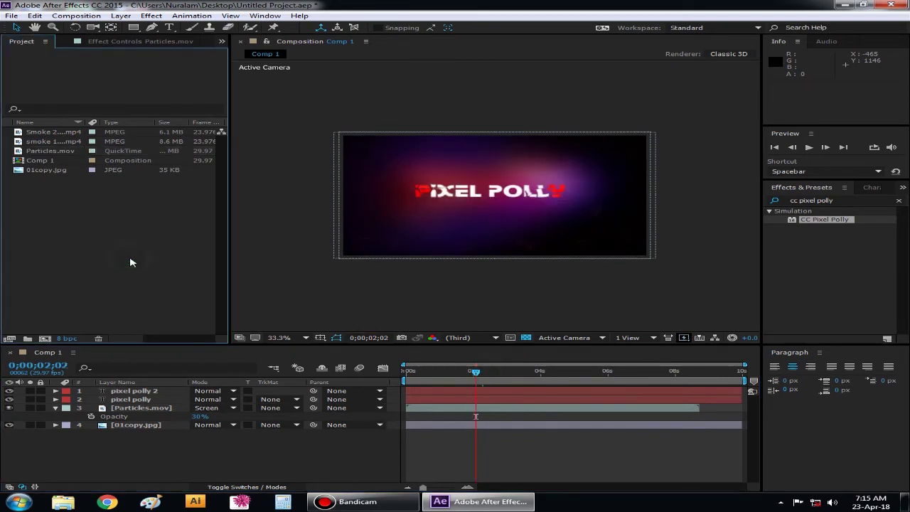
- Add Smoke 2 as a layer above Particles.mov, blended in Screen mode
{"action": "left_click", "coordinate": [60, 142]}
{"action": "left_click", "coordinate": [70, 135]}
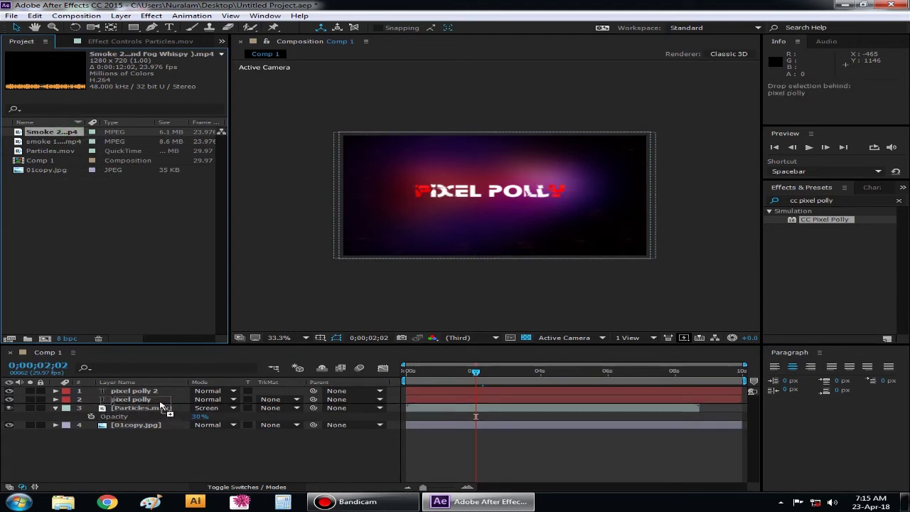
{"action": "left_click_drag", "start_coordinate": [73, 134], "coordinate": [116, 415]}
{"action": "left_click", "coordinate": [56, 417]}
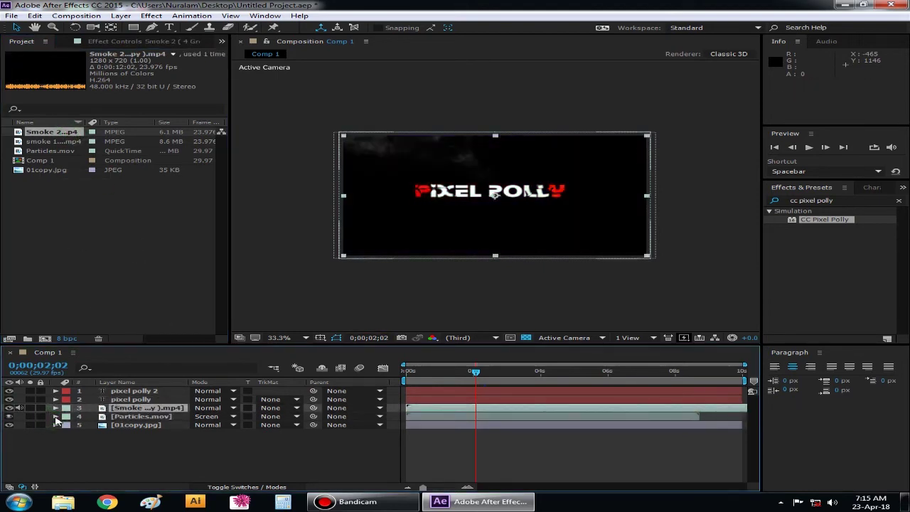
{"action": "left_click", "coordinate": [213, 408]}
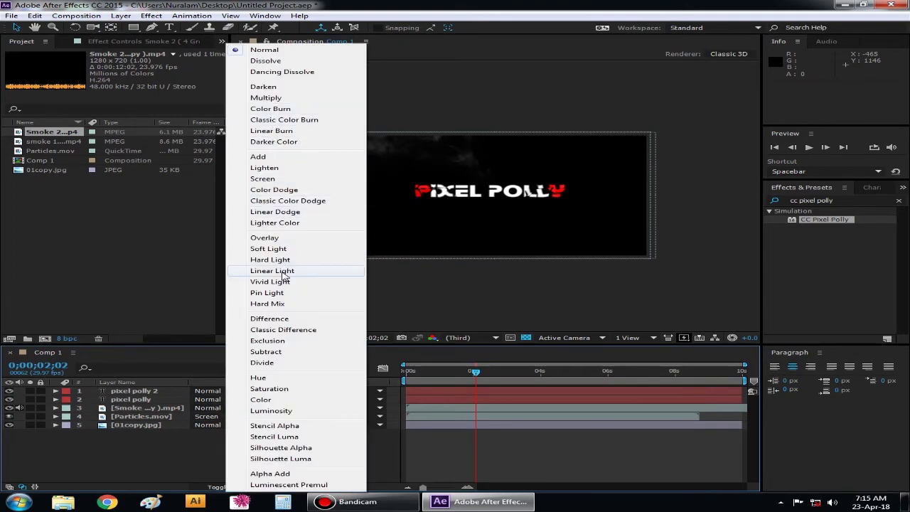
{"action": "left_click", "coordinate": [263, 178]}
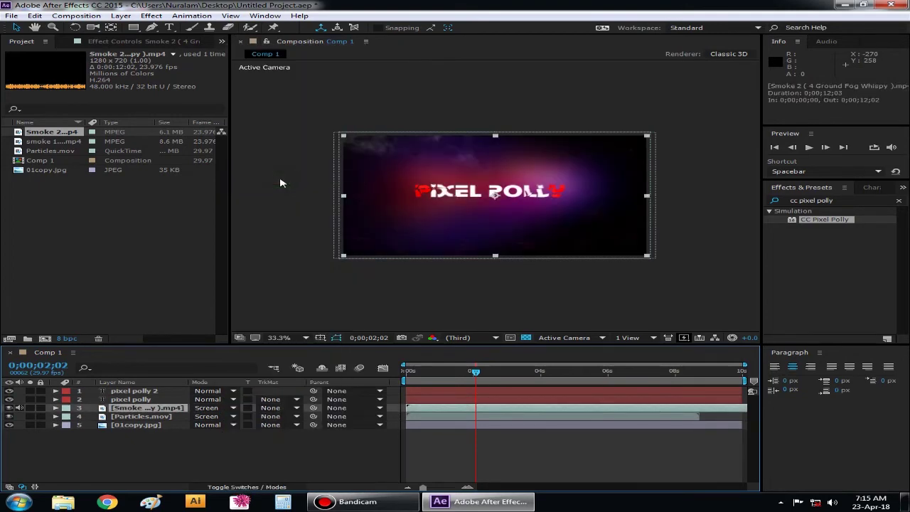
{"action": "left_click", "coordinate": [377, 442]}
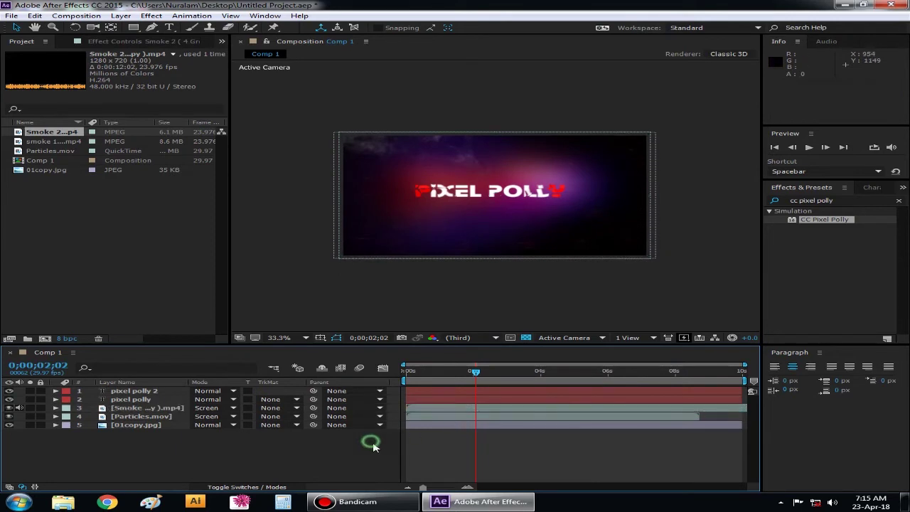
{"action": "left_click_drag", "start_coordinate": [478, 375], "coordinate": [549, 371]}
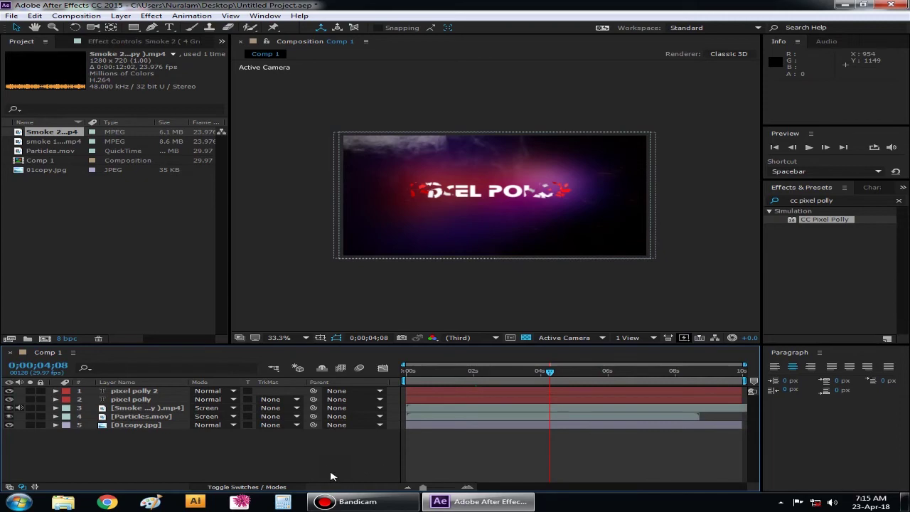
{"action": "left_click", "coordinate": [217, 408]}
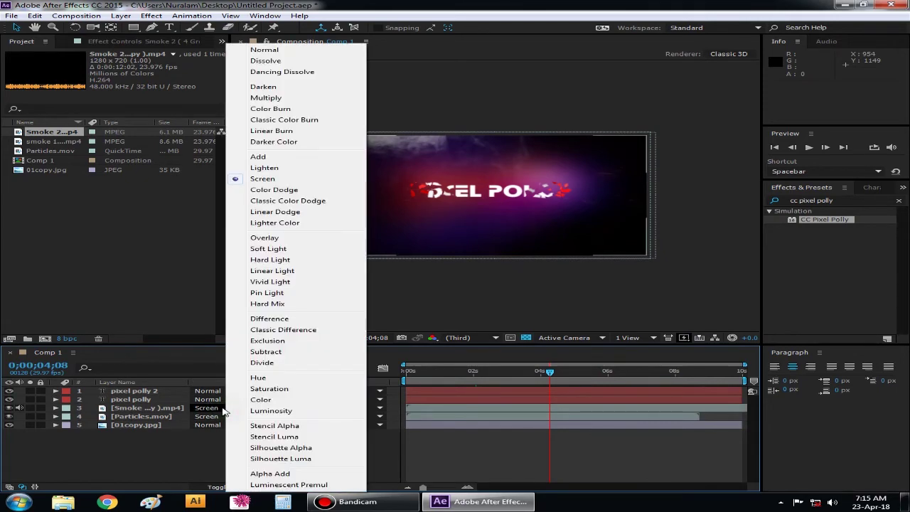
{"action": "left_click", "coordinate": [213, 438]}
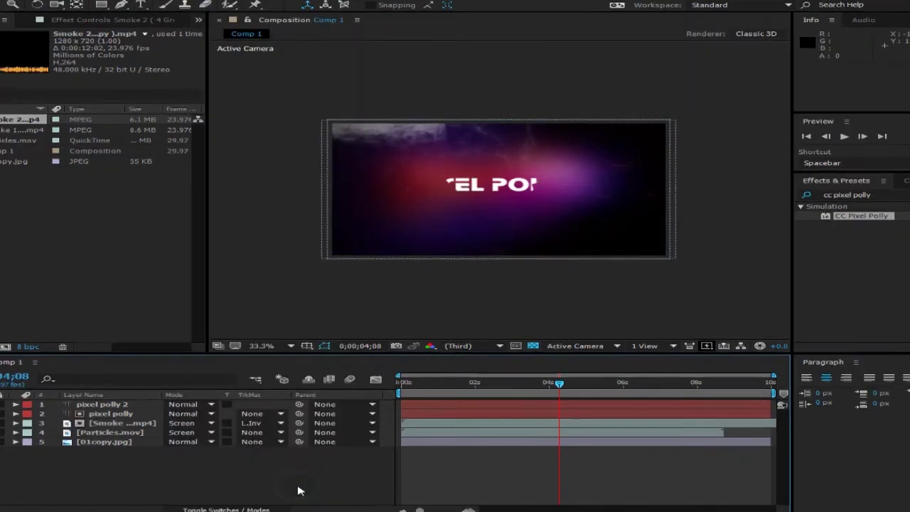
{"action": "left_click_drag", "start_coordinate": [559, 390], "coordinate": [602, 383]}
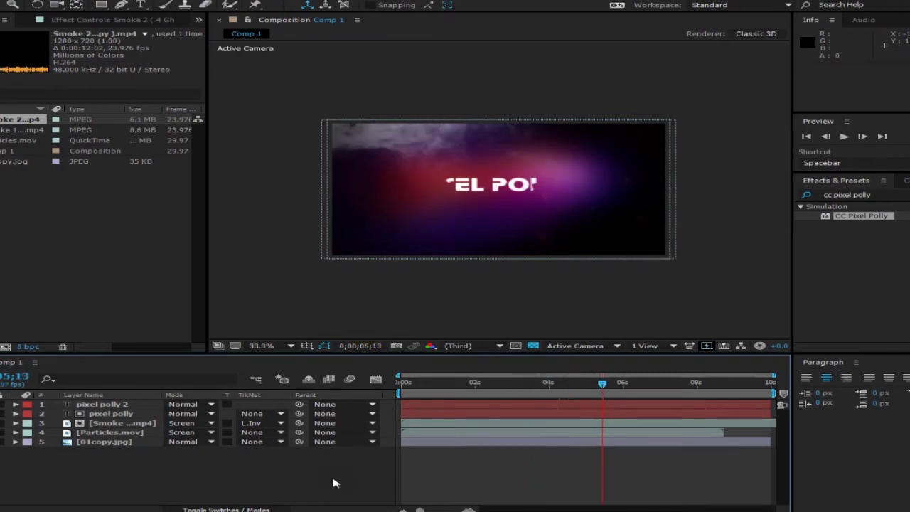
{"action": "left_click", "coordinate": [182, 423]}
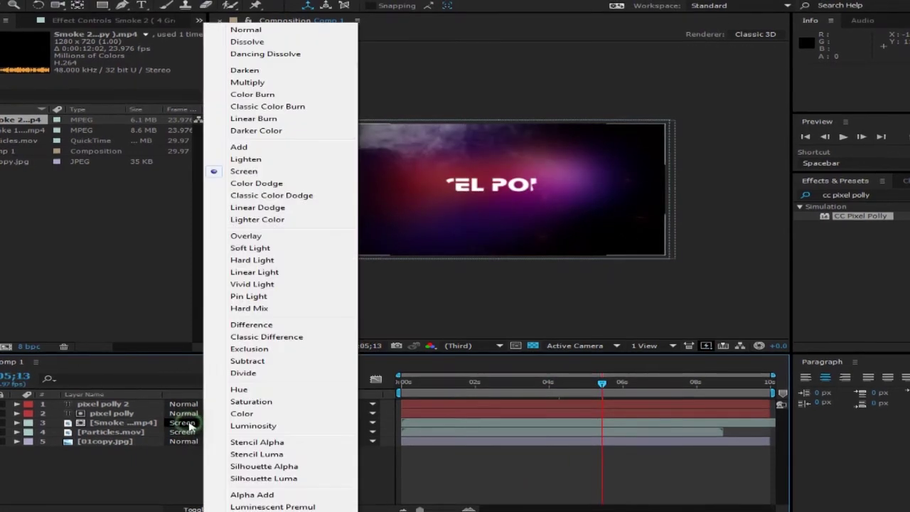
{"action": "left_click", "coordinate": [140, 452]}
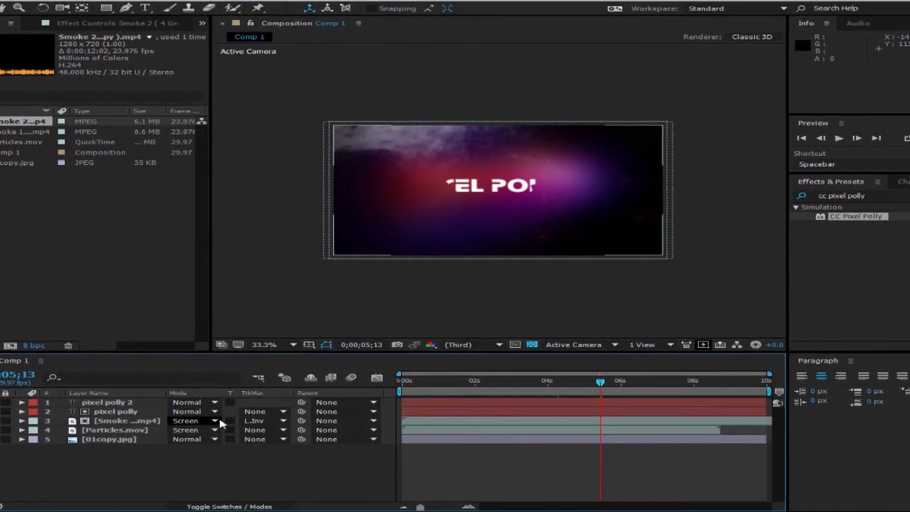
- Reduce the Smoke 2 layer's opacity to 50%
{"action": "left_click", "coordinate": [139, 423]}
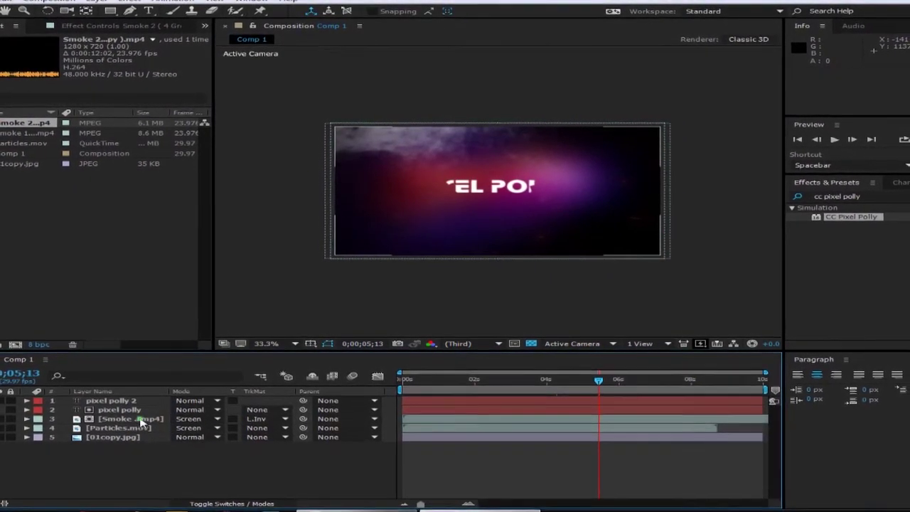
{"action": "key", "text": "t"}
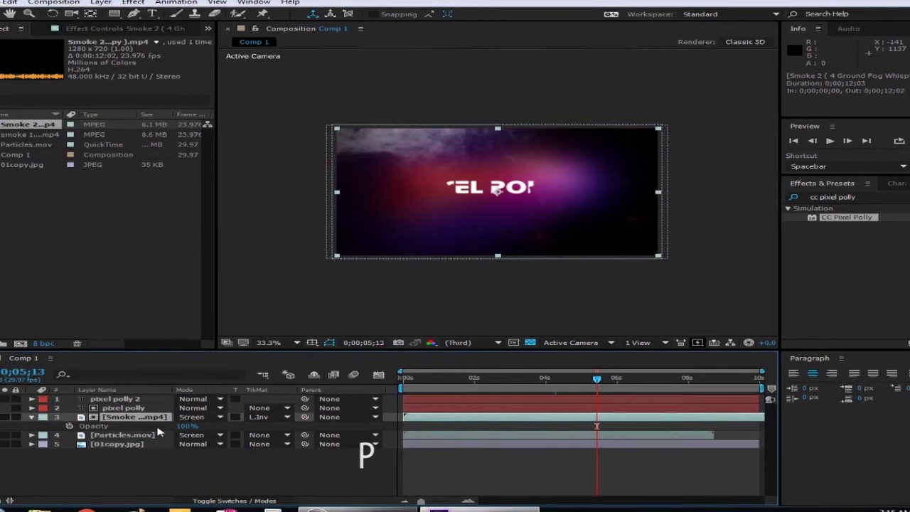
{"action": "left_click_drag", "start_coordinate": [188, 425], "coordinate": [238, 506]}
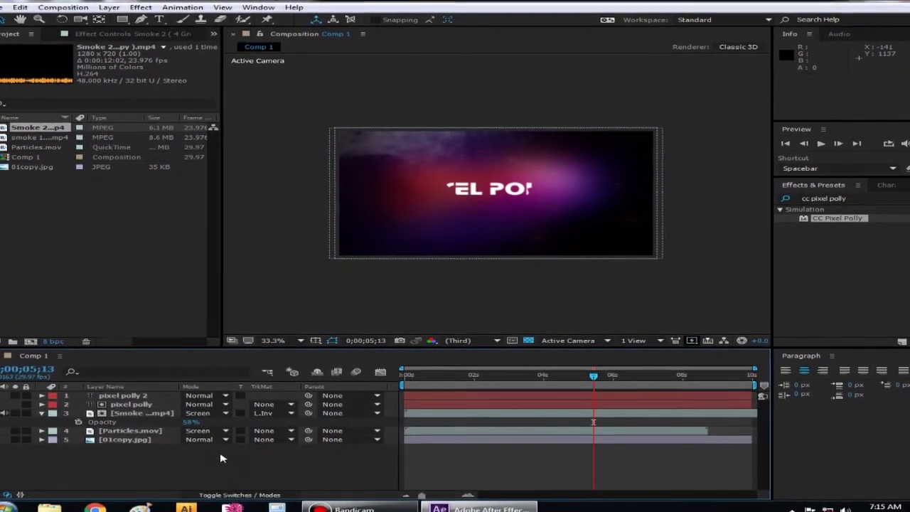
{"action": "left_click_drag", "start_coordinate": [192, 422], "coordinate": [224, 456]}
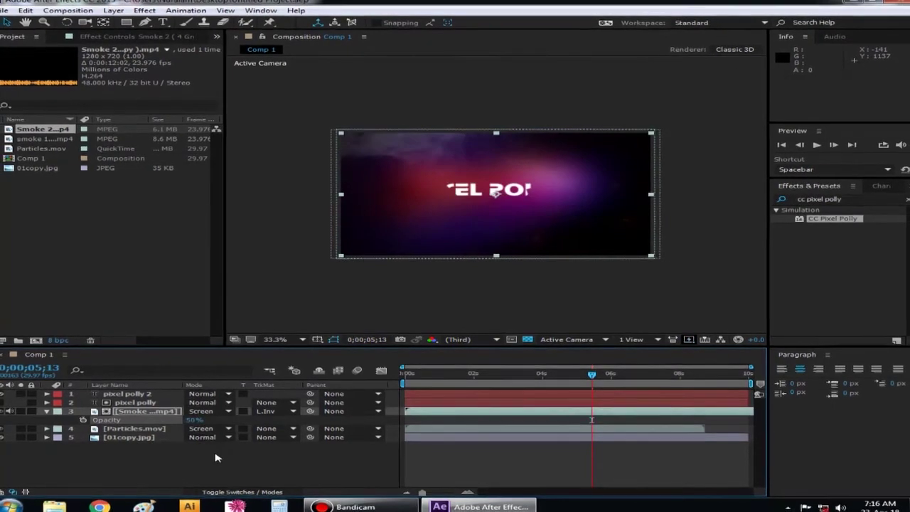
{"action": "left_click", "coordinate": [69, 140]}
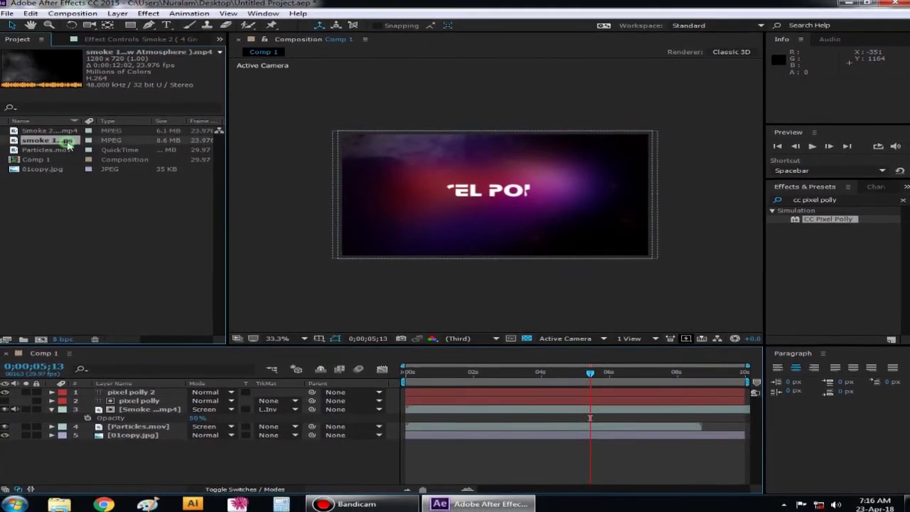
- Add smoke 1 as layer 3 above Smoke 2 and rotate it about 180°
{"action": "left_click_drag", "start_coordinate": [71, 142], "coordinate": [169, 410]}
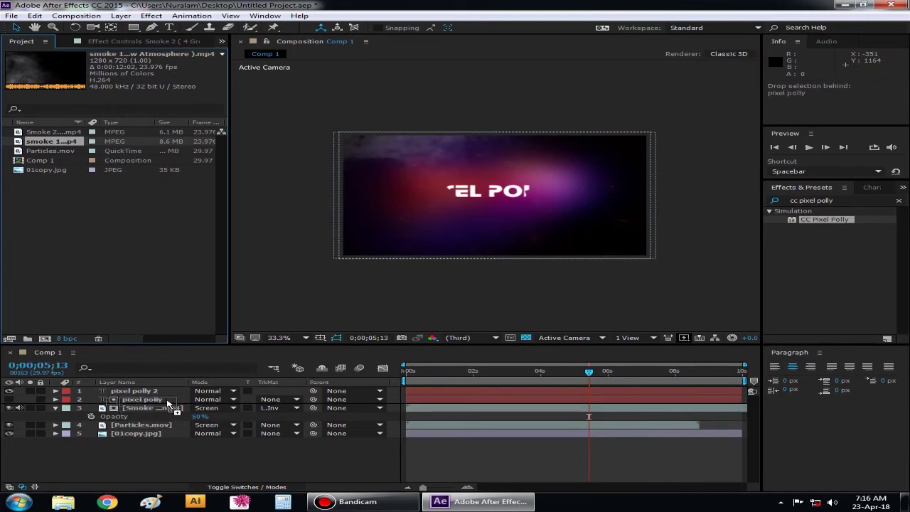
{"action": "left_click_drag", "start_coordinate": [169, 410], "coordinate": [171, 408]}
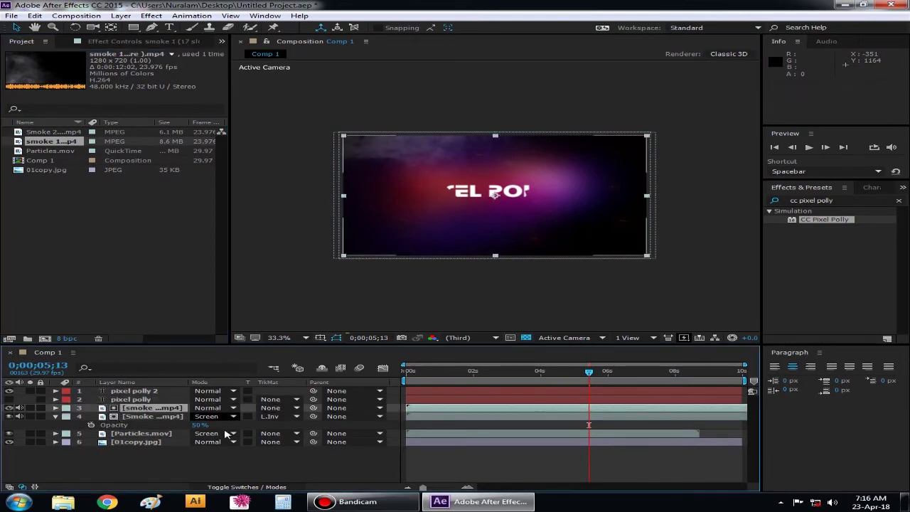
{"action": "left_click", "coordinate": [647, 197]}
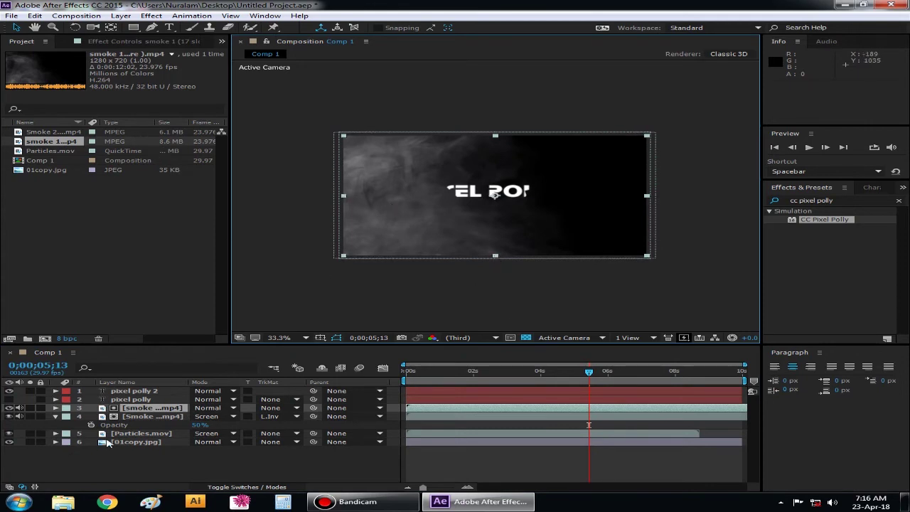
{"action": "left_click", "coordinate": [56, 419]}
{"action": "left_click", "coordinate": [145, 408]}
{"action": "key", "text": "r"}
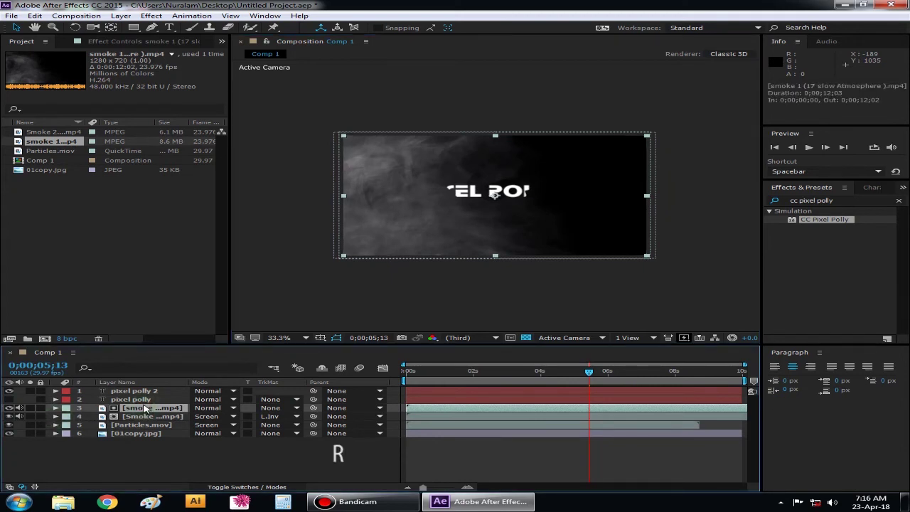
{"action": "left_click_drag", "start_coordinate": [211, 417], "coordinate": [335, 416]}
- Deselect and reselect smoke 1 in the viewer to inspect the flipped smoke
{"action": "left_click", "coordinate": [646, 135]}
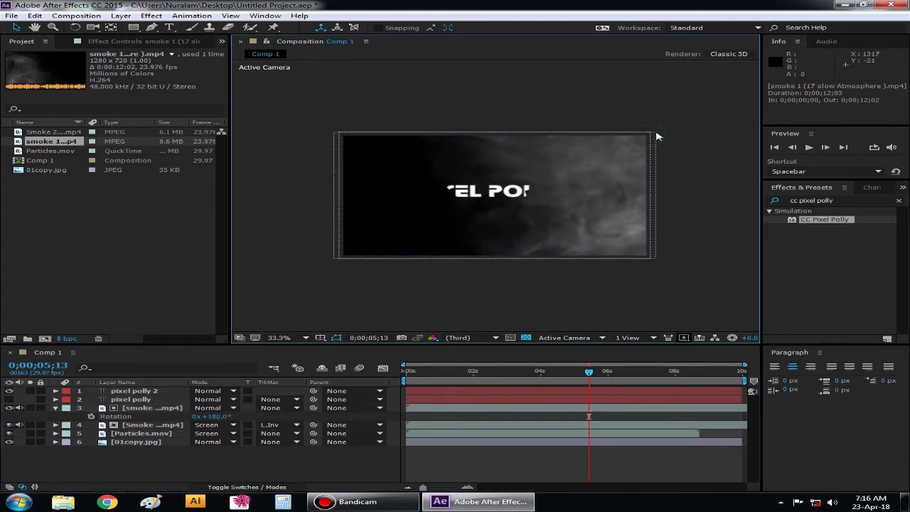
{"action": "left_click", "coordinate": [695, 172]}
{"action": "left_click", "coordinate": [615, 187]}
{"action": "left_click", "coordinate": [647, 136]}
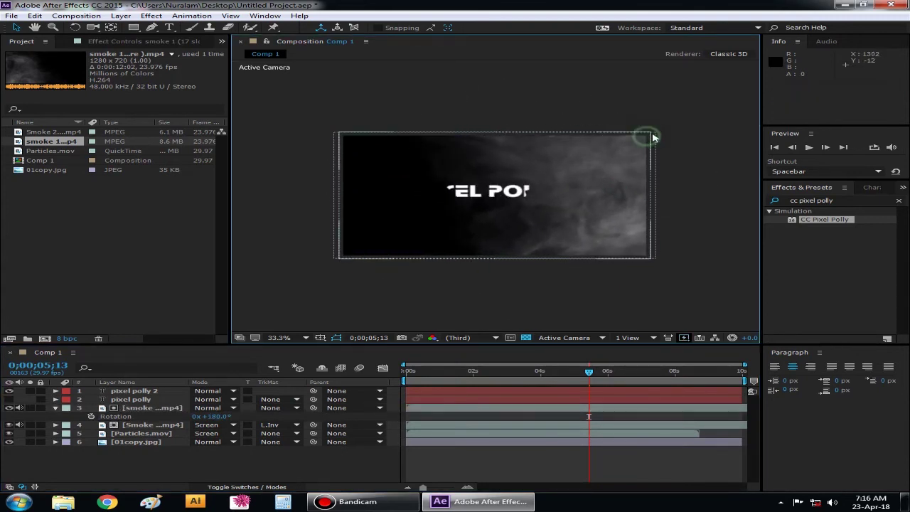
{"action": "left_click", "coordinate": [665, 301]}
{"action": "left_click", "coordinate": [601, 208]}
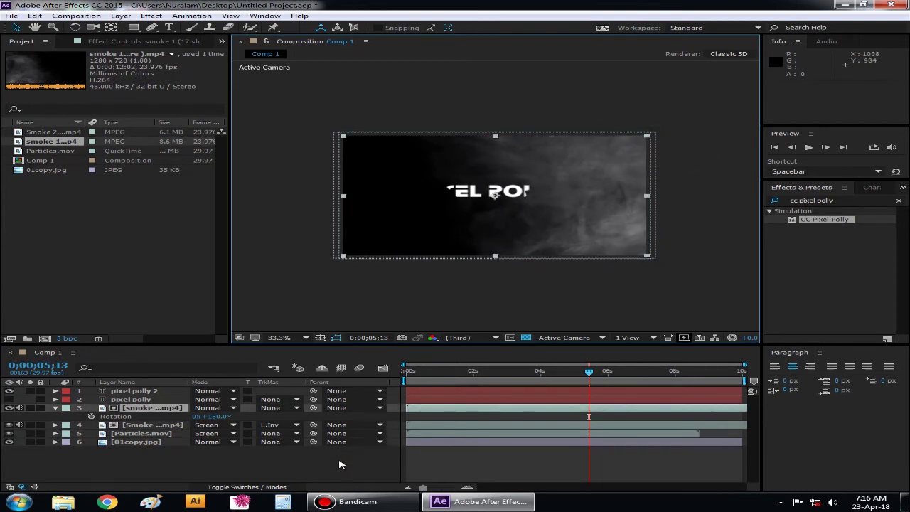
{"action": "left_click", "coordinate": [241, 483]}
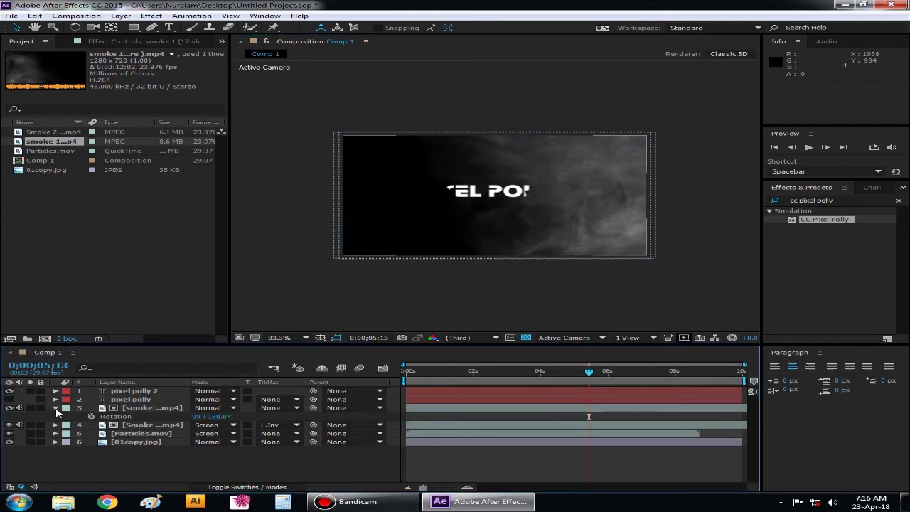
- Try Luminosity and Lighten on smoke 1, settling on Screen blend mode
{"action": "left_click", "coordinate": [56, 407]}
{"action": "left_click", "coordinate": [213, 407]}
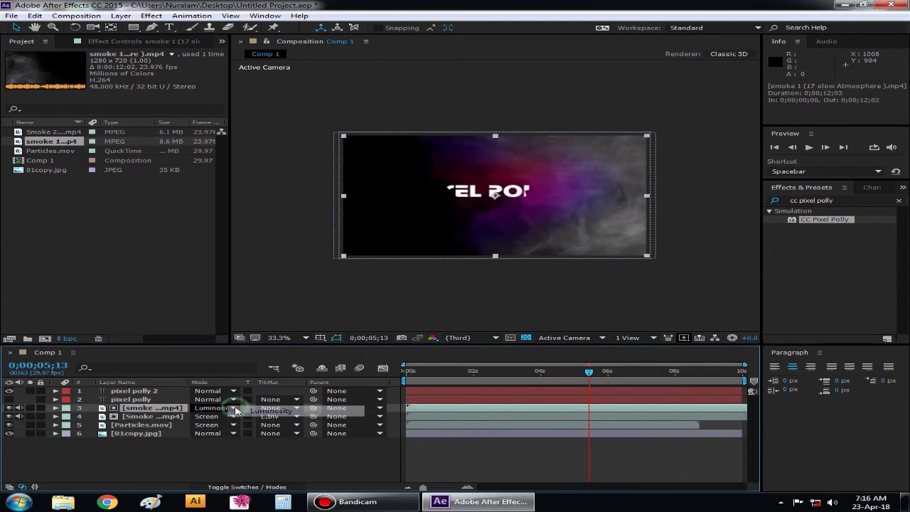
{"action": "left_click", "coordinate": [236, 411]}
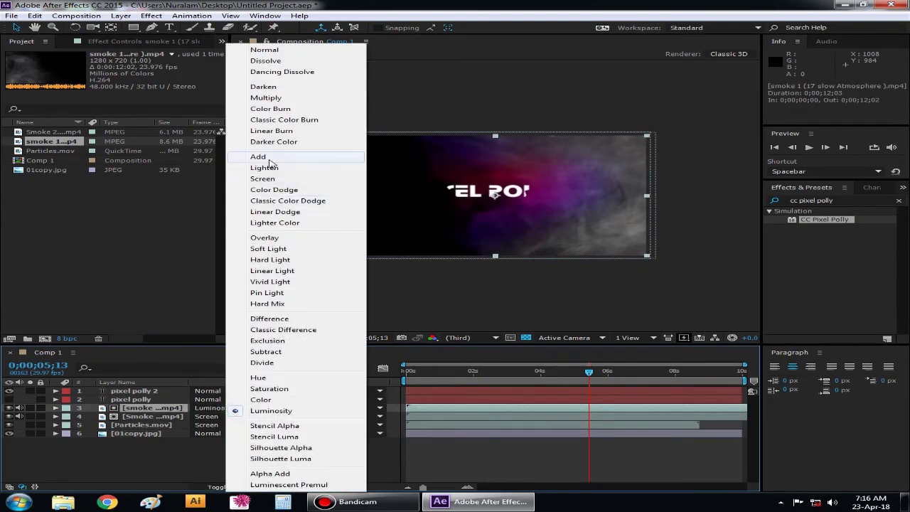
{"action": "left_click", "coordinate": [264, 168]}
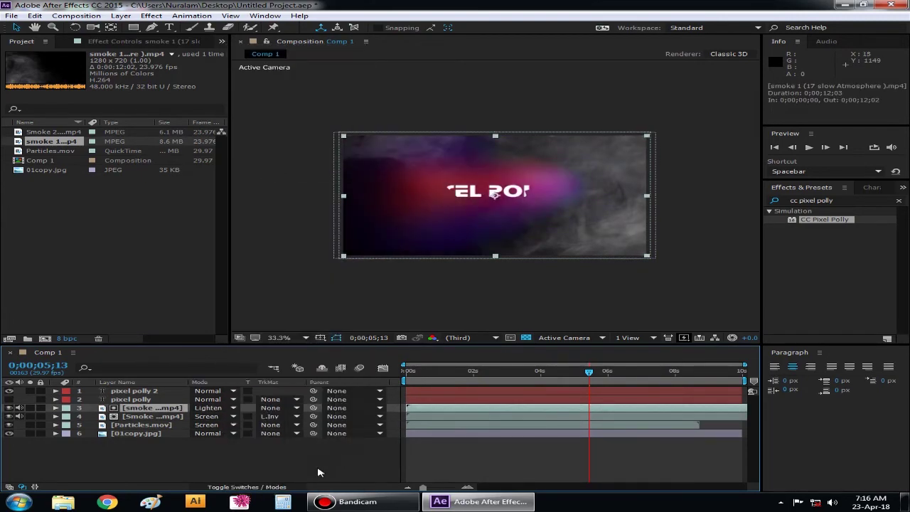
{"action": "left_click", "coordinate": [317, 469]}
{"action": "left_click", "coordinate": [235, 411]}
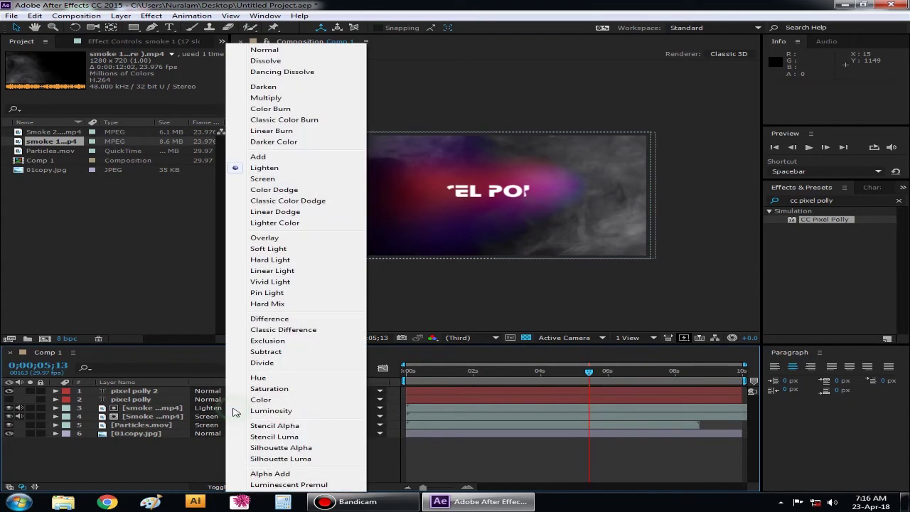
{"action": "left_click", "coordinate": [264, 178]}
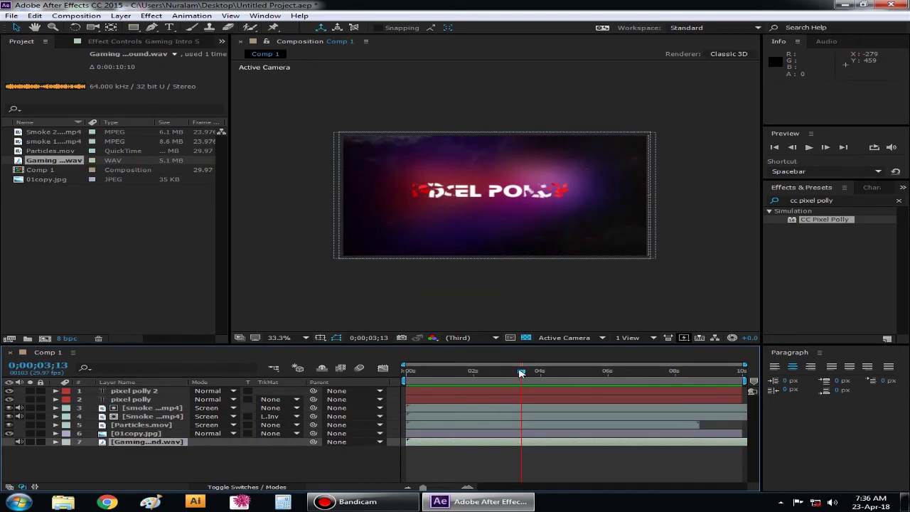
- From frame 0, select all seven layers and pre-compose them into Pre-comp 1
{"action": "mouse_move", "coordinate": [521, 371]}
{"action": "left_mouse_down"}
{"action": "mouse_move", "coordinate": [384, 384]}
{"action": "mouse_move", "coordinate": [550, 387]}
{"action": "mouse_move", "coordinate": [374, 389]}
{"action": "left_mouse_up"}
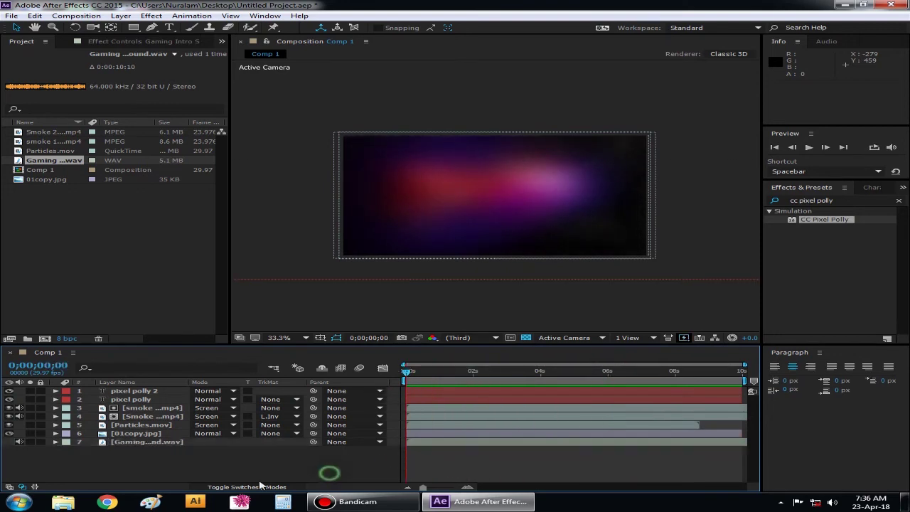
{"action": "left_click_drag", "start_coordinate": [330, 477], "coordinate": [136, 392]}
{"action": "right_click", "coordinate": [137, 392]}
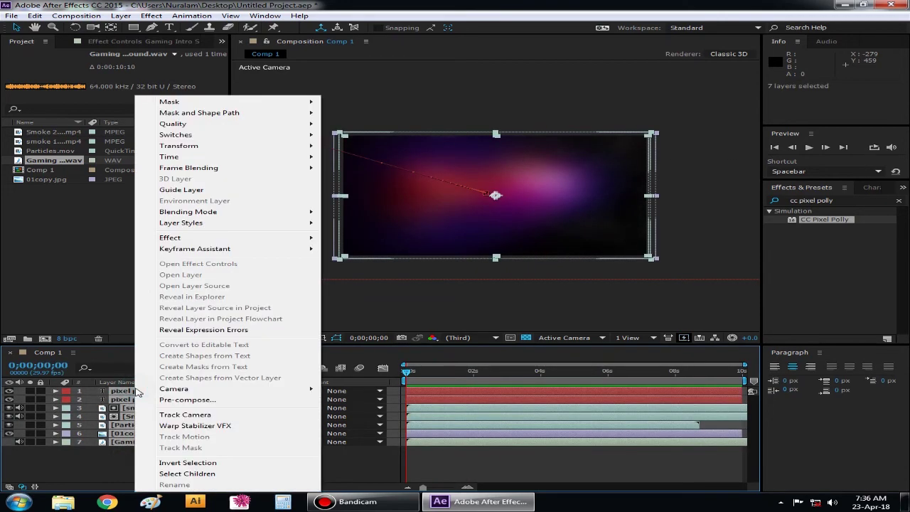
{"action": "left_click", "coordinate": [181, 400]}
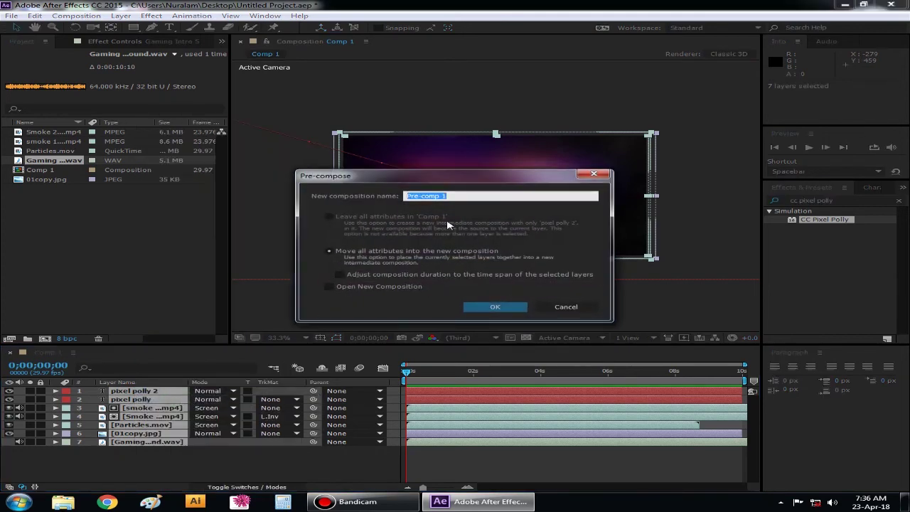
{"action": "left_click", "coordinate": [496, 307]}
{"action": "left_click", "coordinate": [497, 307]}
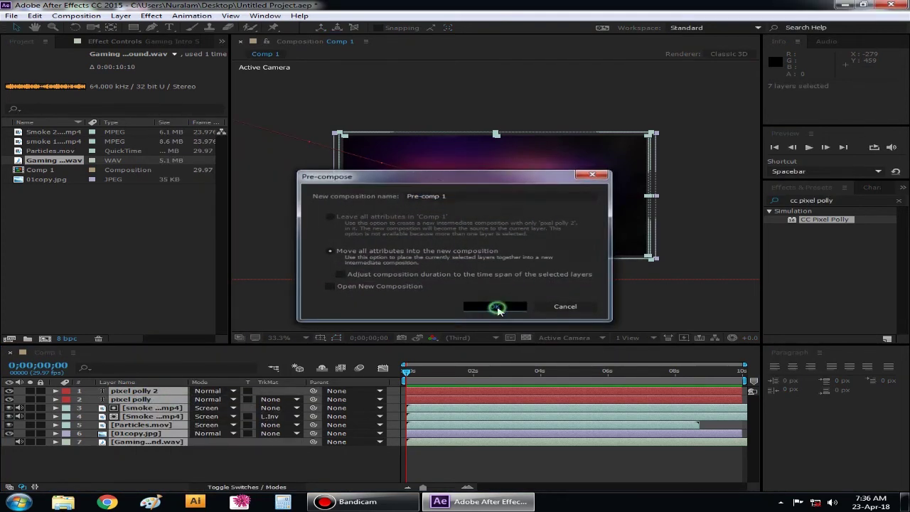
{"action": "left_click", "coordinate": [56, 391]}
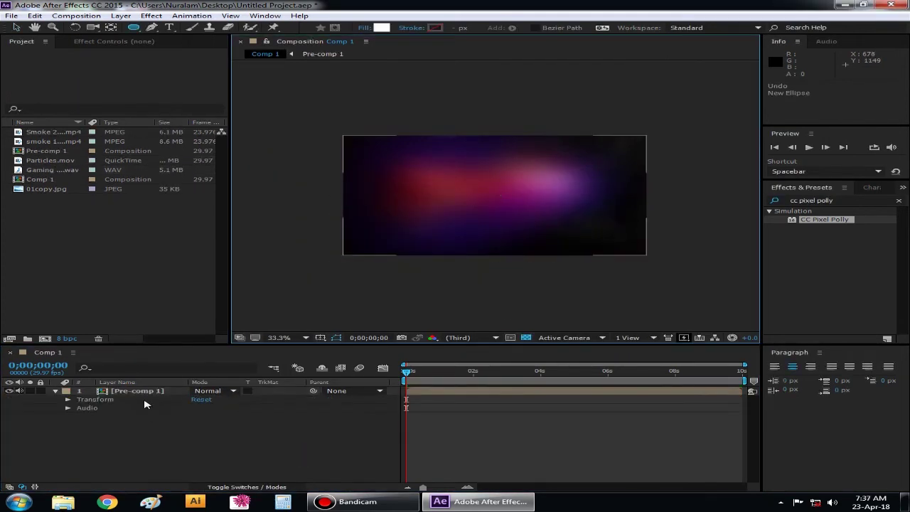
- Draw an elliptical mask on Pre-comp 1 and show the empty background as black
{"action": "left_click", "coordinate": [142, 391]}
{"action": "key", "text": "q"}
{"action": "key", "text": "q"}
{"action": "left_click_drag", "start_coordinate": [435, 166], "coordinate": [575, 231]}
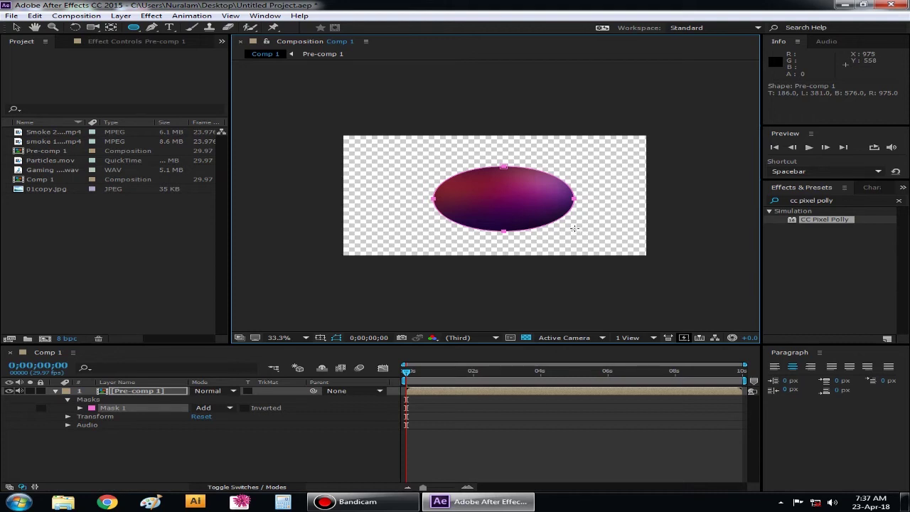
{"action": "left_click", "coordinate": [525, 337]}
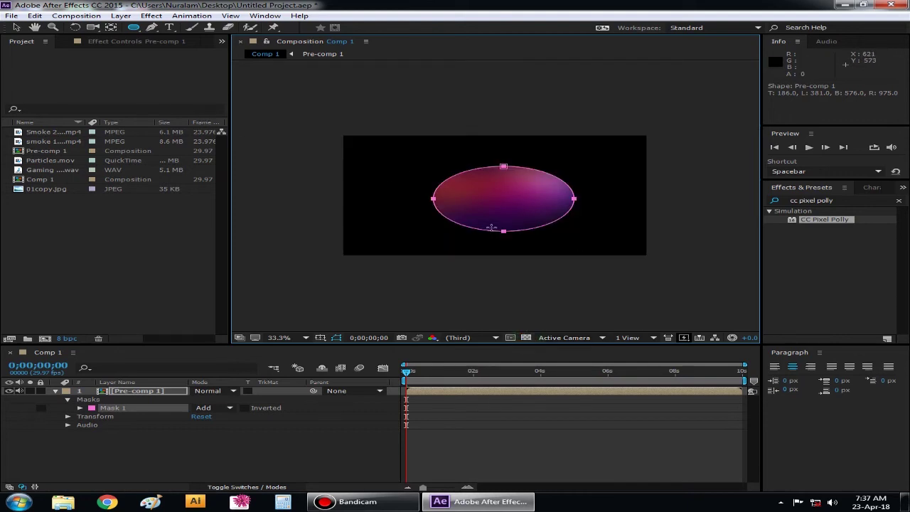
- Set Mask 1 feather to 170 px and expansion to 561 px, then preview
{"action": "left_click", "coordinate": [79, 408]}
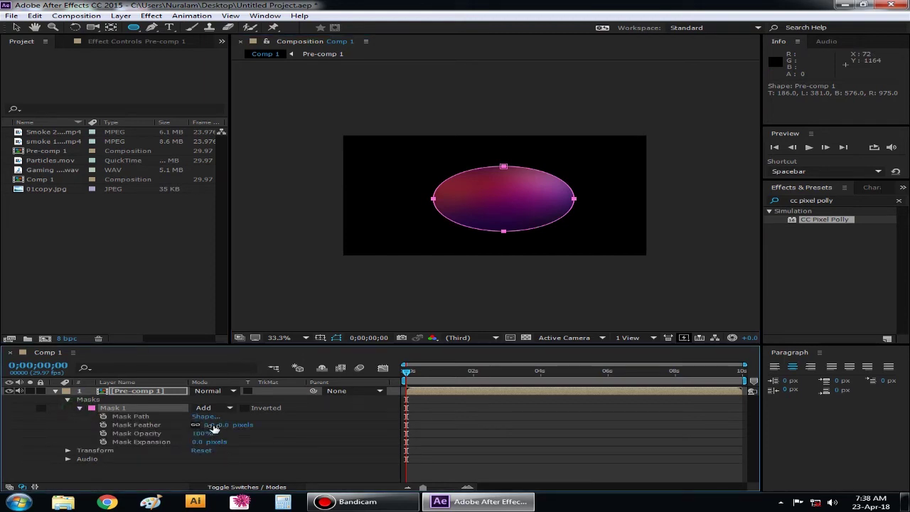
{"action": "mouse_move", "coordinate": [220, 424]}
{"action": "left_mouse_down"}
{"action": "mouse_move", "coordinate": [210, 441]}
{"action": "mouse_move", "coordinate": [443, 441]}
{"action": "left_mouse_up"}
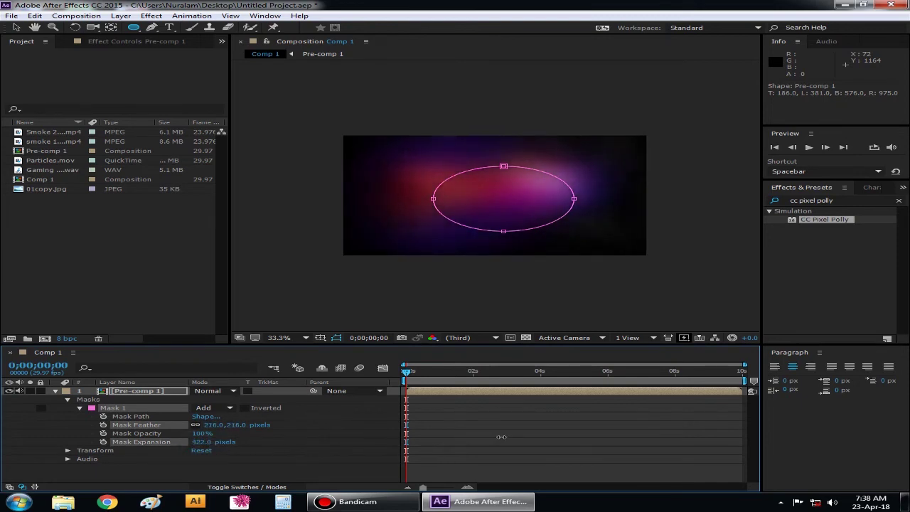
{"action": "left_click_drag", "start_coordinate": [201, 441], "coordinate": [429, 441]}
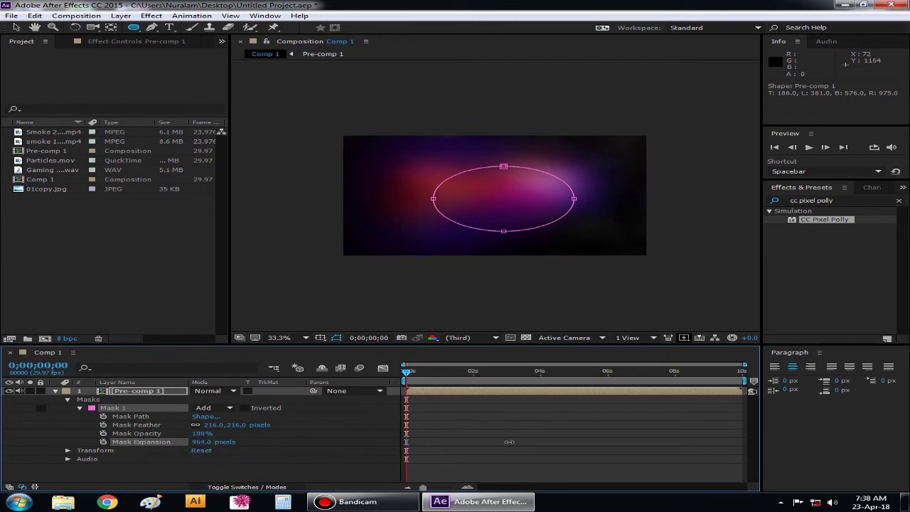
{"action": "left_click", "coordinate": [29, 410]}
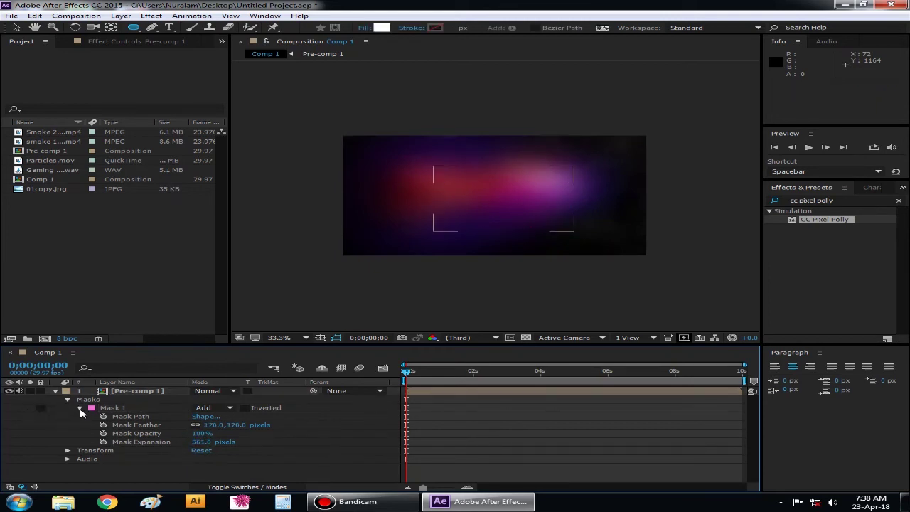
{"action": "left_click", "coordinate": [43, 410]}
{"action": "mouse_move", "coordinate": [406, 370]}
{"action": "left_mouse_down"}
{"action": "mouse_move", "coordinate": [559, 389]}
{"action": "mouse_move", "coordinate": [772, 389]}
{"action": "left_mouse_up"}
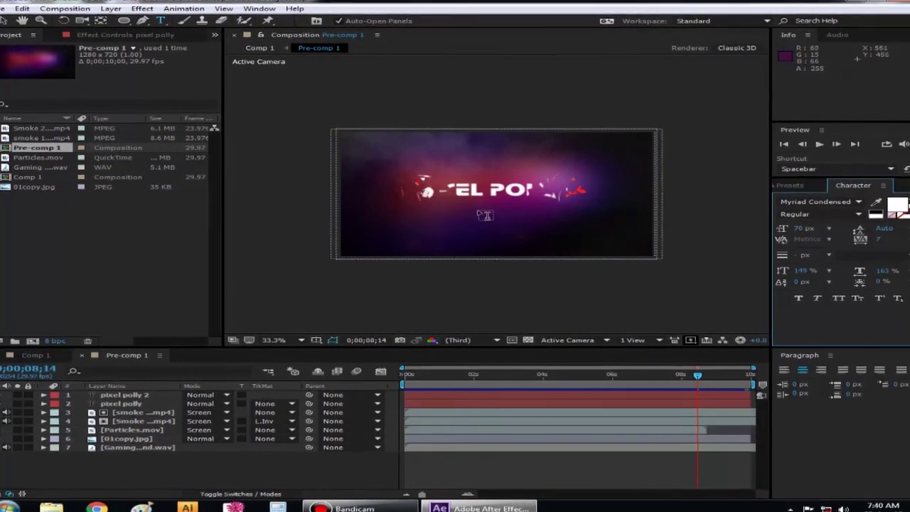
- Add a 'Tutorial' text layer in Pre-comp 1 and place it just beneath the PIXEL POLLY title
{"action": "left_click", "coordinate": [483, 207]}
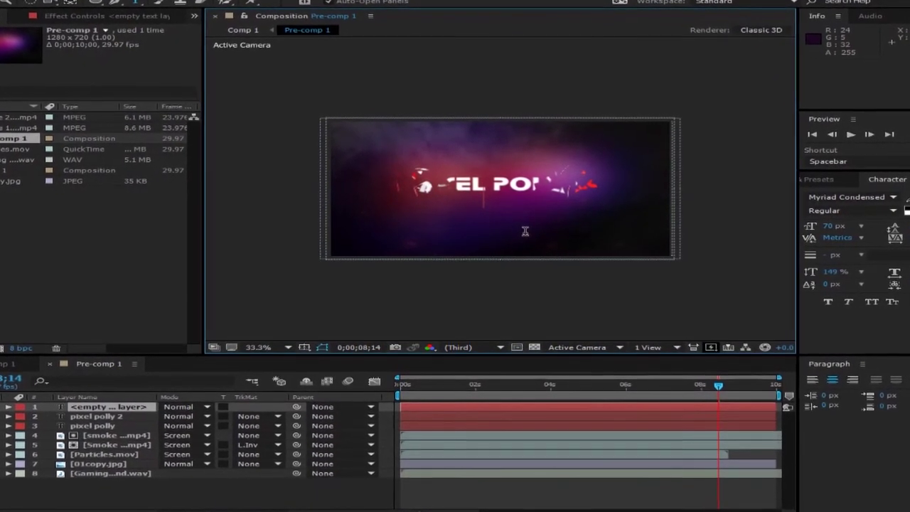
{"action": "type", "text": "Tutorial"}
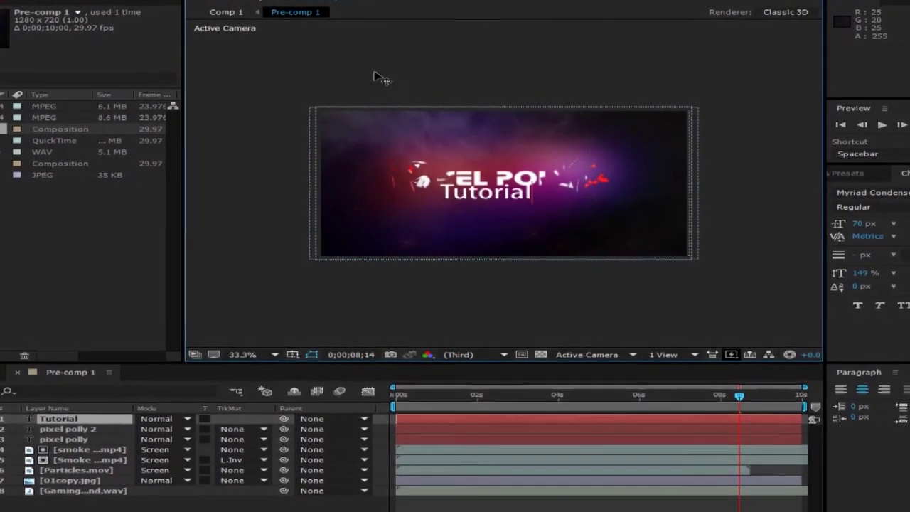
{"action": "left_click_drag", "start_coordinate": [508, 189], "coordinate": [526, 208]}
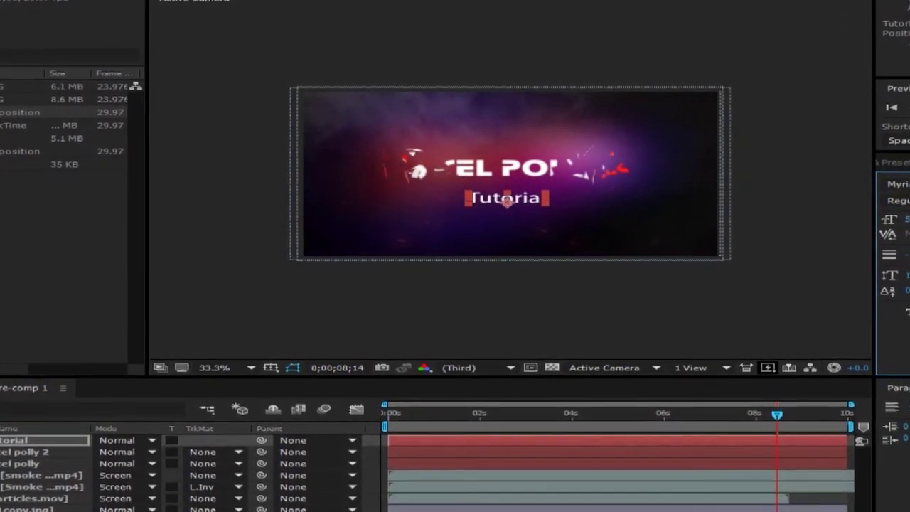
{"action": "key", "text": "Return"}
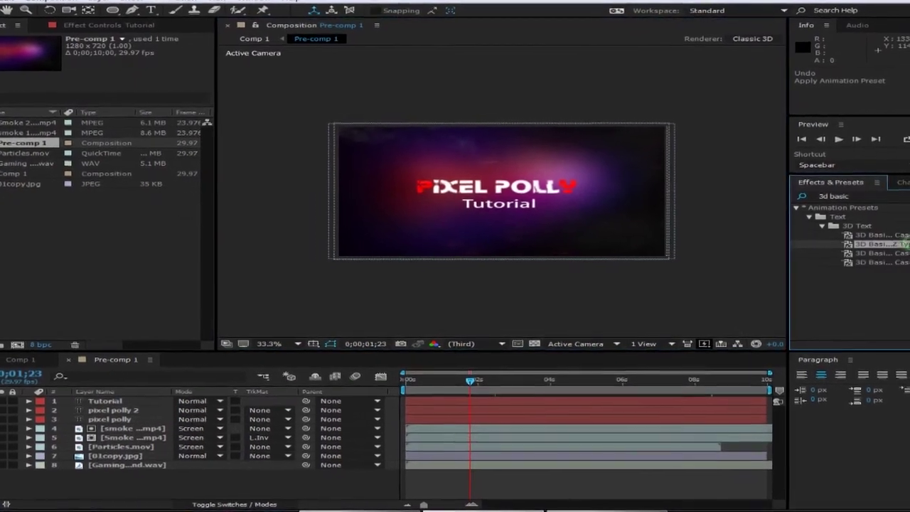
- Select the Tutorial layer and scrub the timeline to preview the subtitle
{"action": "left_click", "coordinate": [93, 413]}
{"action": "left_click", "coordinate": [85, 404]}
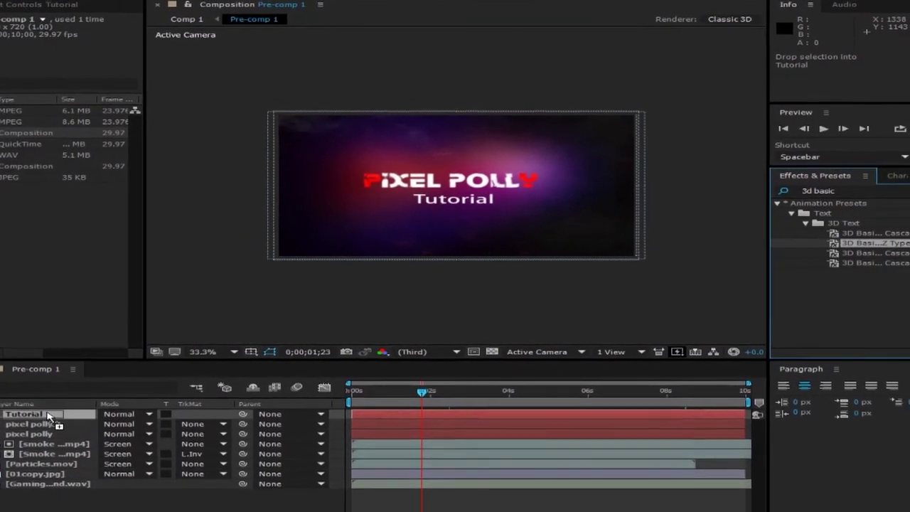
{"action": "left_click_drag", "start_coordinate": [409, 393], "coordinate": [565, 426]}
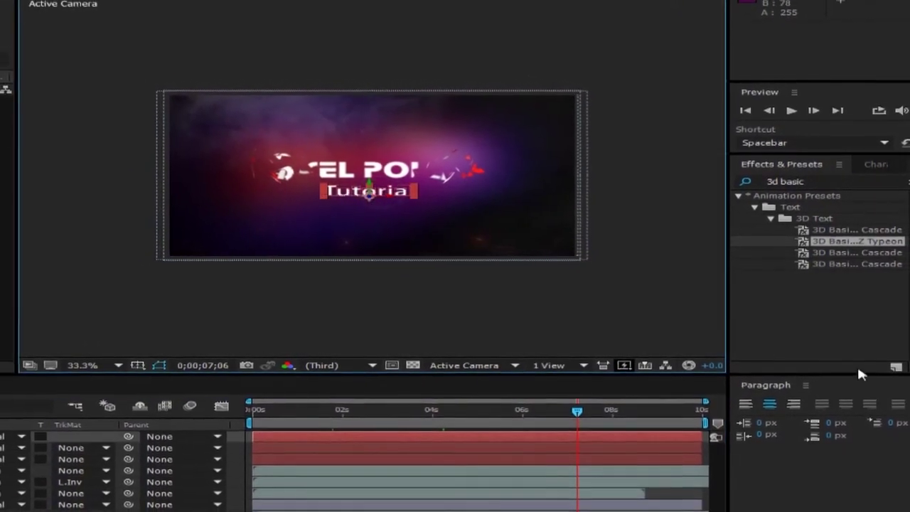
{"action": "left_click", "coordinate": [807, 324]}
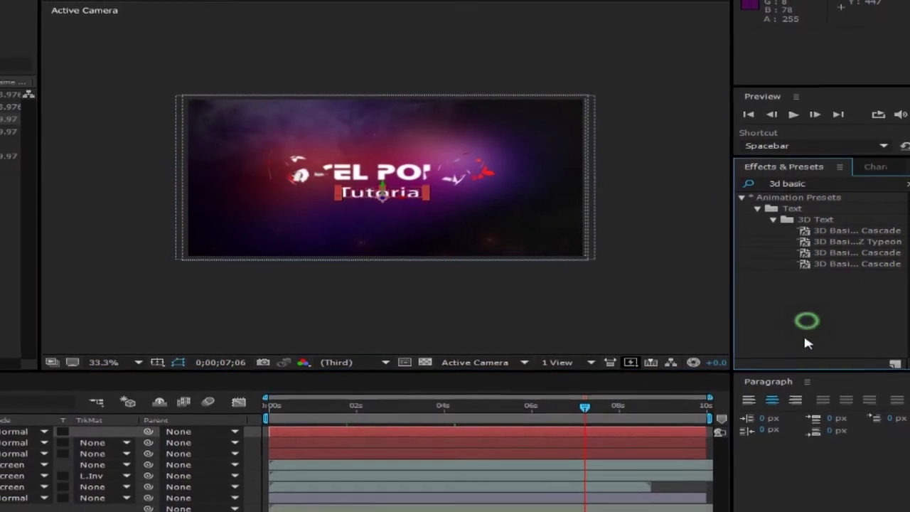
- Make the Tutorial text 40 px with tracking 113 and nudge it slightly up
{"action": "left_click", "coordinate": [875, 169]}
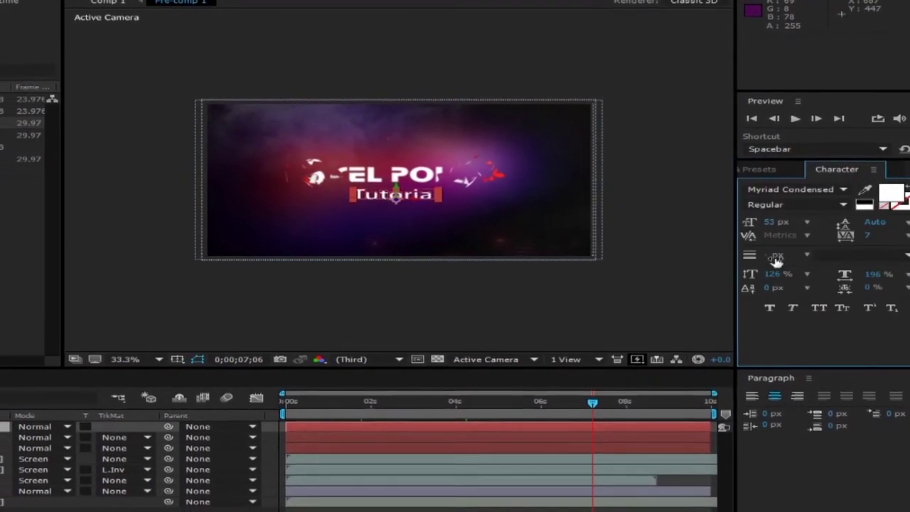
{"action": "left_click", "coordinate": [775, 223]}
{"action": "type", "text": "40"}
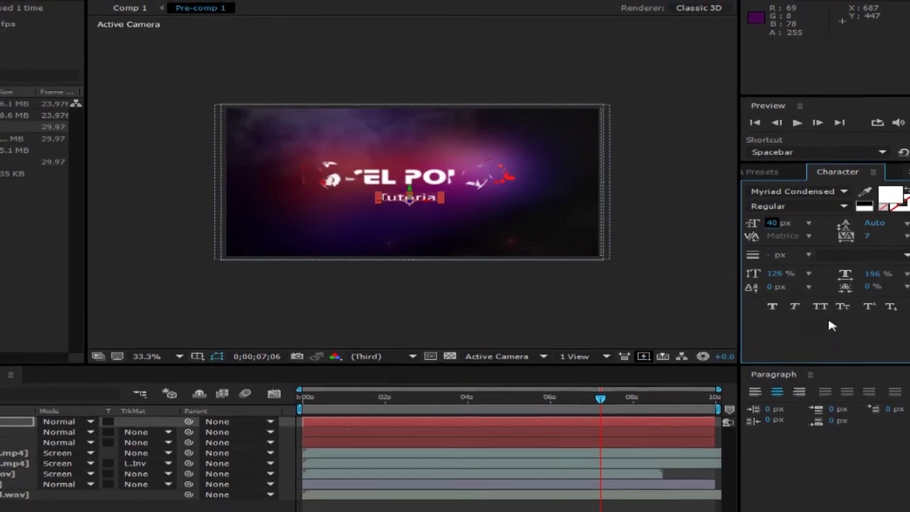
{"action": "left_click", "coordinate": [867, 235]}
{"action": "type", "text": "50"}
{"action": "key", "text": "Return"}
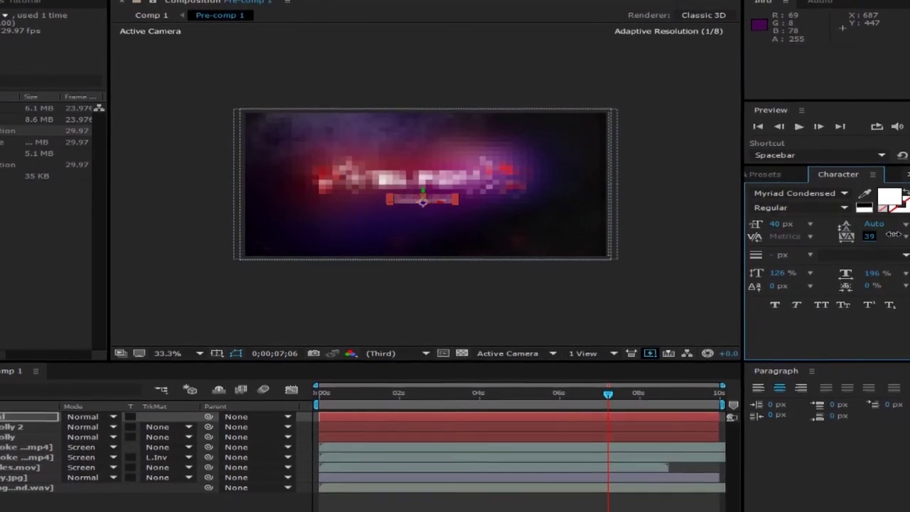
{"action": "left_click_drag", "start_coordinate": [869, 237], "coordinate": [899, 237]}
{"action": "left_click", "coordinate": [300, 493]}
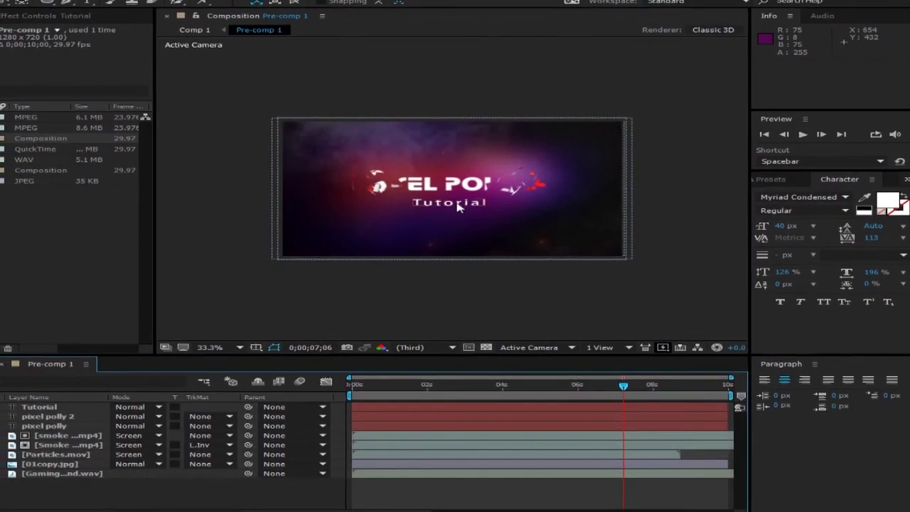
{"action": "left_click_drag", "start_coordinate": [461, 206], "coordinate": [460, 202]}
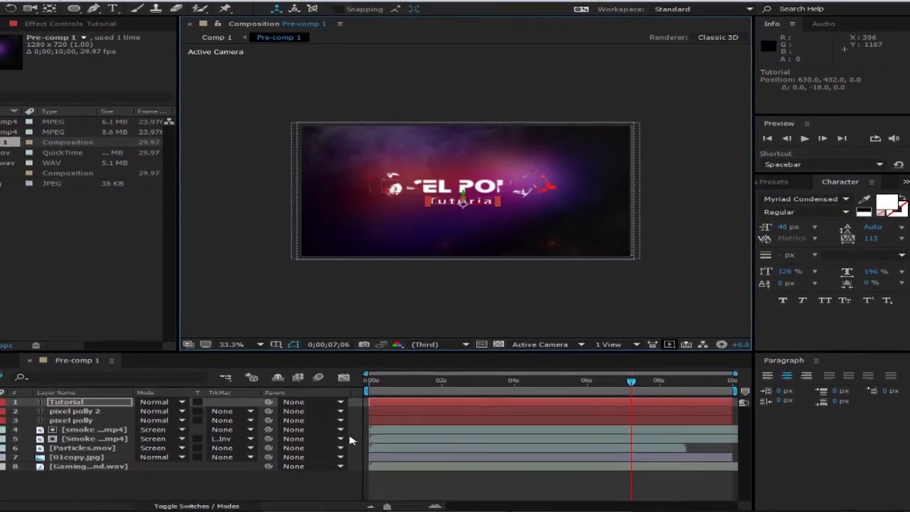
{"action": "left_click", "coordinate": [321, 490]}
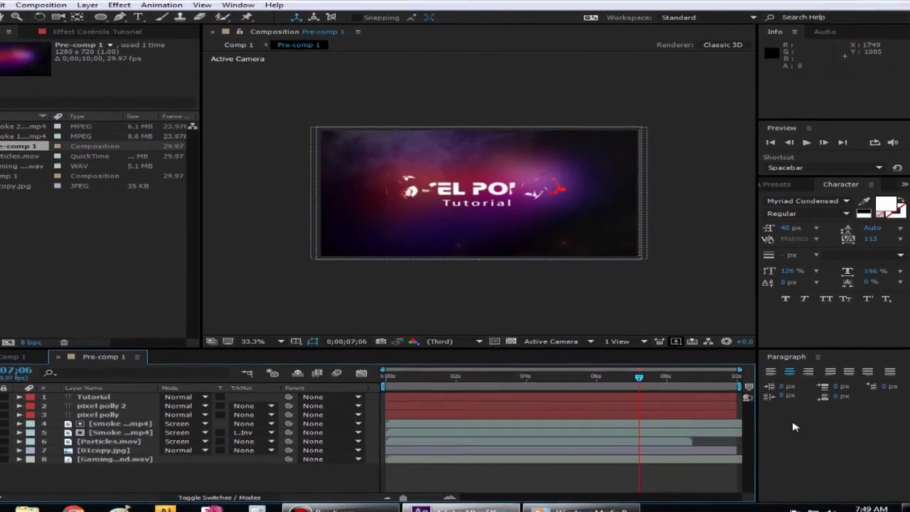
{"action": "left_click_drag", "start_coordinate": [640, 375], "coordinate": [467, 372]}
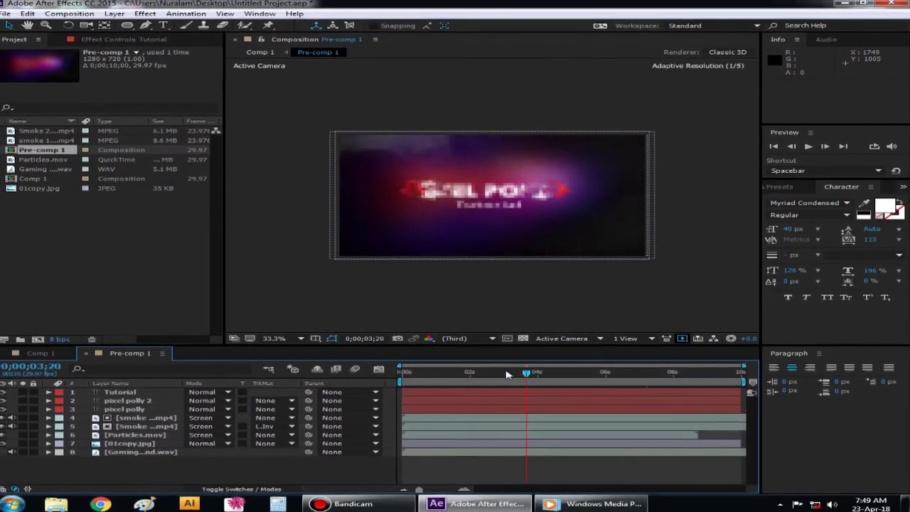